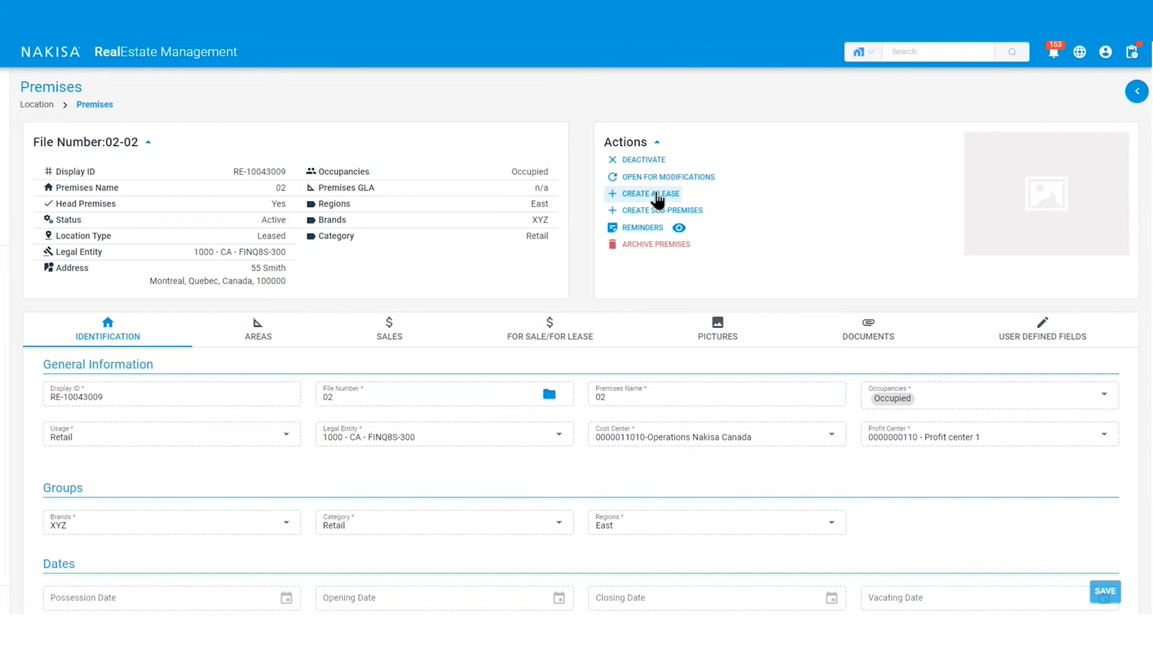
# - Start creating a lease for premises 02-02 from a blank lease
pyautogui.click(658, 198)
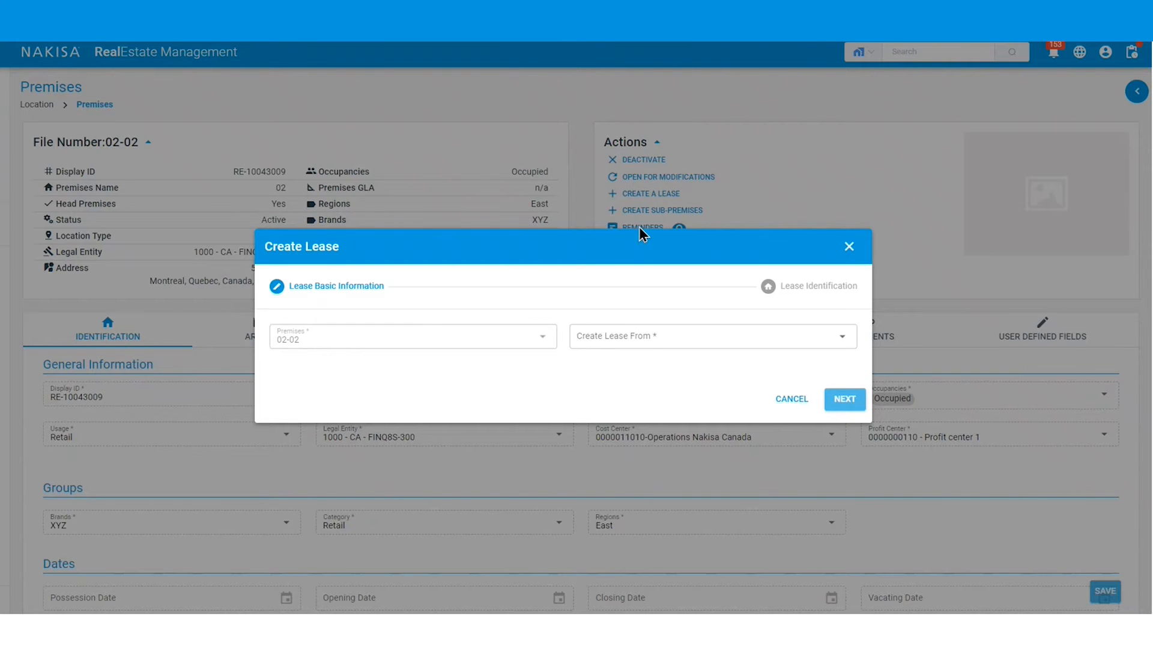
pyautogui.click(640, 340)
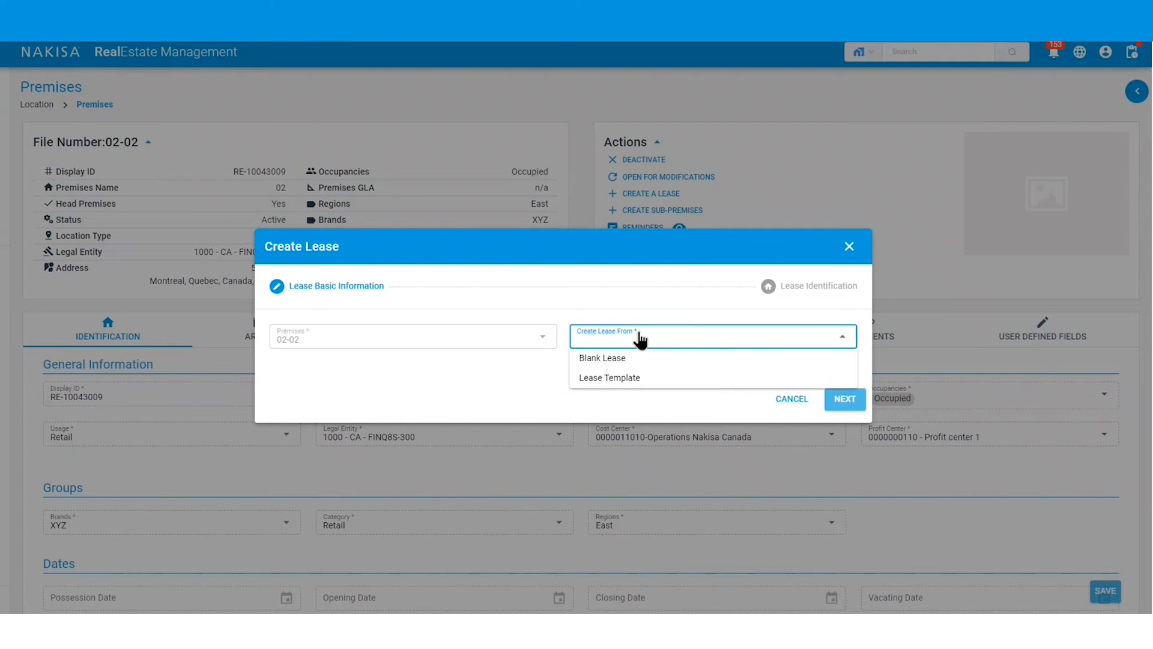
pyautogui.click(645, 358)
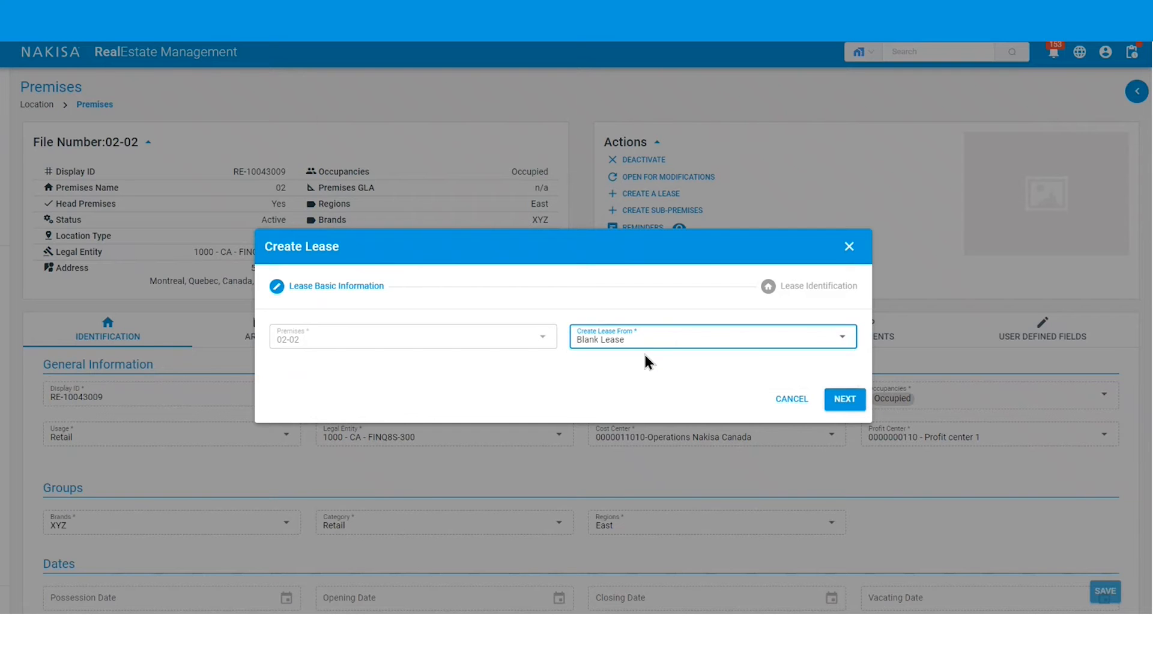
pyautogui.click(839, 401)
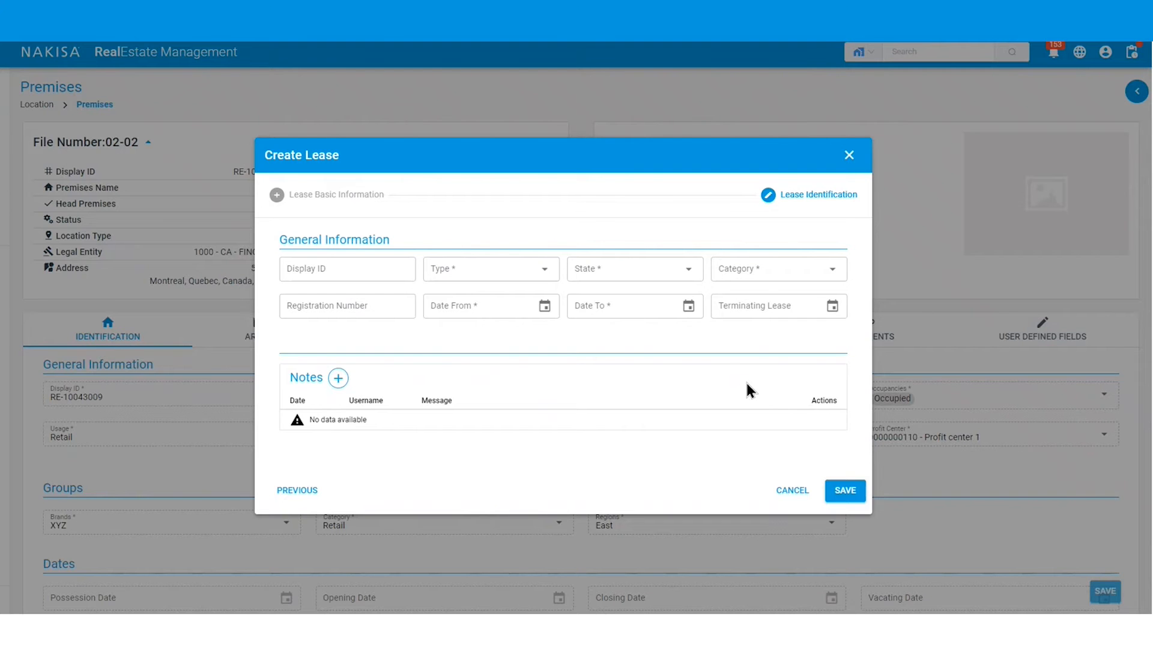
# - Set the lease type to Head Lease, the state to Initial and the category to Lease
pyautogui.click(473, 273)
pyautogui.click(472, 290)
pyautogui.click(616, 272)
pyautogui.click(603, 294)
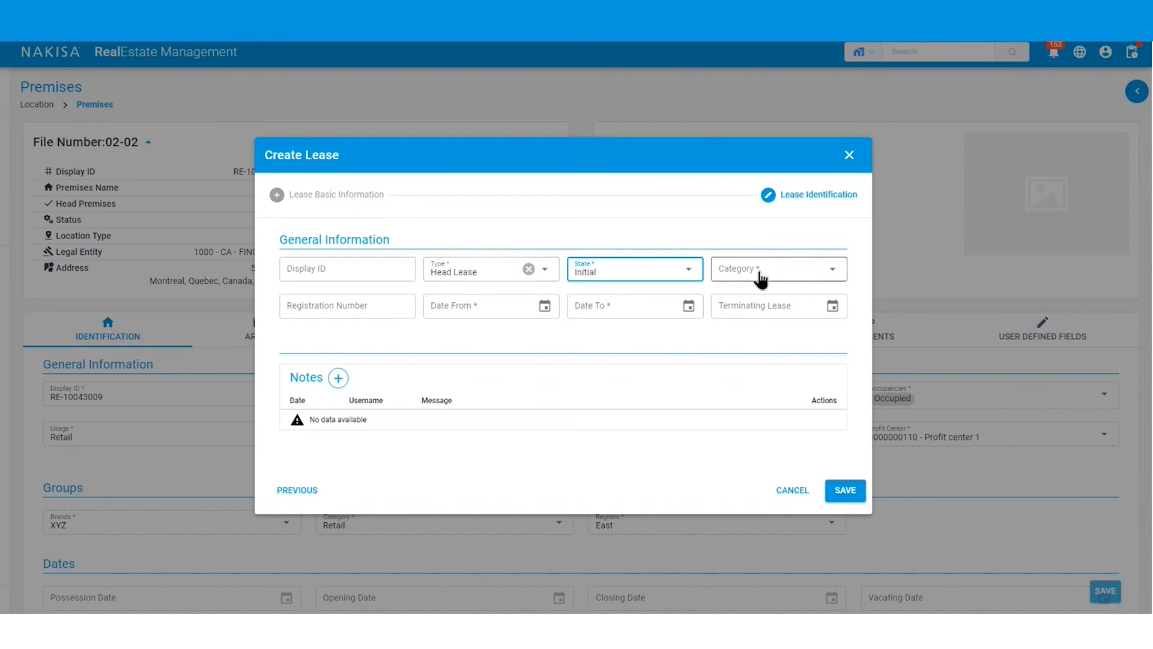
pyautogui.click(758, 273)
pyautogui.click(745, 291)
# - Enter a date range from 2020-01-01 to 2025-12-31 and save the new lease
pyautogui.click(513, 311)
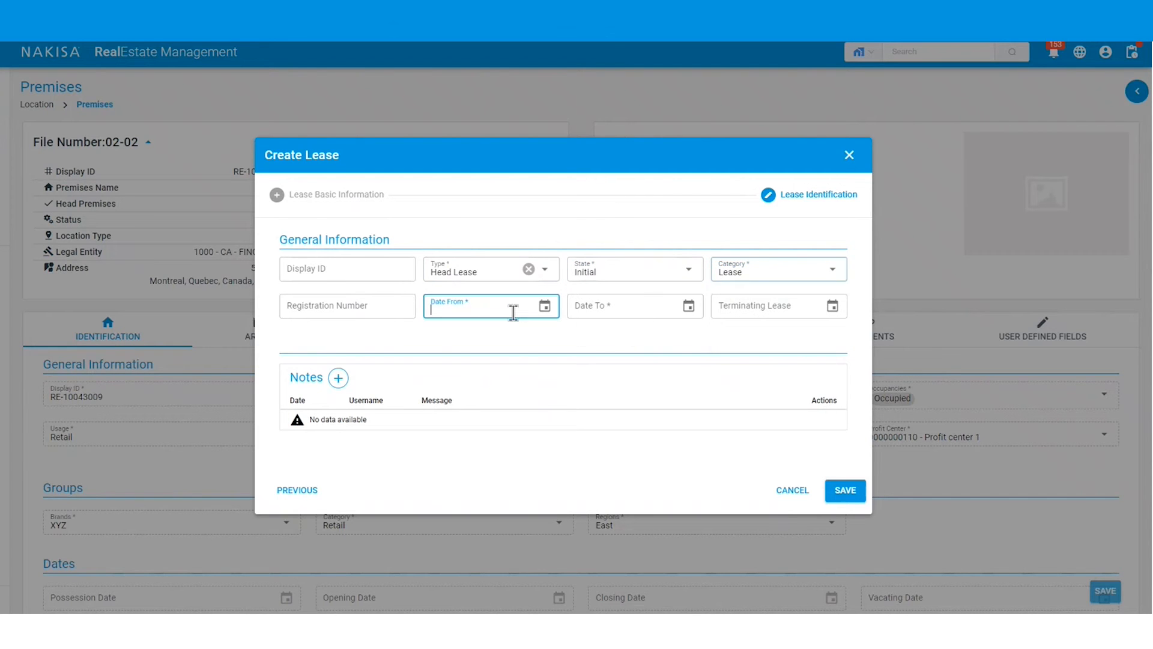
pyautogui.write('2020-01-01')
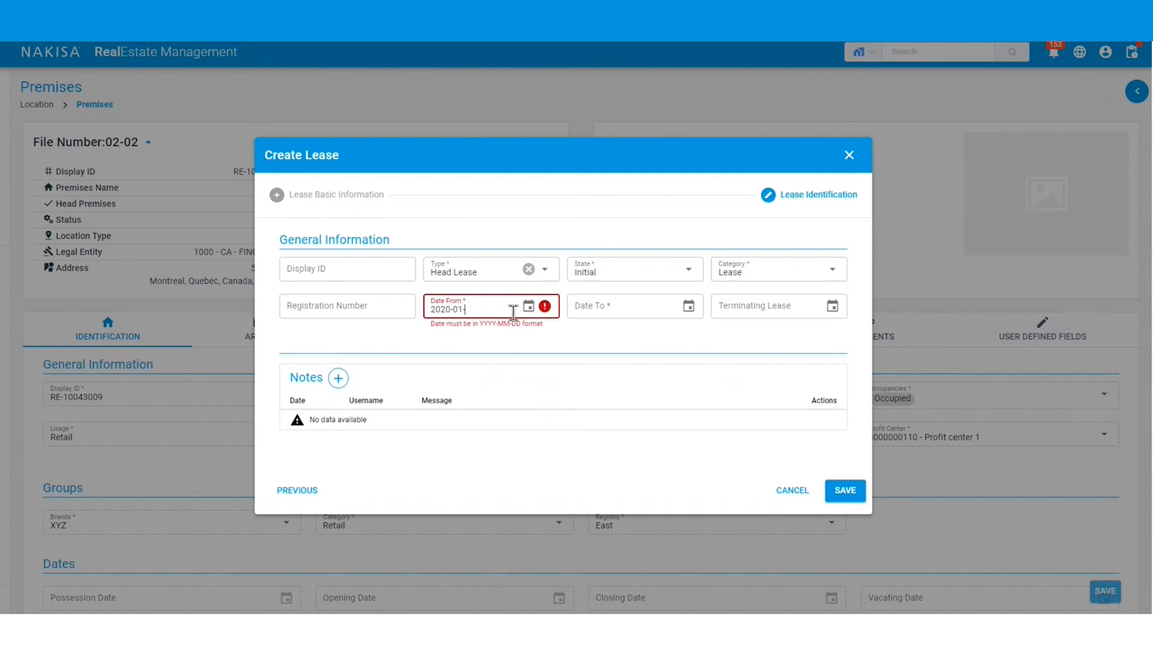
pyautogui.press('Tab')
pyautogui.write('2025')
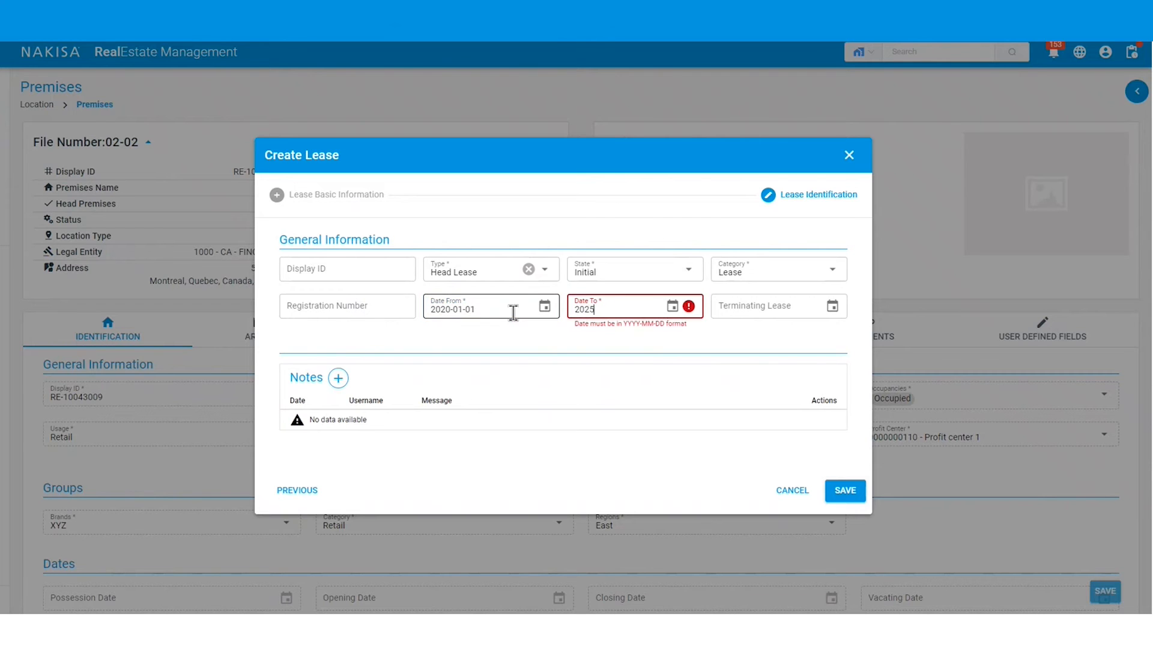
pyautogui.write('-12-31')
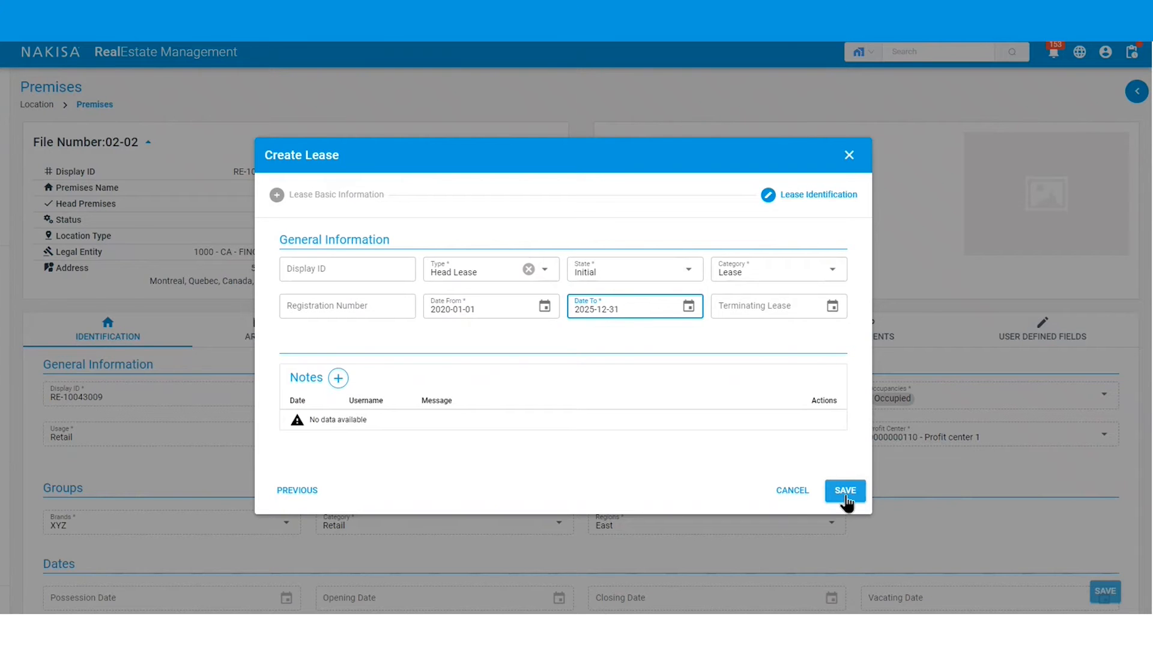
pyautogui.click(846, 494)
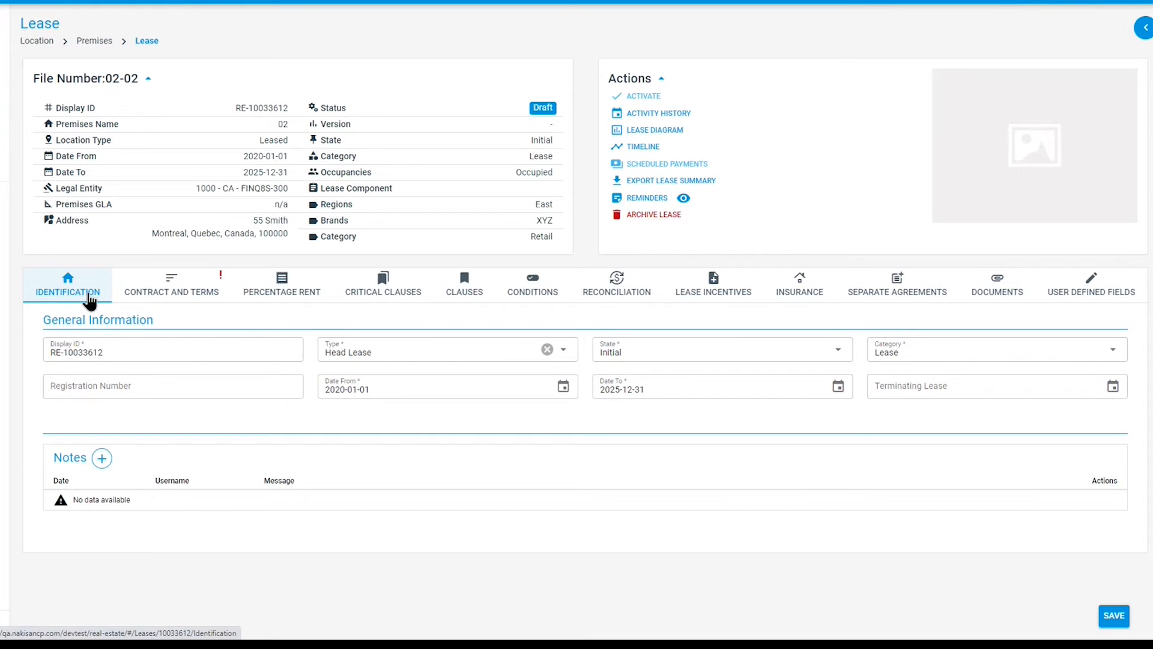
# - Review the lease diagram and then the lease's timeline and activity history
pyautogui.click(649, 131)
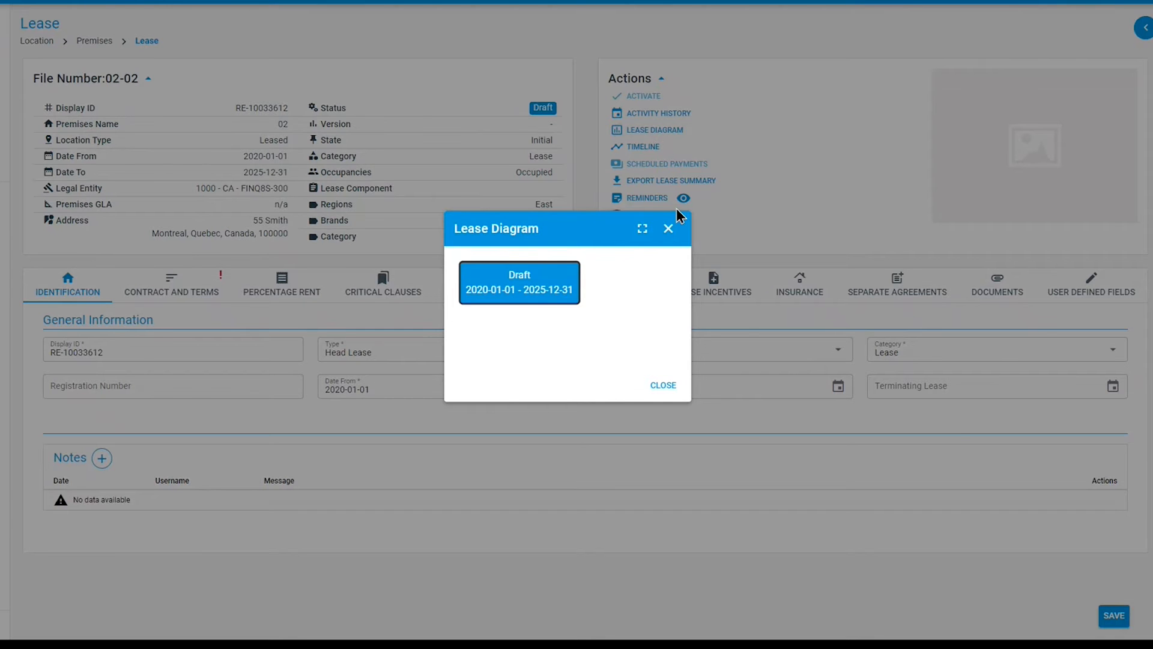
pyautogui.click(664, 390)
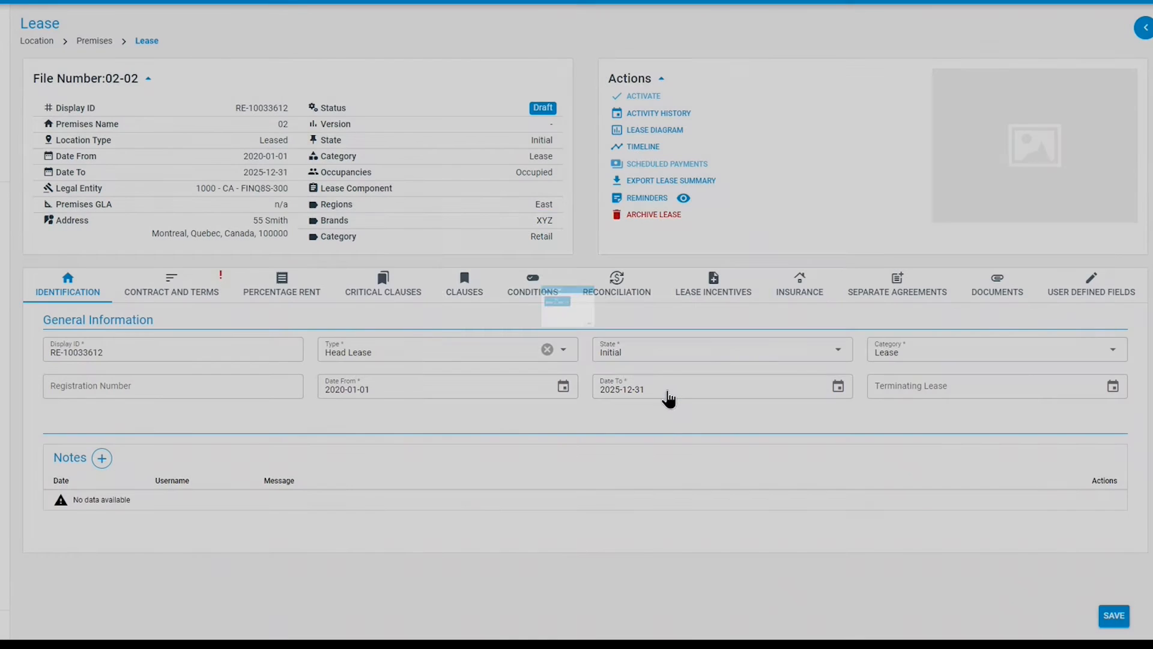
pyautogui.click(644, 150)
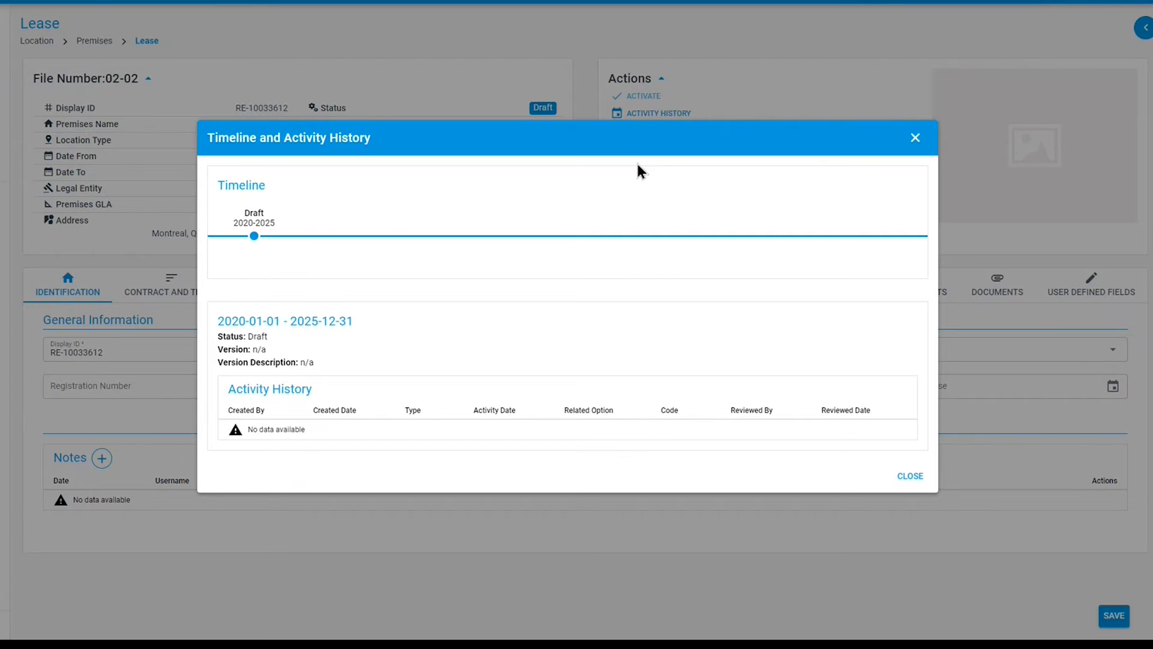
pyautogui.click(915, 139)
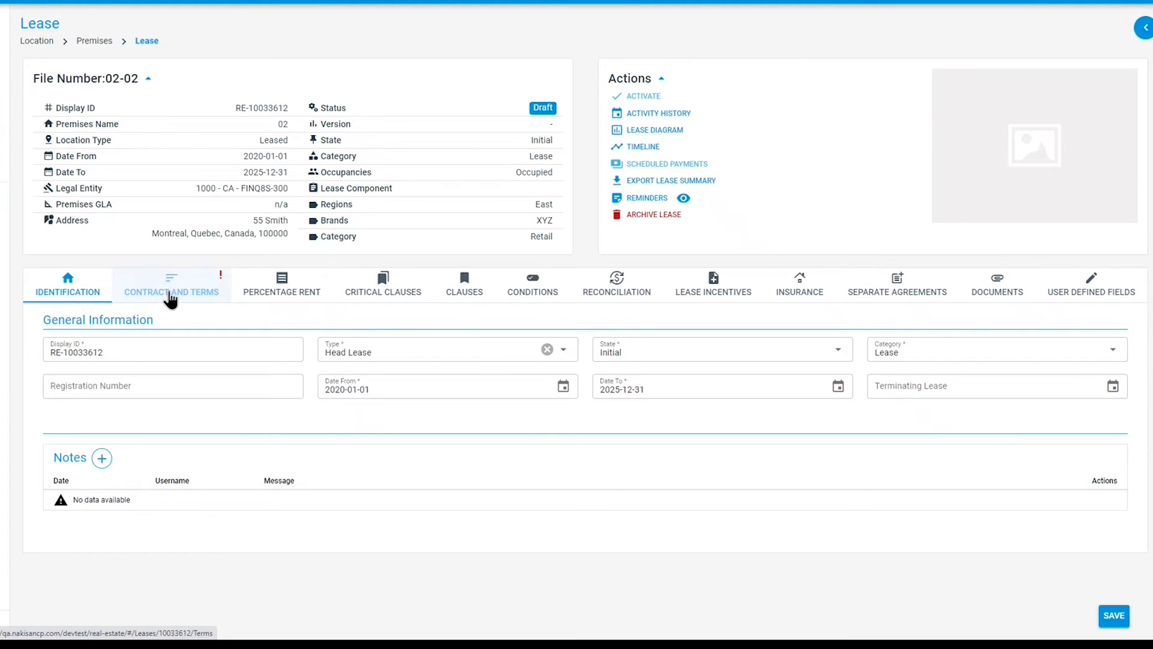
# - Export the lease summary and close its PDF preview
pyautogui.click(649, 187)
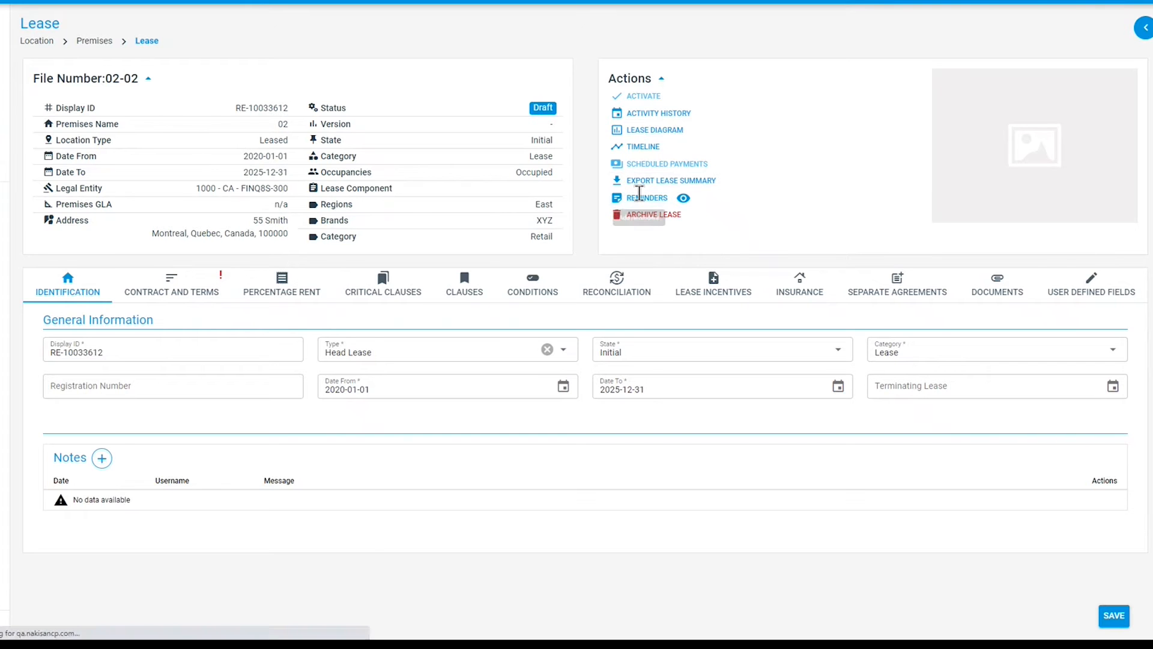
pyautogui.click(651, 181)
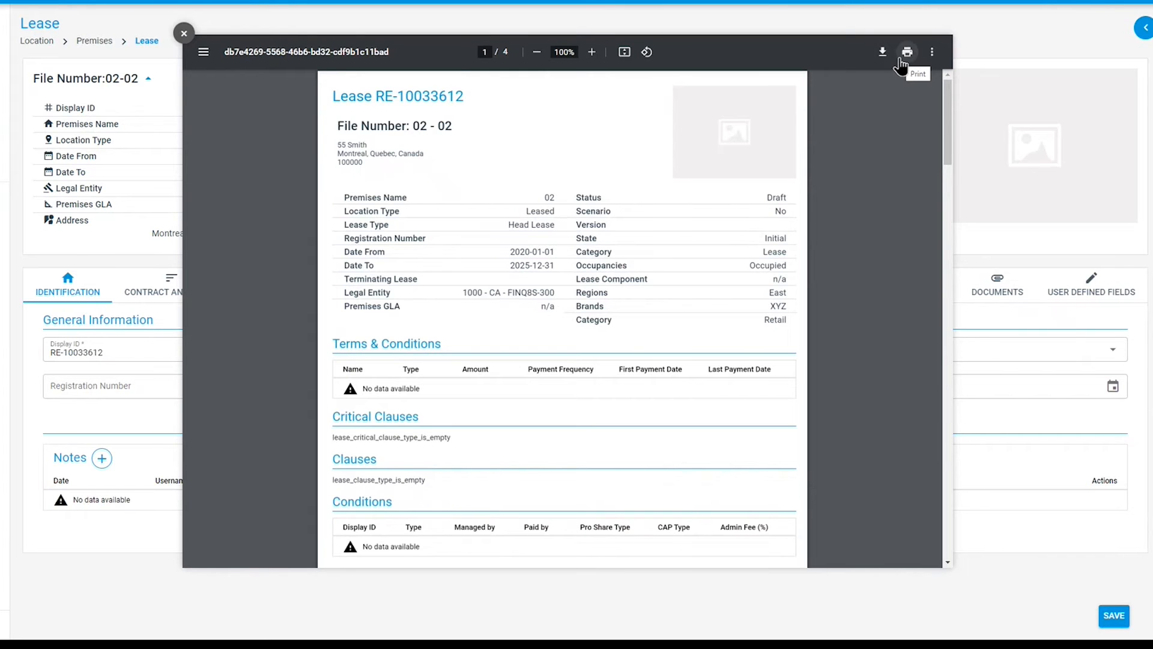
pyautogui.click(183, 34)
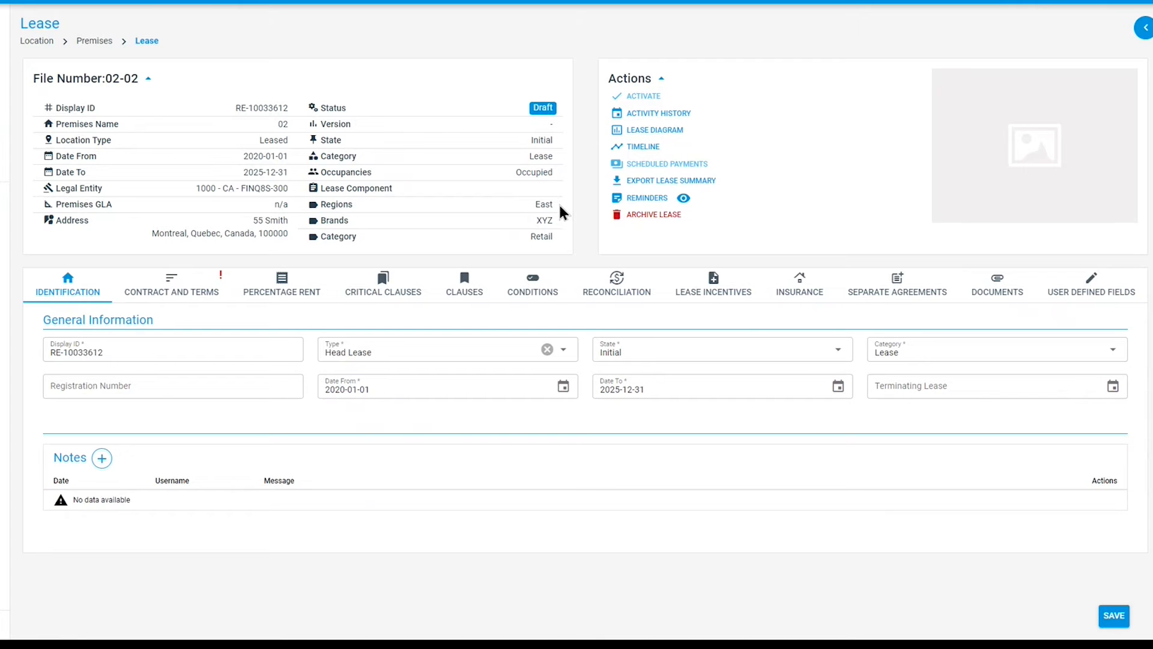
# - Start a new reminder for the lease with category Note and subject lease
pyautogui.click(642, 200)
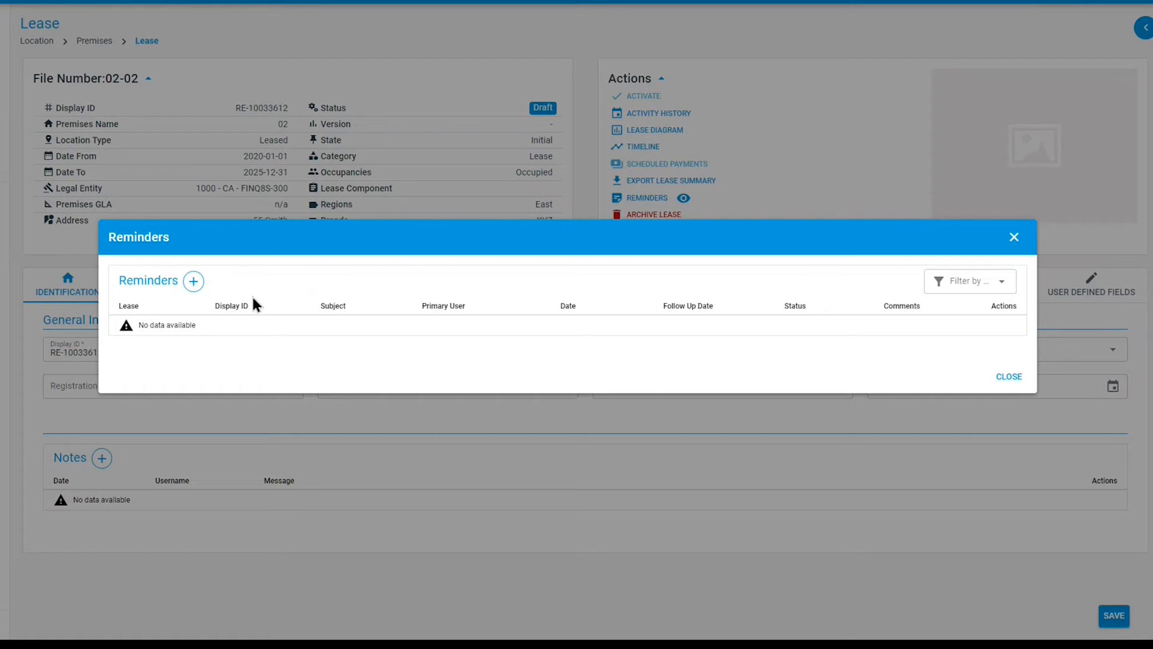
pyautogui.click(193, 282)
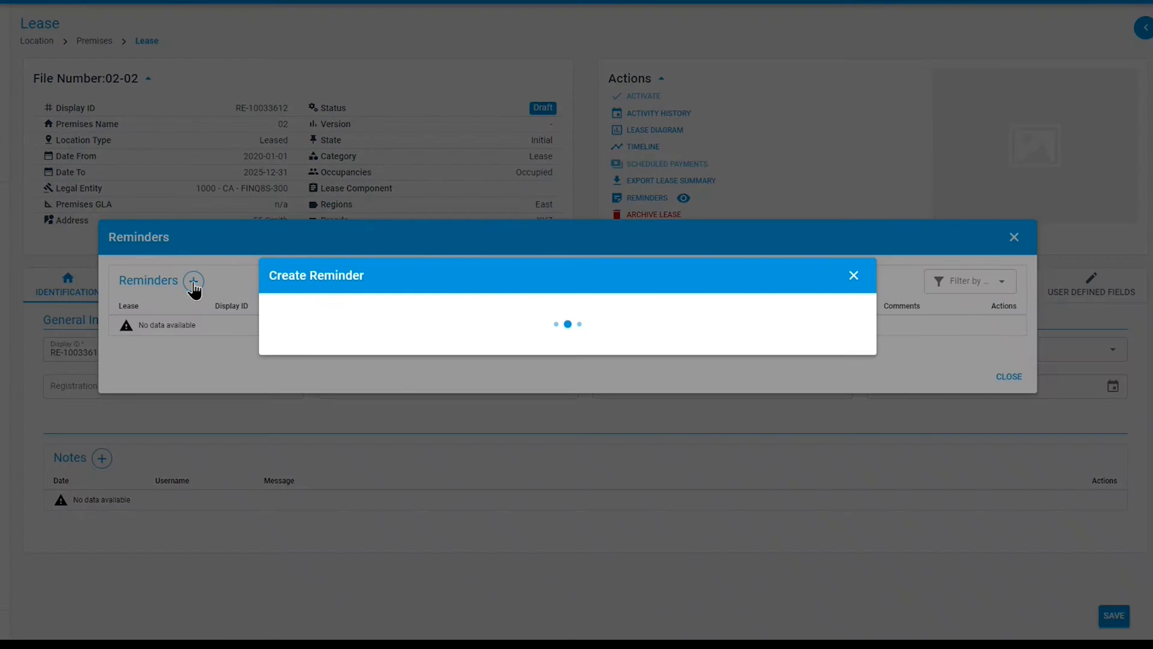
pyautogui.click(552, 230)
pyautogui.click(535, 246)
pyautogui.click(695, 227)
pyautogui.click(691, 243)
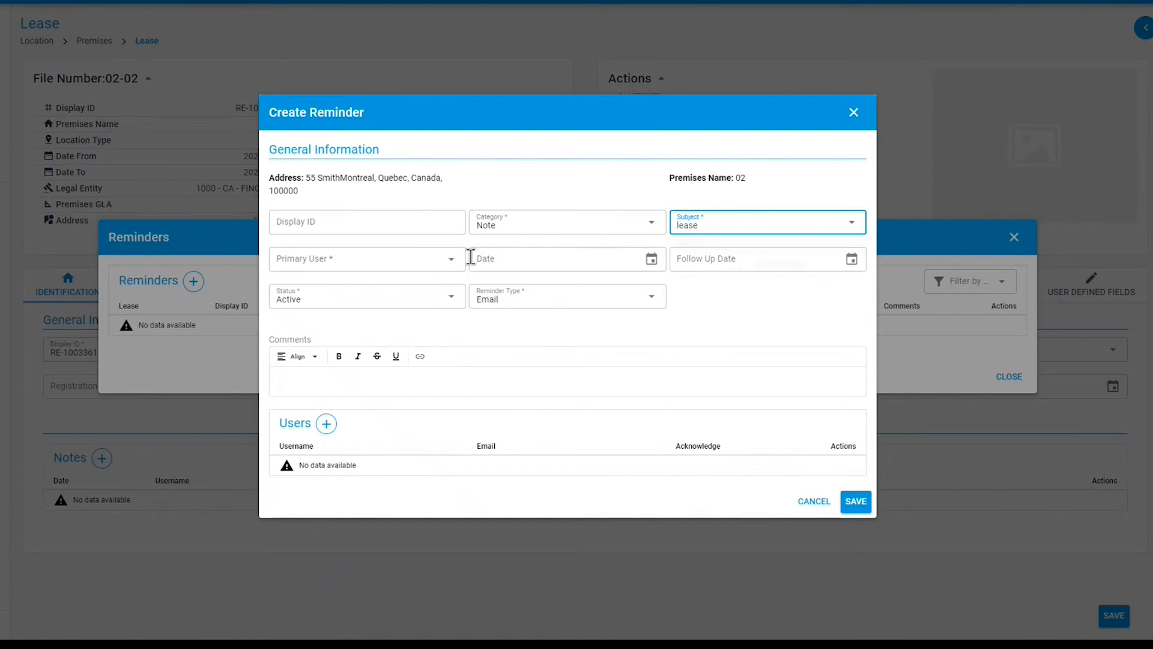
# - Choose a colleague as the reminder's primary user and set the follow-up date to 2023-02-27
pyautogui.click(432, 262)
pyautogui.write('cri')
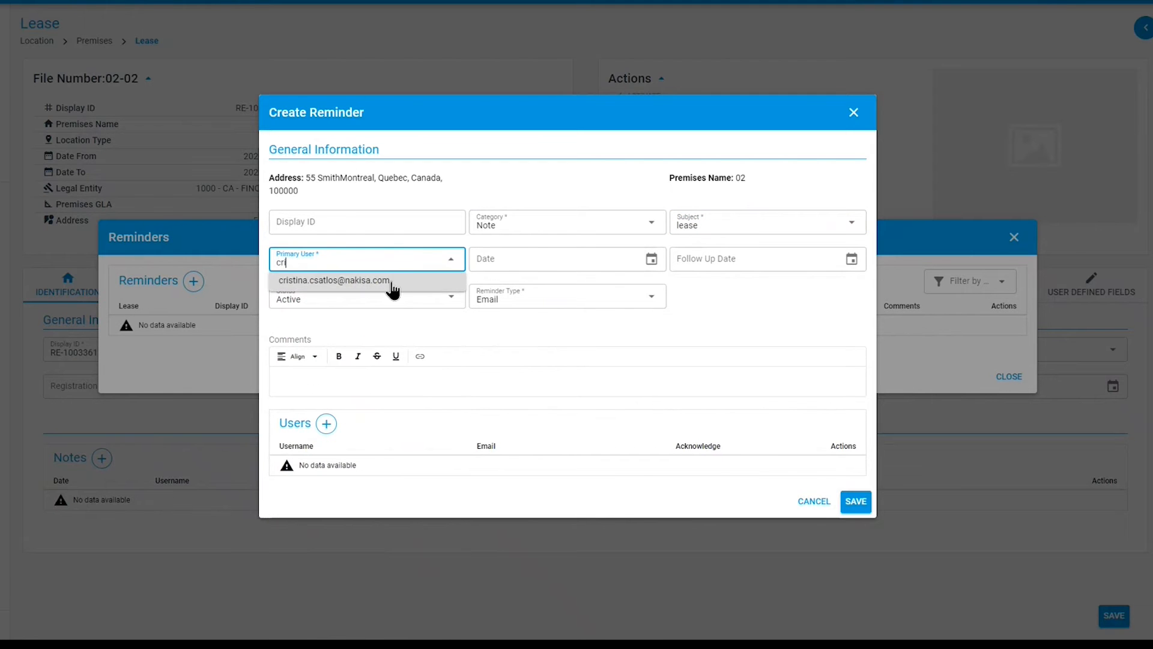
pyautogui.click(394, 286)
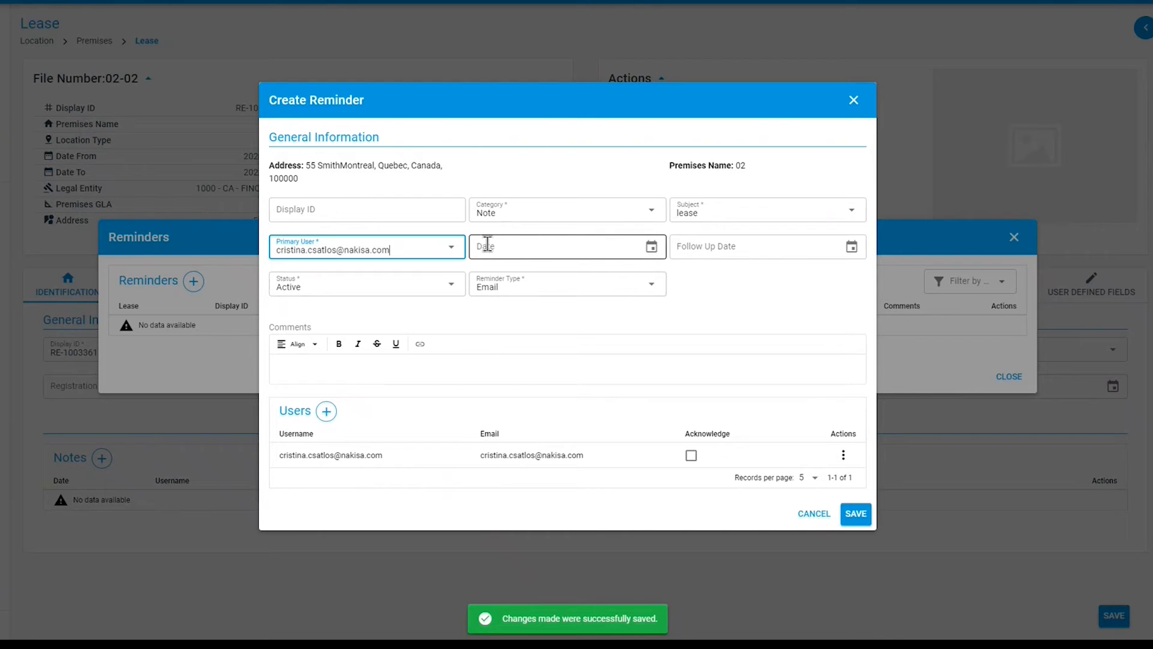
pyautogui.click(853, 248)
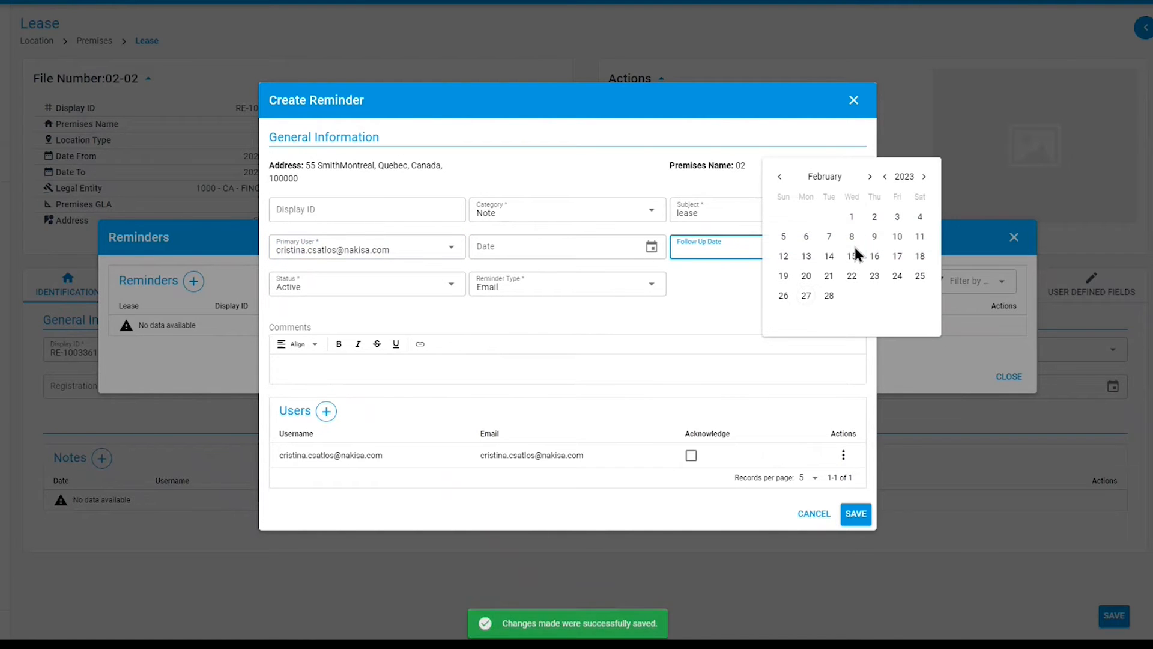
pyautogui.click(806, 295)
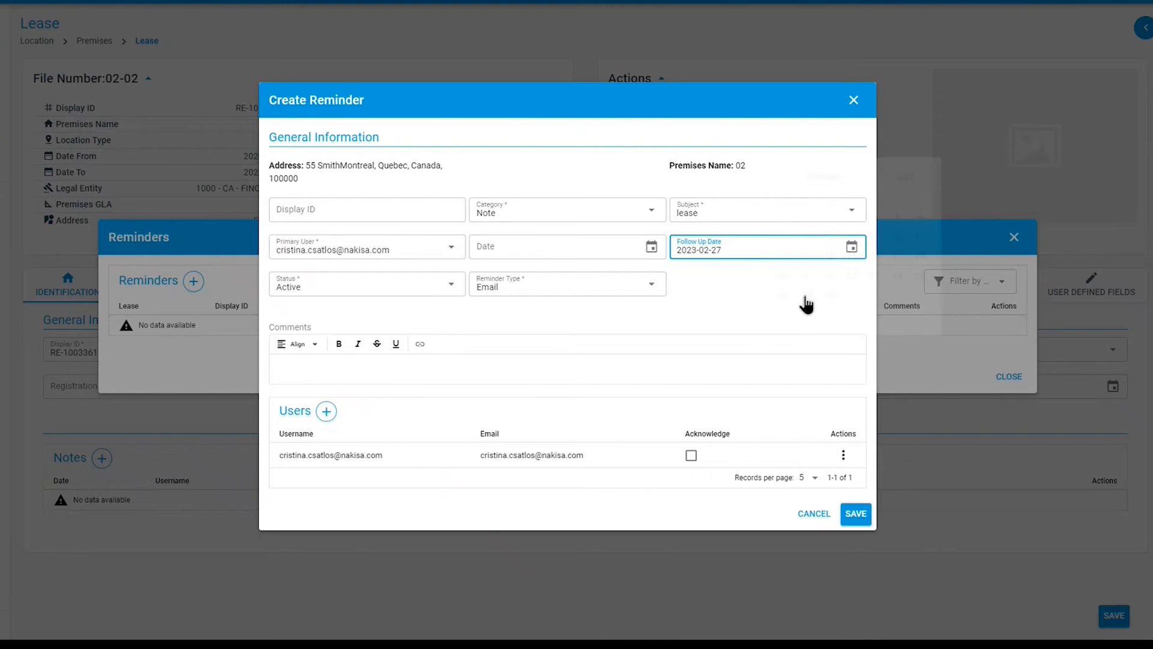
# - Set the reminder type to Popup, save the reminder and close the reminders list
pyautogui.click(350, 292)
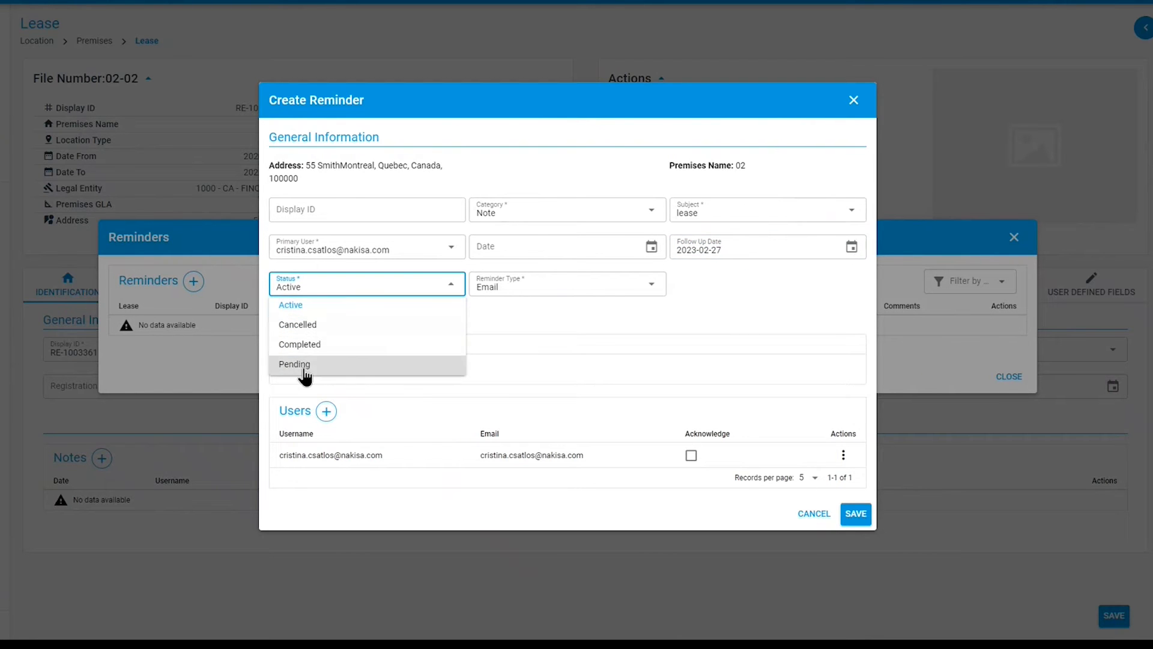
pyautogui.click(413, 292)
pyautogui.click(579, 294)
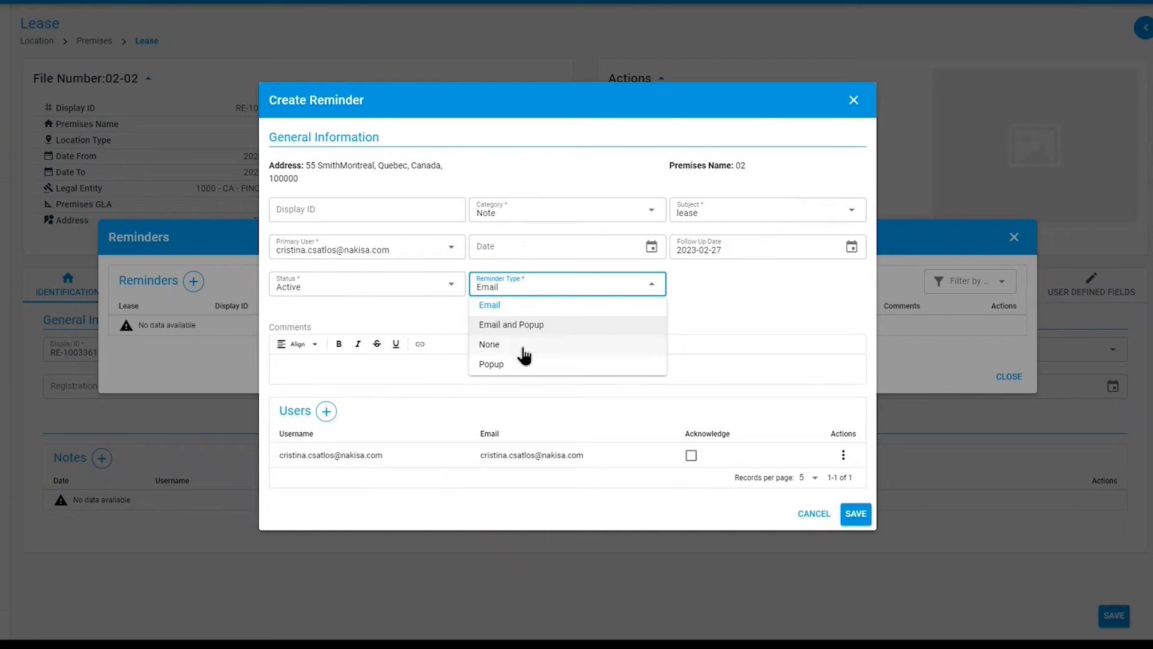
pyautogui.click(497, 366)
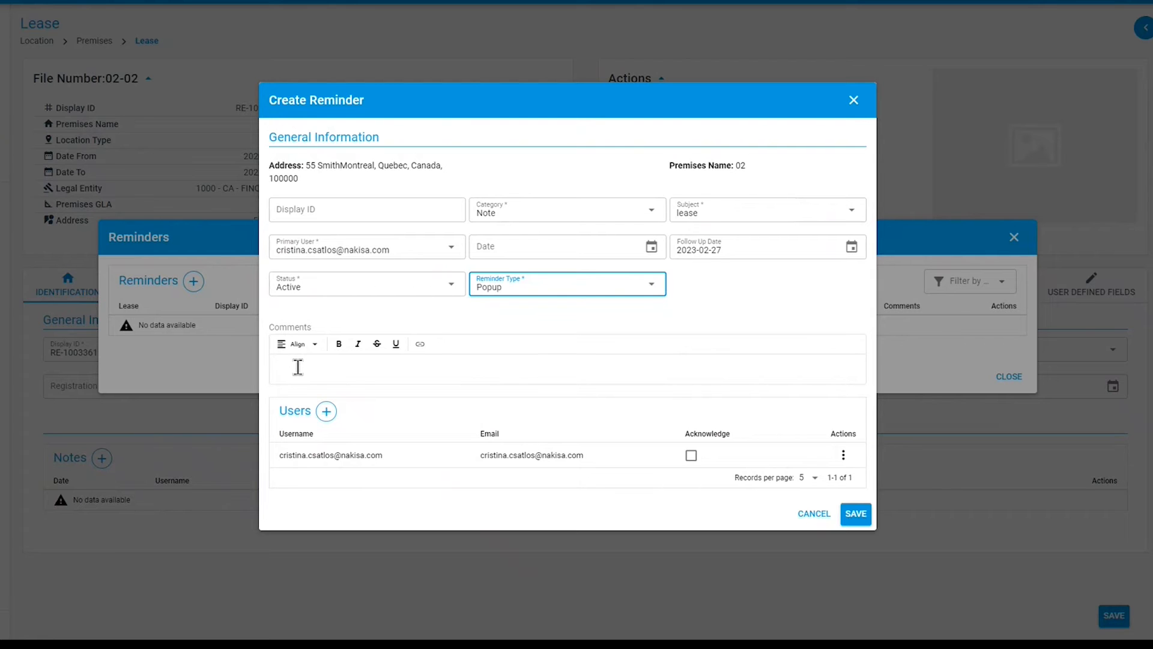
pyautogui.click(858, 517)
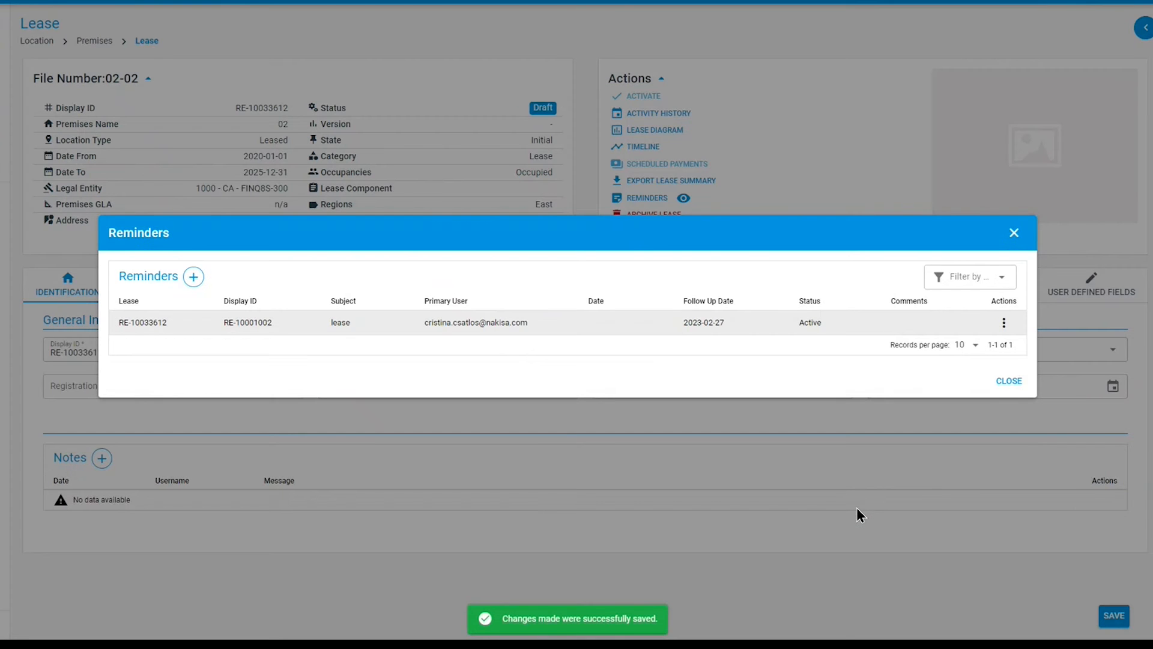
pyautogui.click(1001, 385)
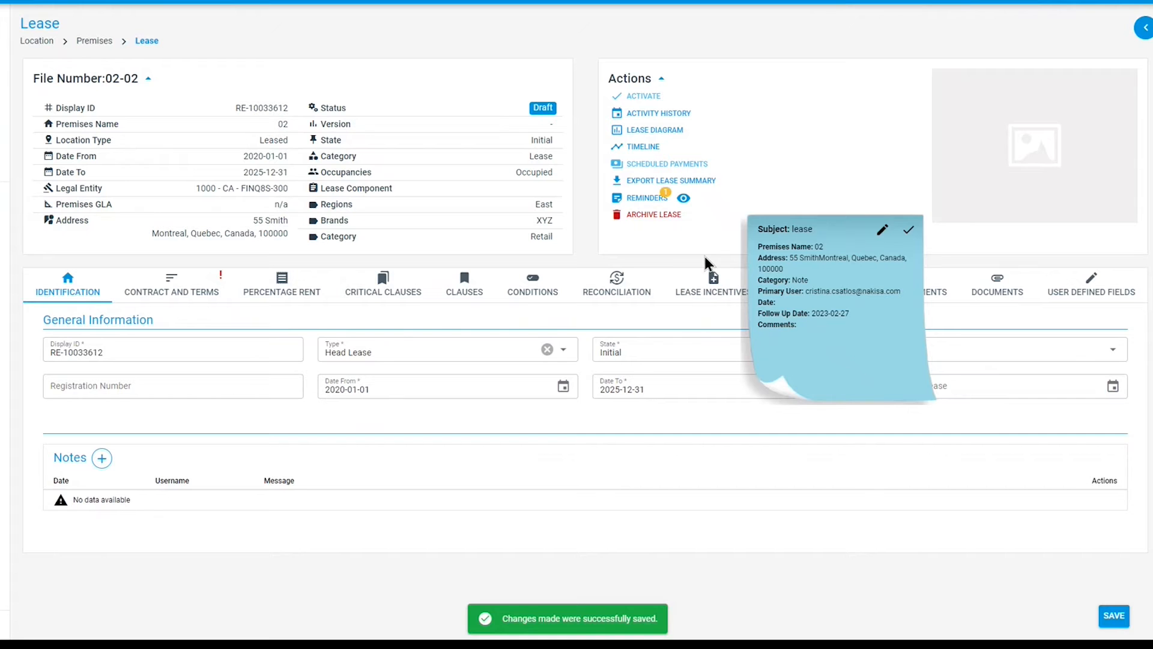
# - Move the reminder popup note aside and mark the reminder as completed
pyautogui.moveTo(837, 231); pyautogui.dragTo(832, 63)
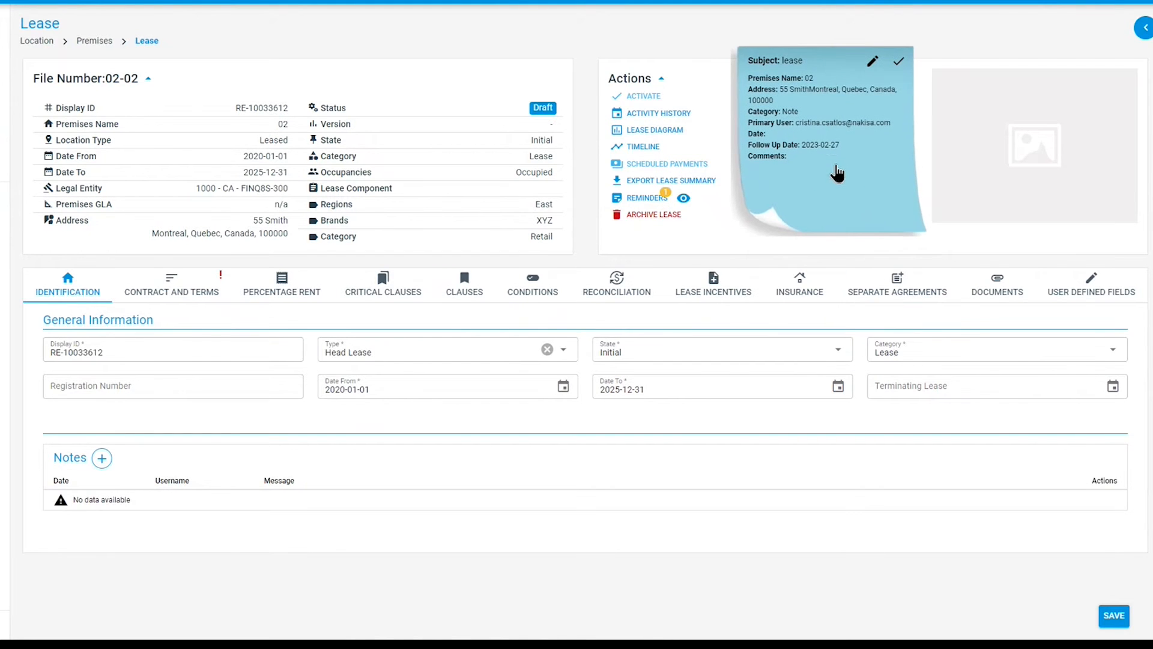
pyautogui.click(899, 61)
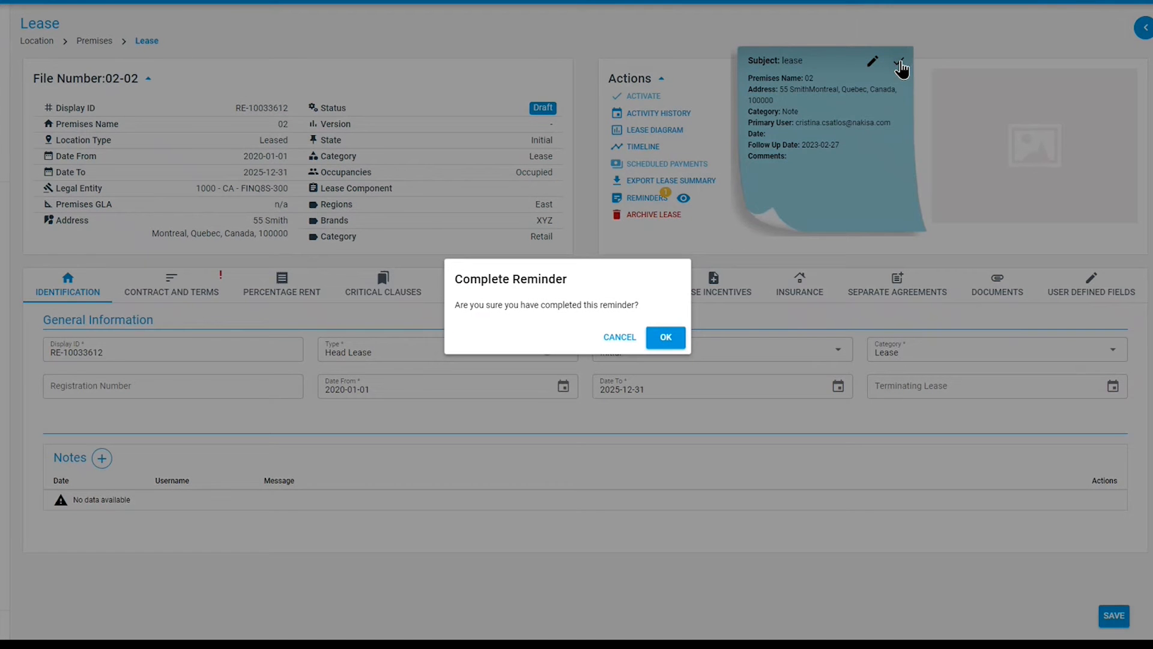
pyautogui.click(667, 337)
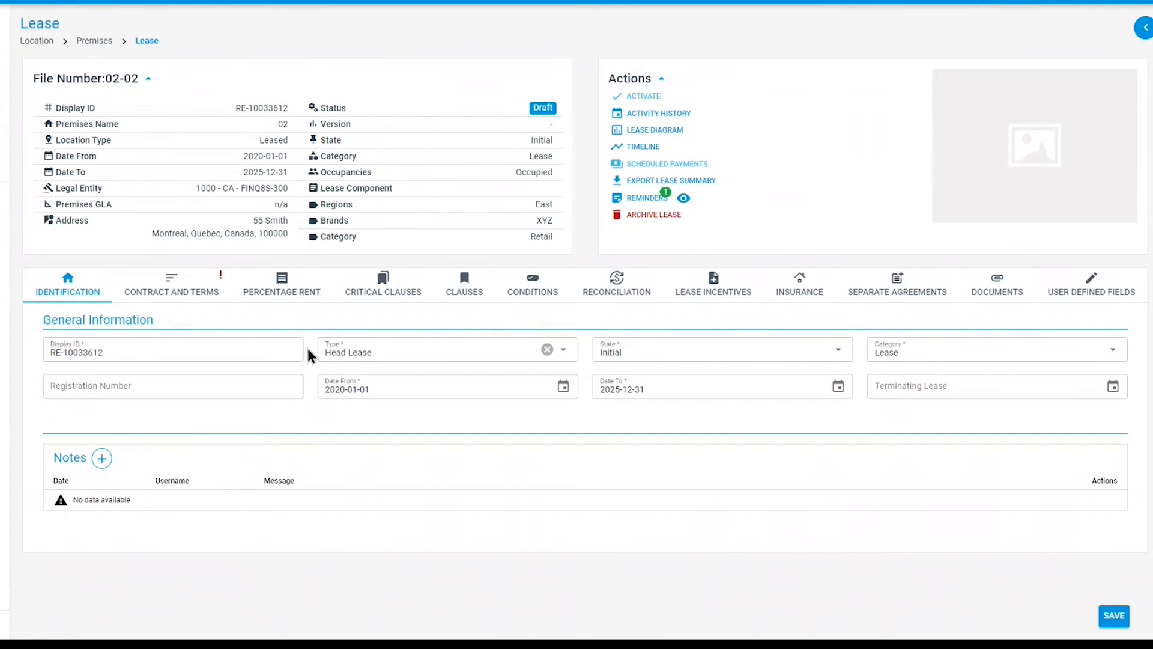
# - Create a master agreement under the lease's contract and terms and save its general information
pyautogui.click(182, 293)
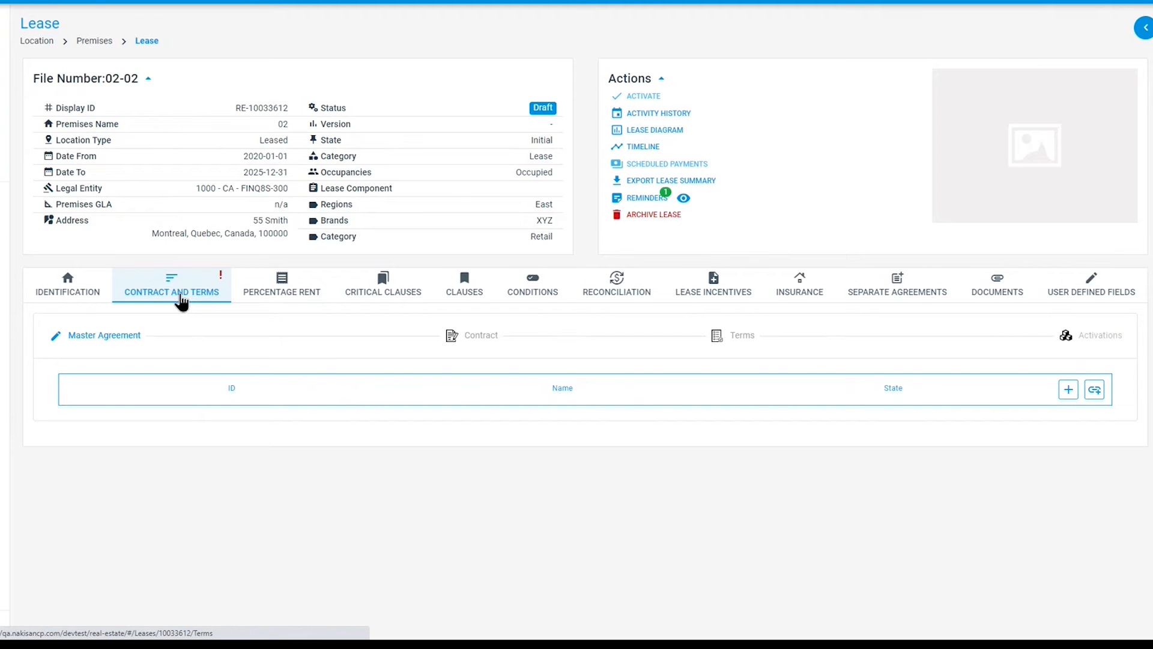
pyautogui.click(1068, 390)
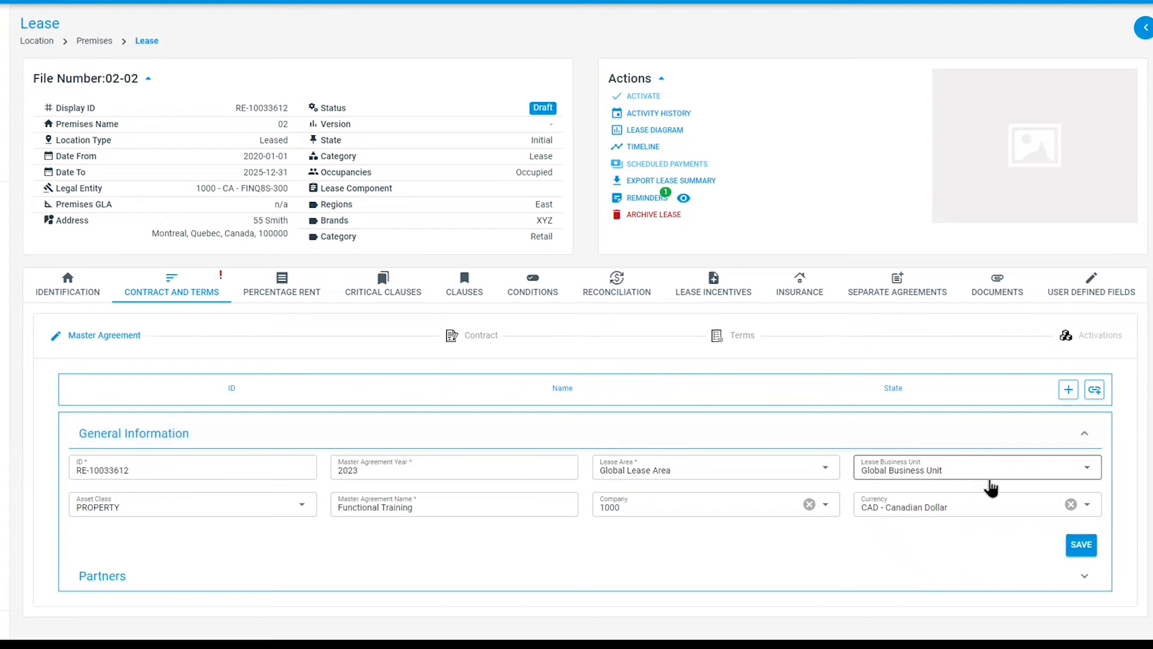
pyautogui.click(1079, 547)
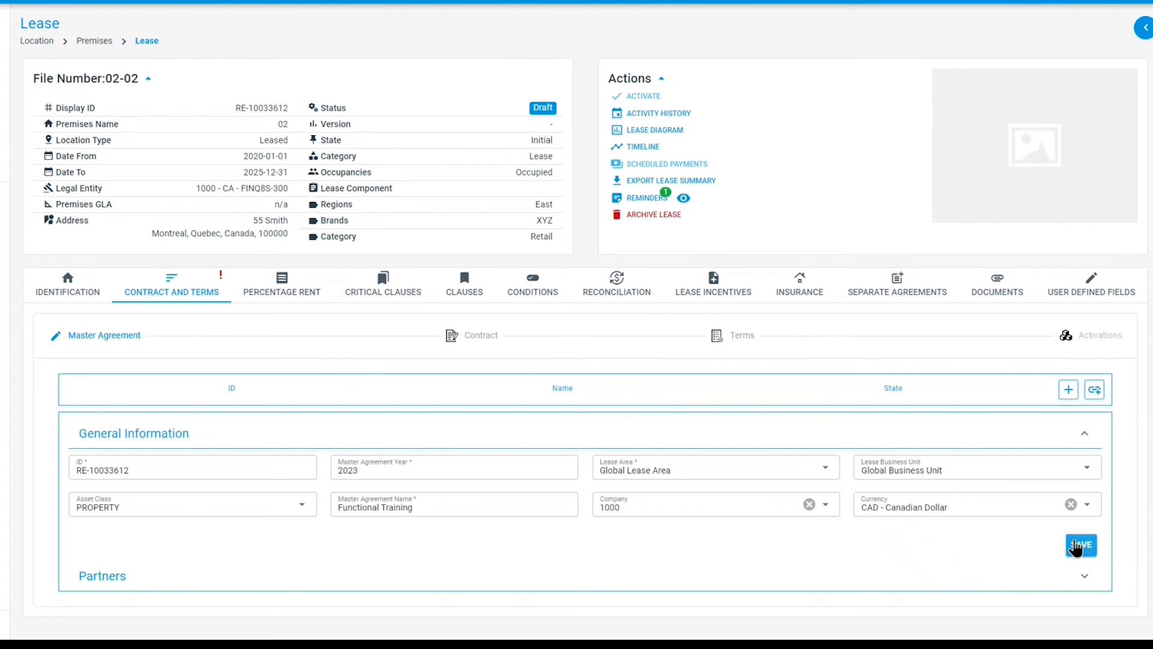
# - Associate TEST LENDER CANADA as a vendor partner of the master agreement
pyautogui.click(1042, 578)
pyautogui.scroll(-1, 1012, 523)
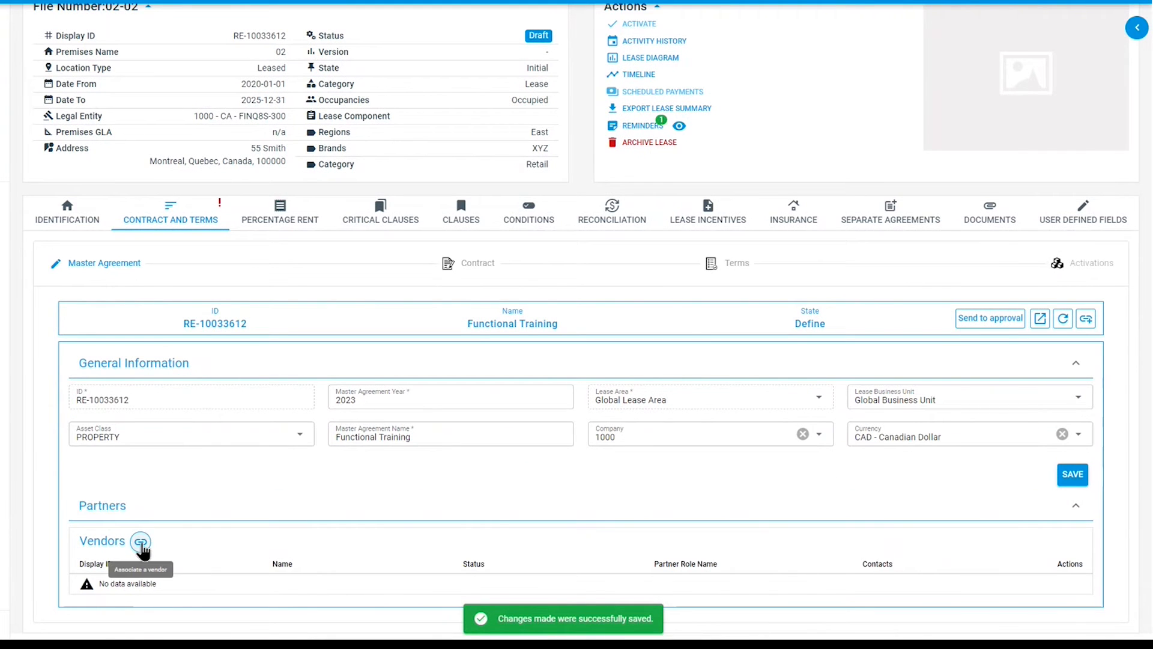
pyautogui.click(141, 544)
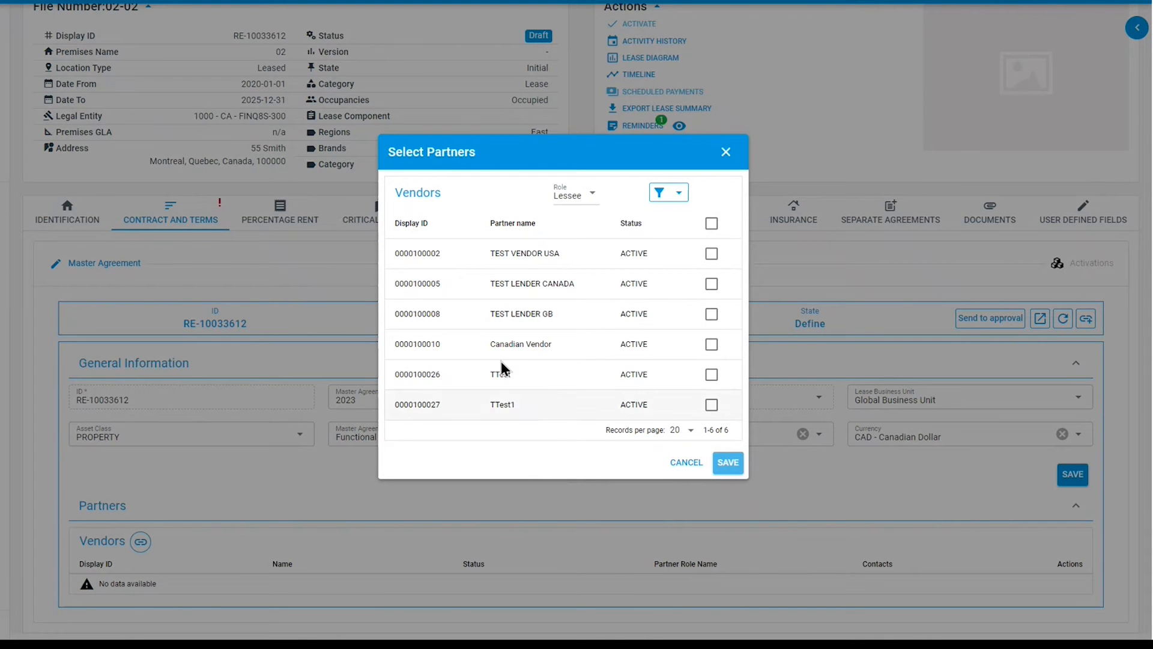
pyautogui.click(713, 285)
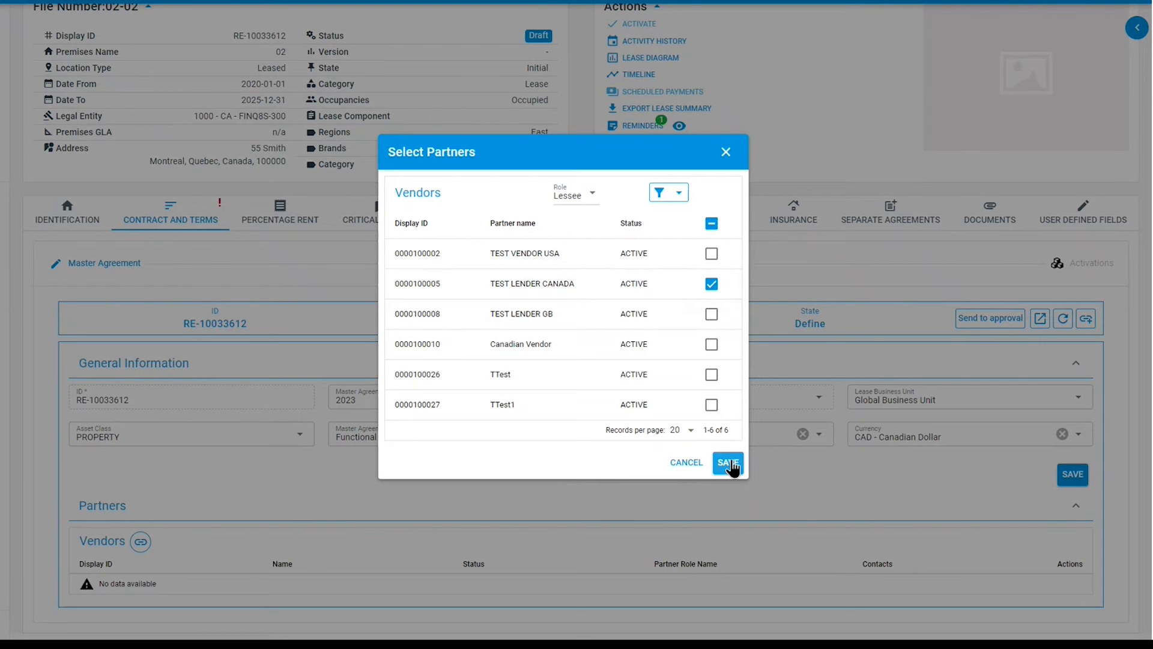
pyautogui.click(731, 464)
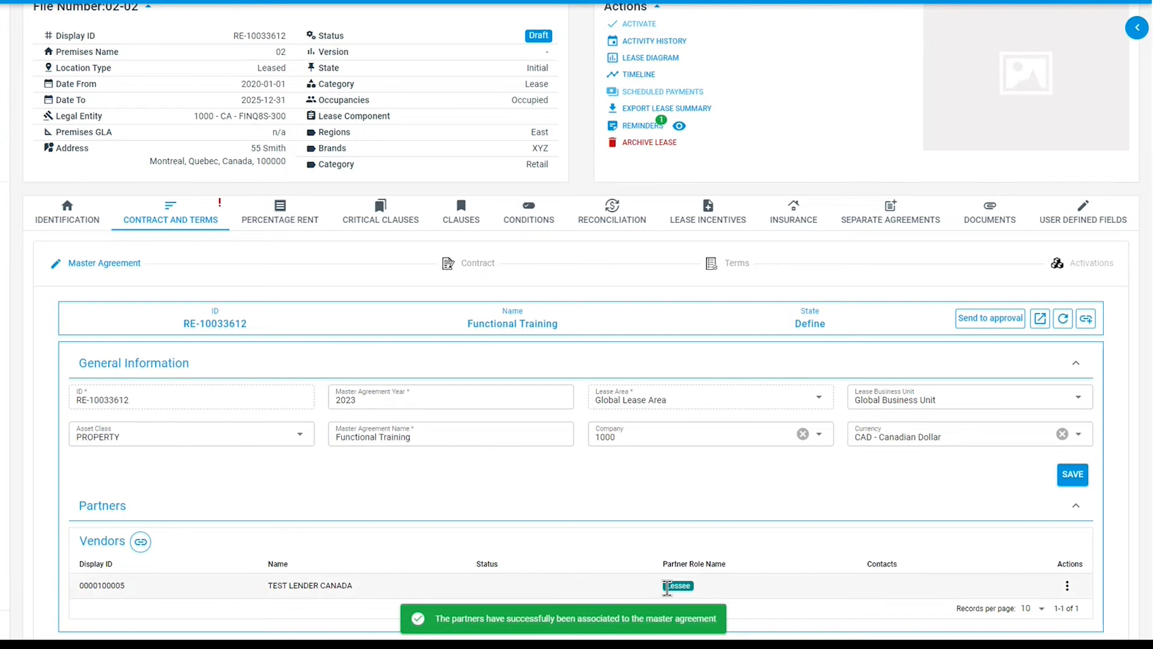
# - Send the master agreement to approval and approve it
pyautogui.click(979, 320)
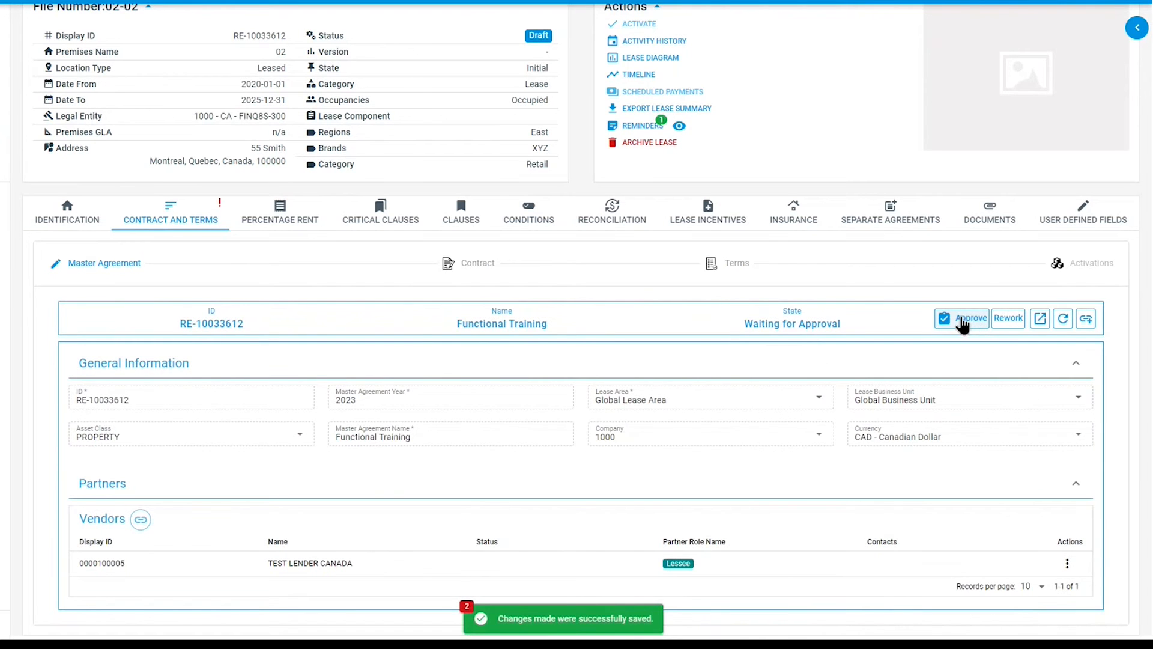
pyautogui.click(963, 323)
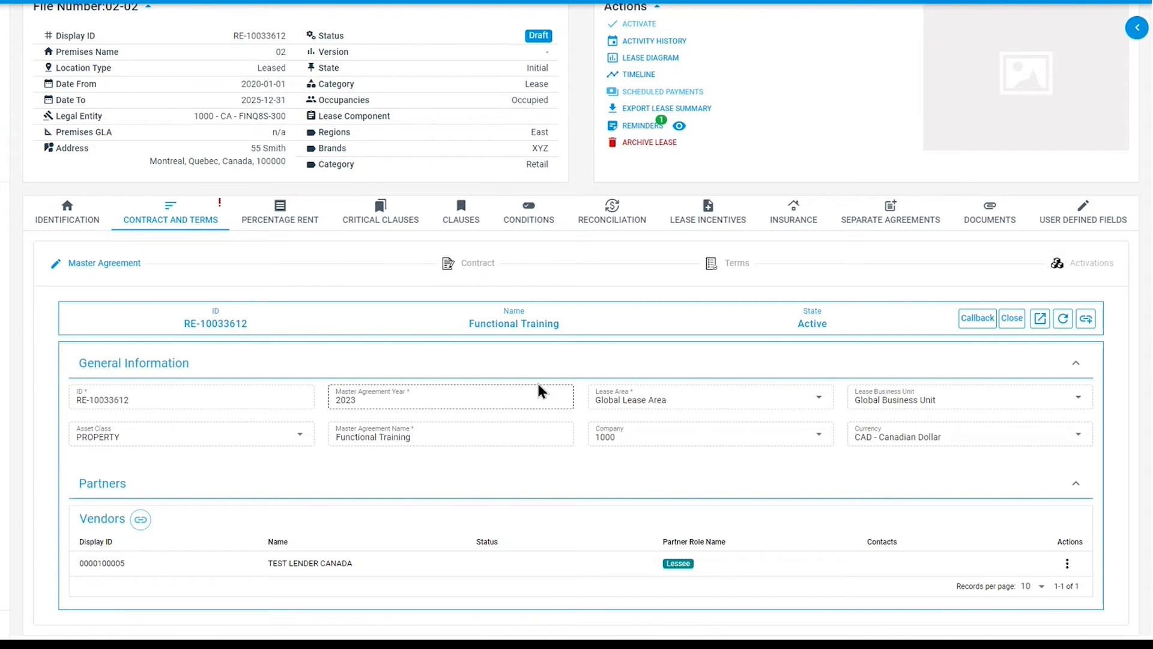
# - Create a contract under the master agreement and save its general and accounting information
pyautogui.click(468, 269)
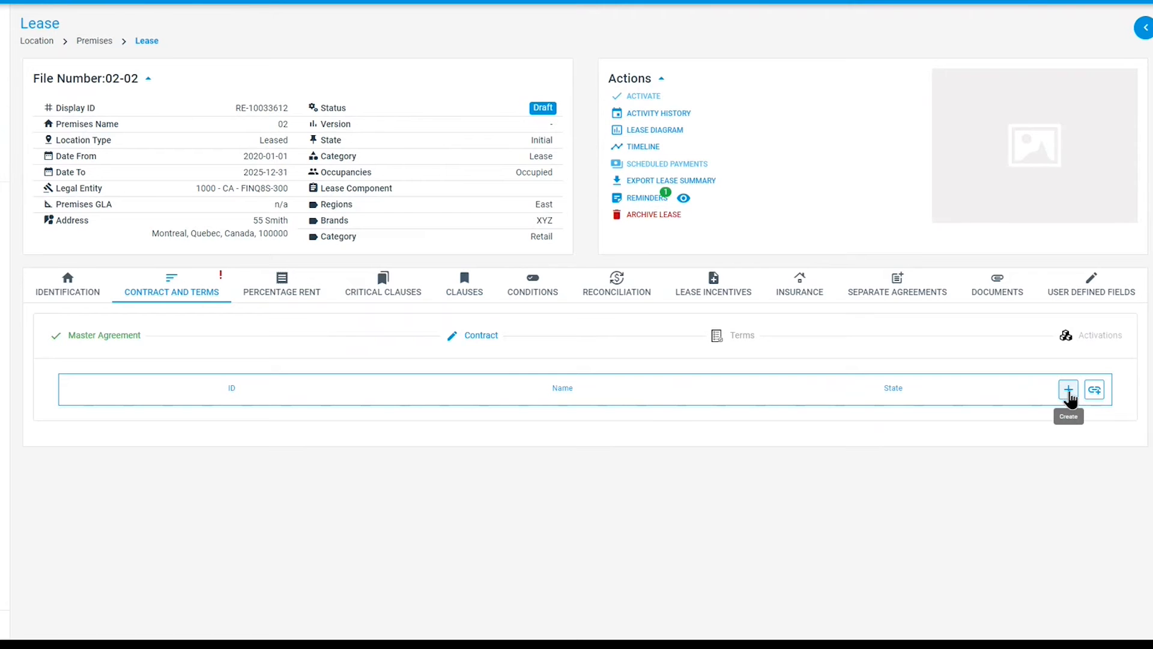
pyautogui.click(1069, 395)
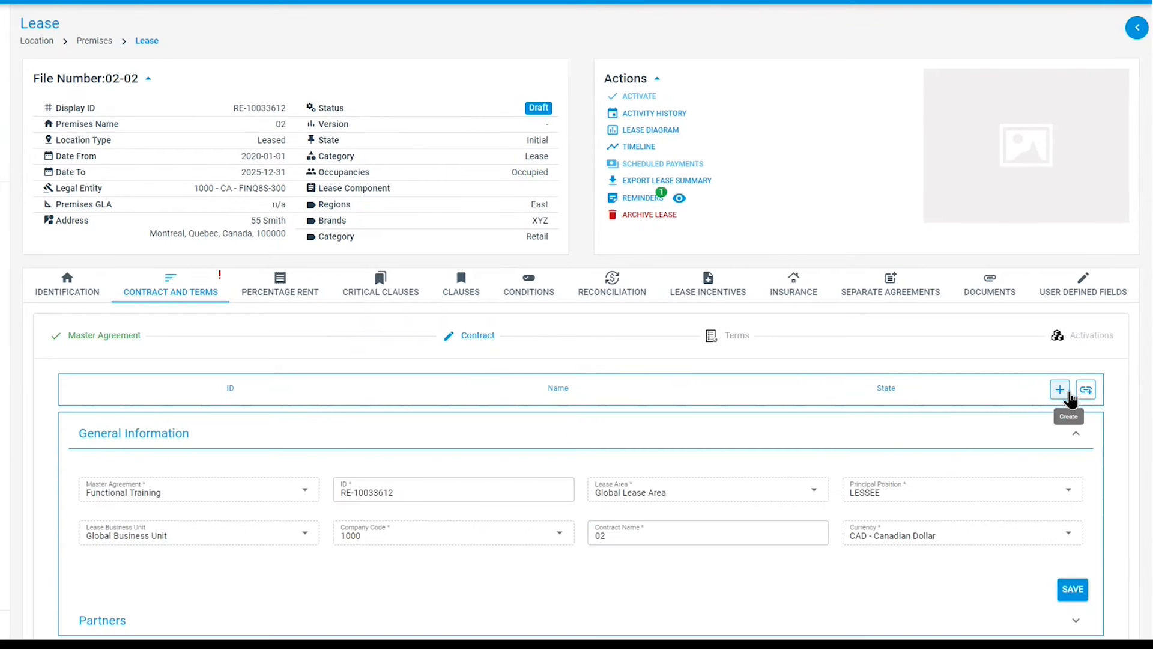
pyautogui.scroll(-1, 826, 459)
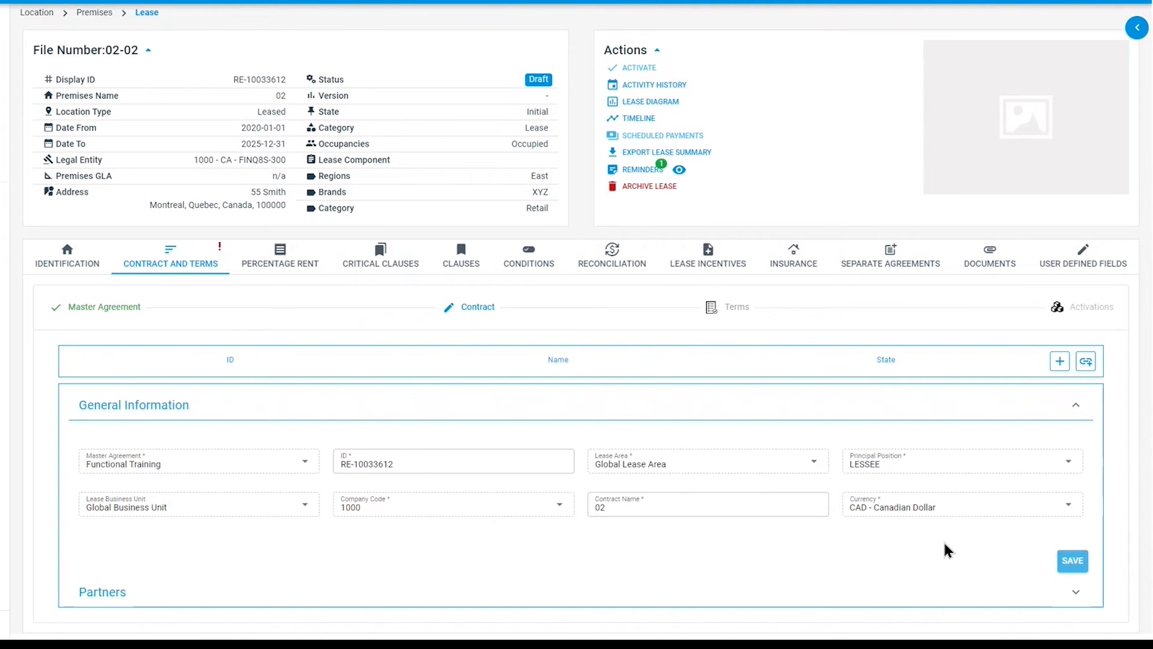
pyautogui.click(1051, 597)
pyautogui.scroll(-5, 681, 481)
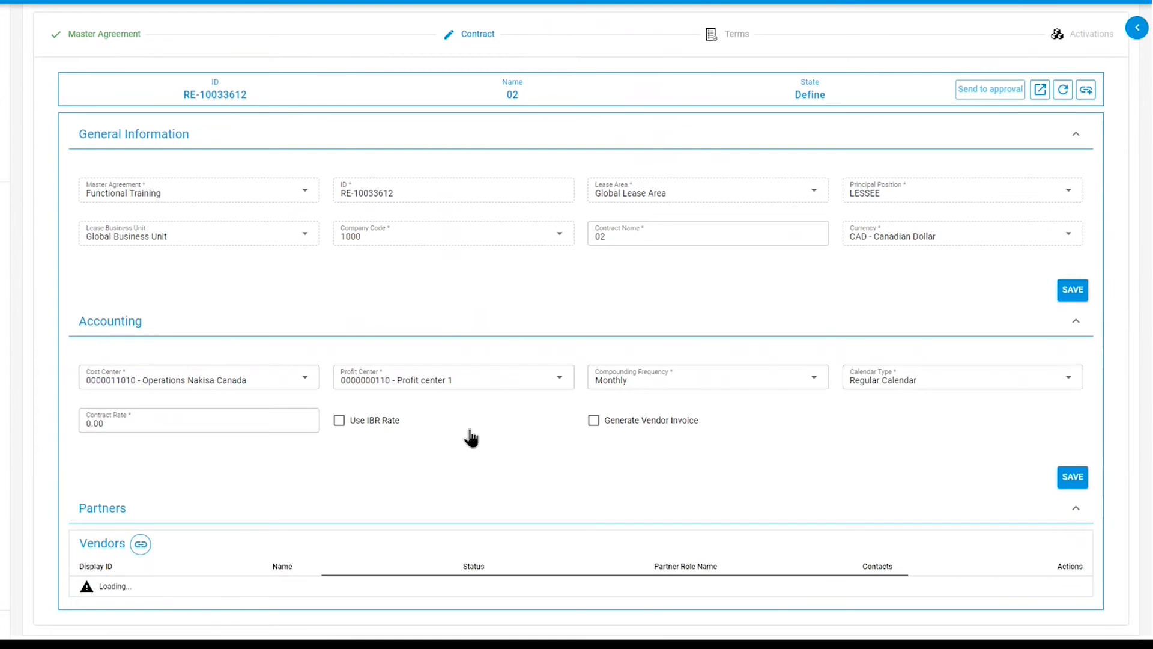
pyautogui.click(1073, 478)
pyautogui.click(1080, 484)
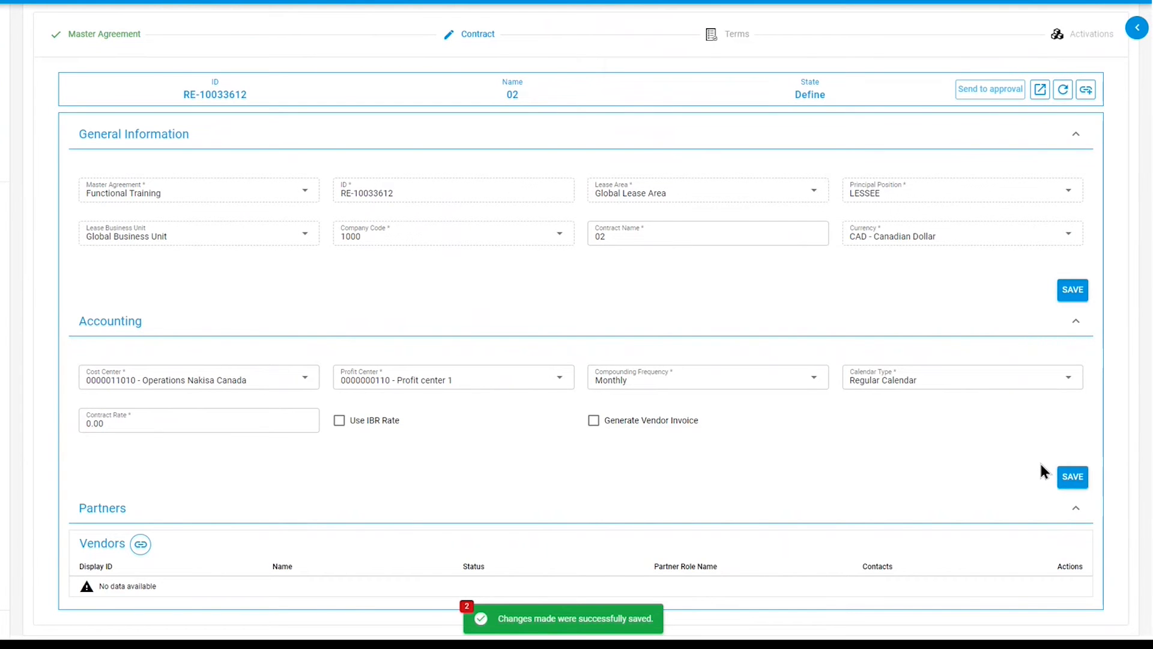
# - Associate TEST LENDER CANADA as the lessor vendor of the contract
pyautogui.scroll(-1, 1040, 470)
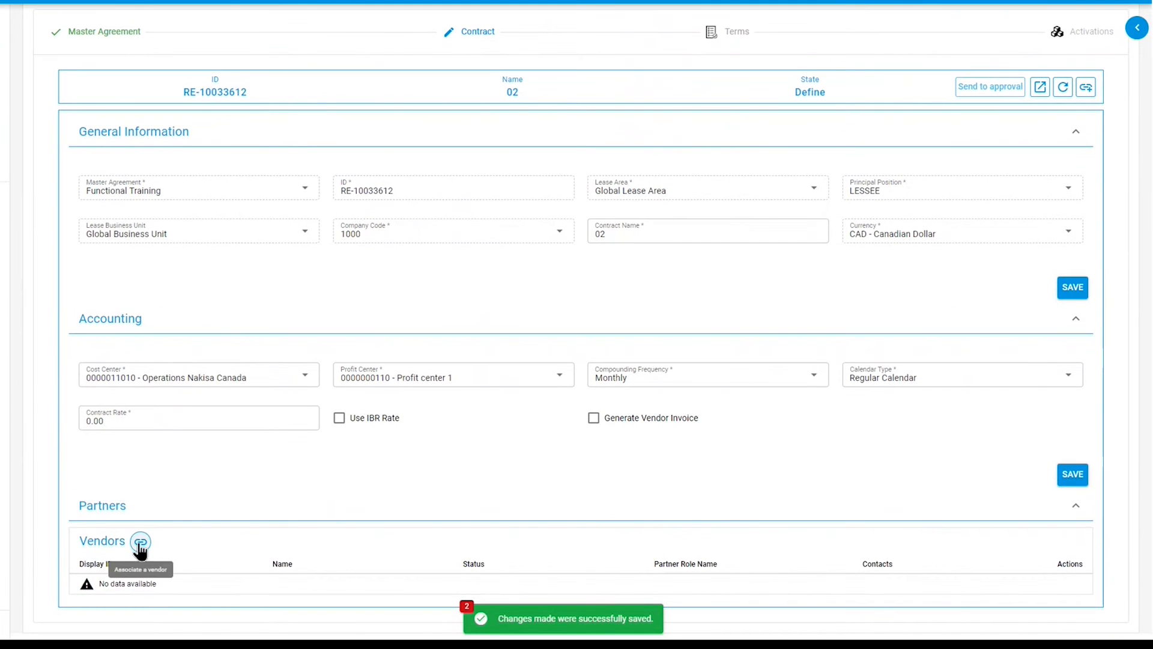
pyautogui.click(140, 542)
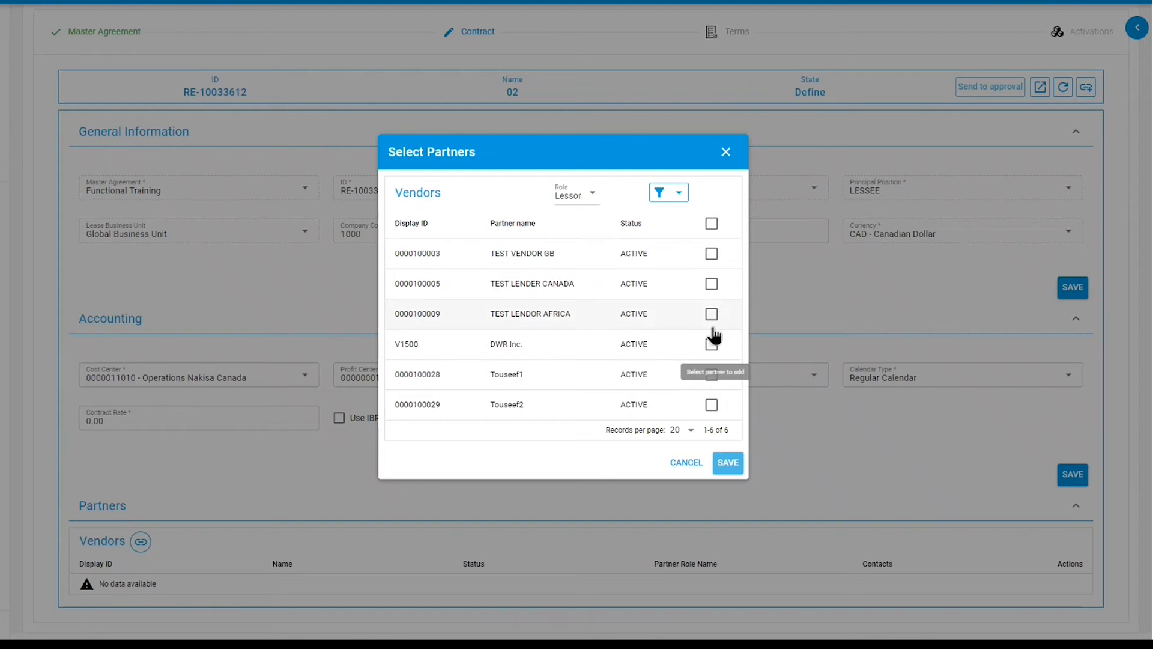
pyautogui.click(711, 285)
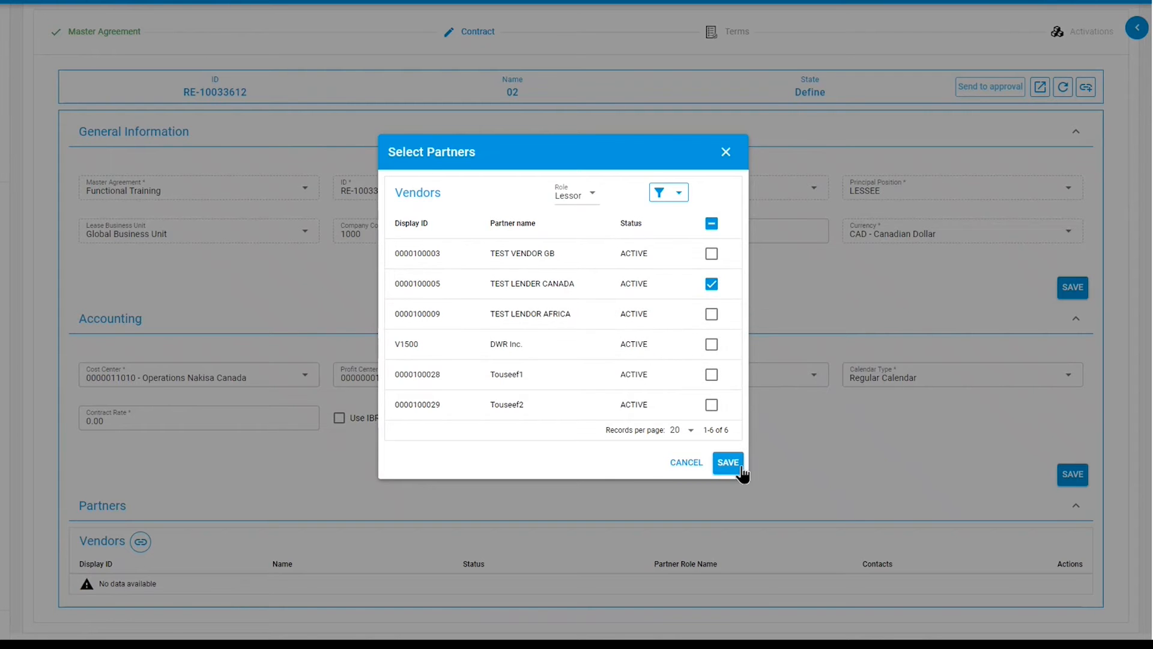
pyautogui.click(725, 460)
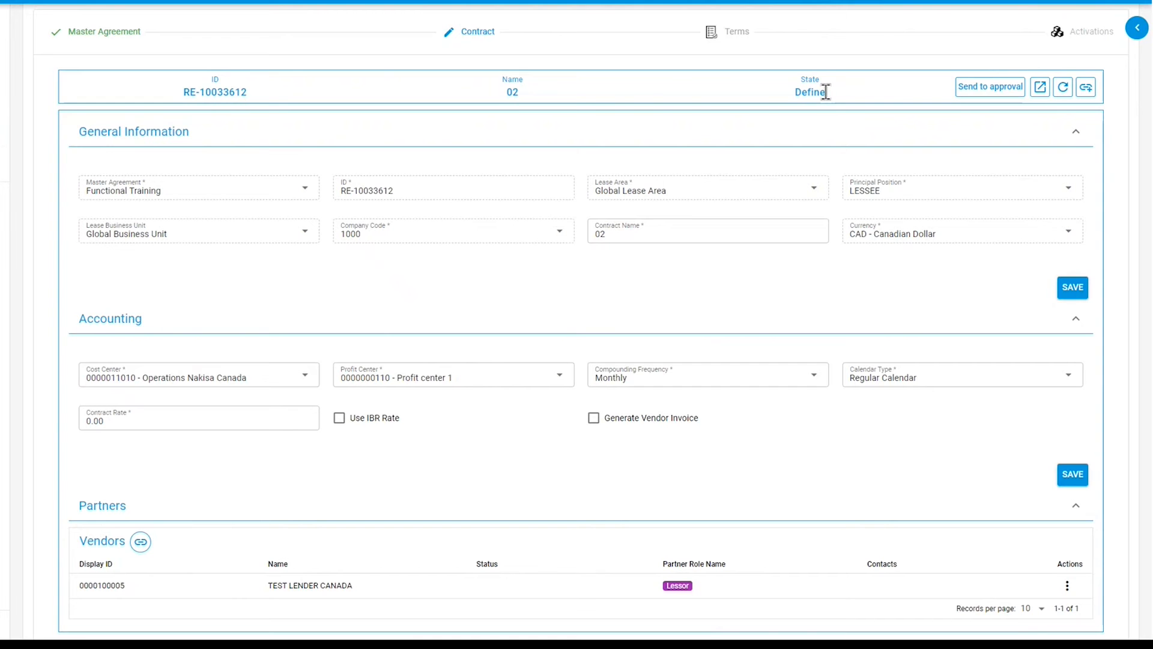
# - Send the contract to approval and approve it
pyautogui.click(967, 89)
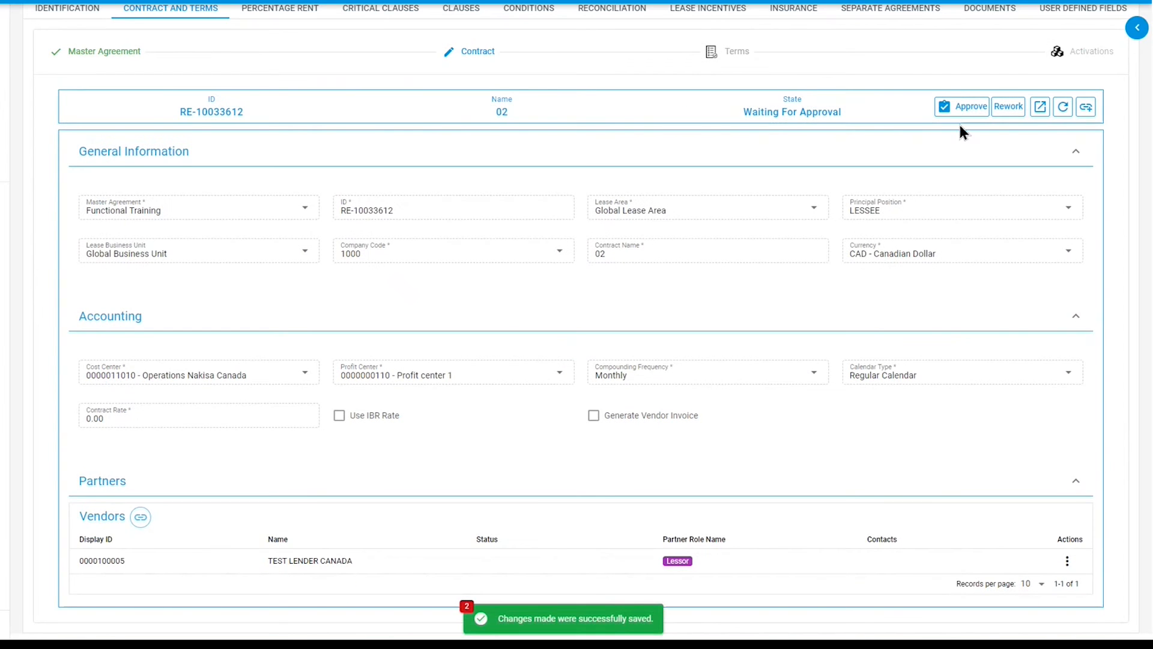
pyautogui.click(961, 112)
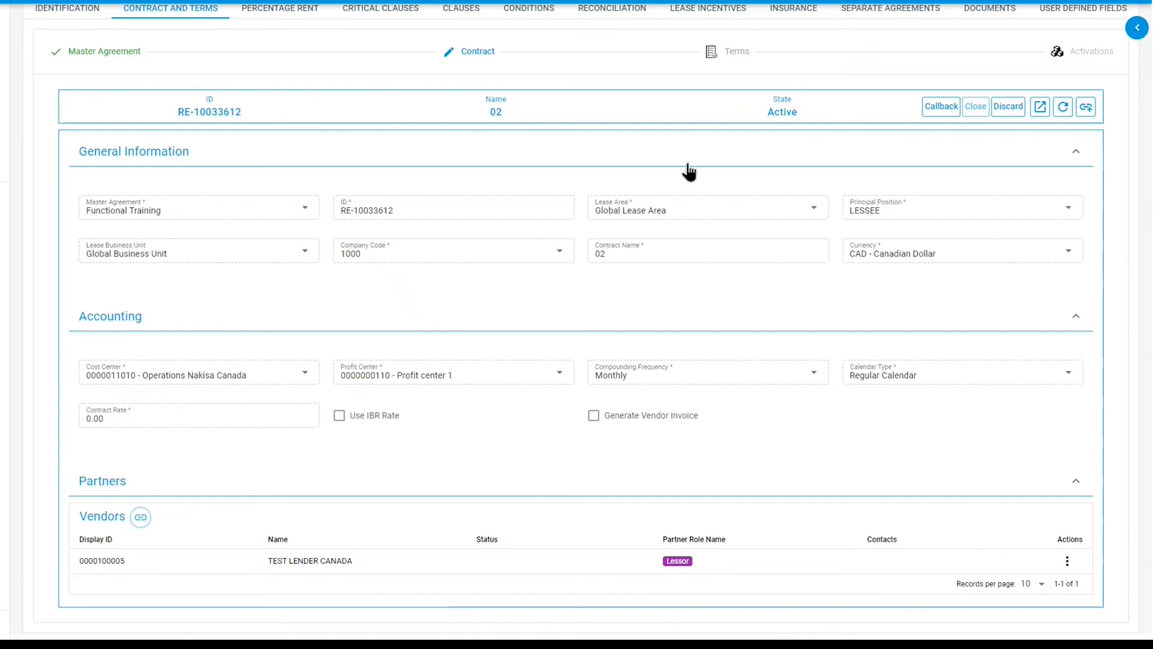
# - Create the terms record for the contract and save its general information
pyautogui.click(713, 57)
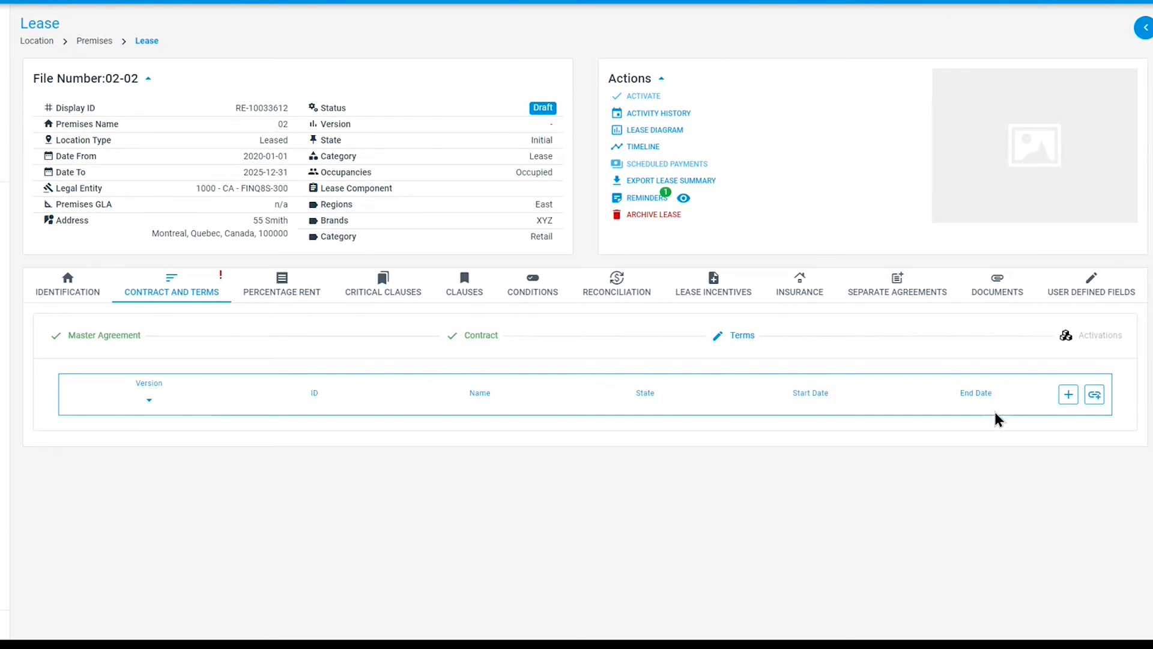
pyautogui.click(1069, 397)
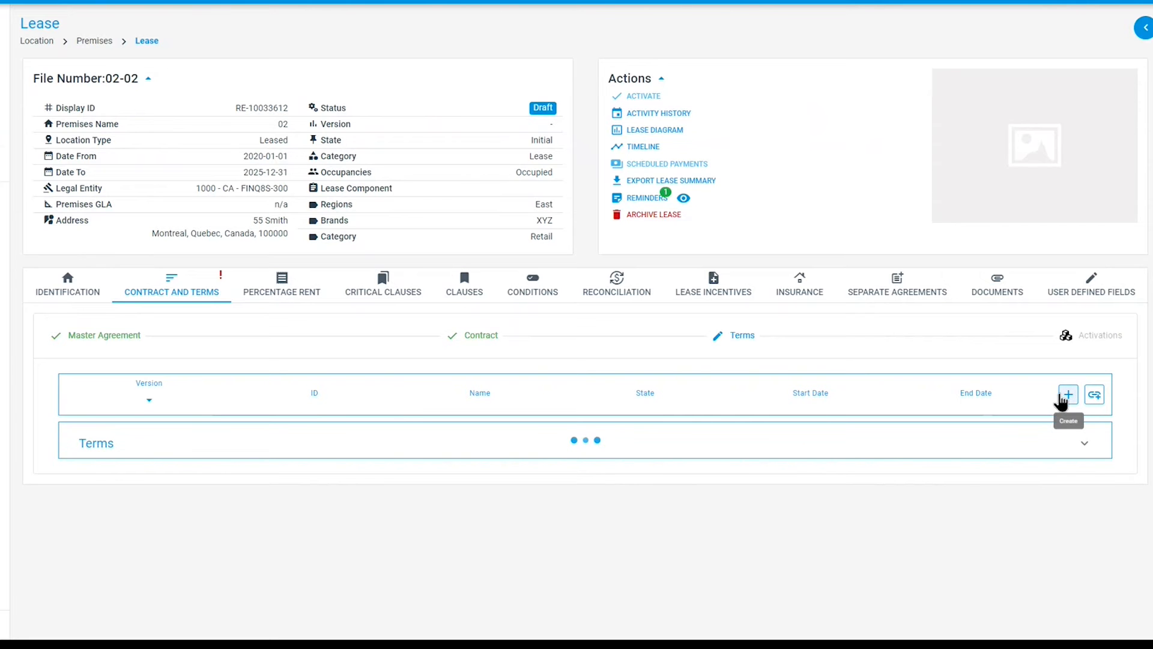
pyautogui.scroll(-1, 1027, 413)
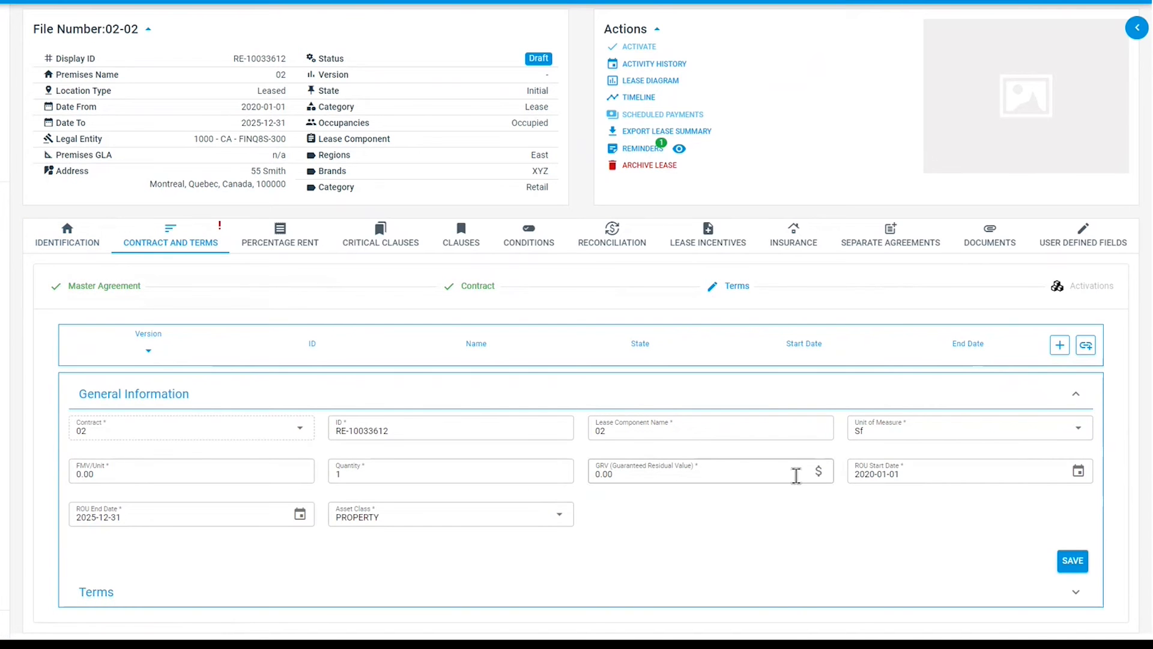
pyautogui.click(1066, 569)
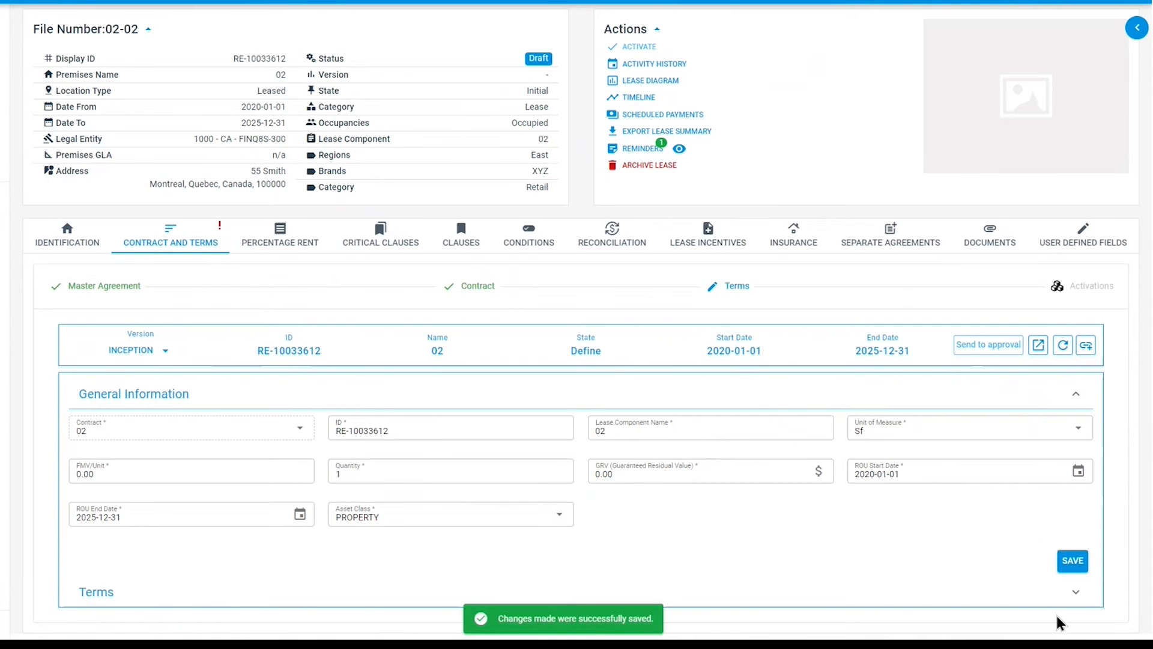
# - Start a new term with type Lease, term type Payment Term and name Base Rent
pyautogui.click(1075, 592)
pyautogui.scroll(-2, 802, 503)
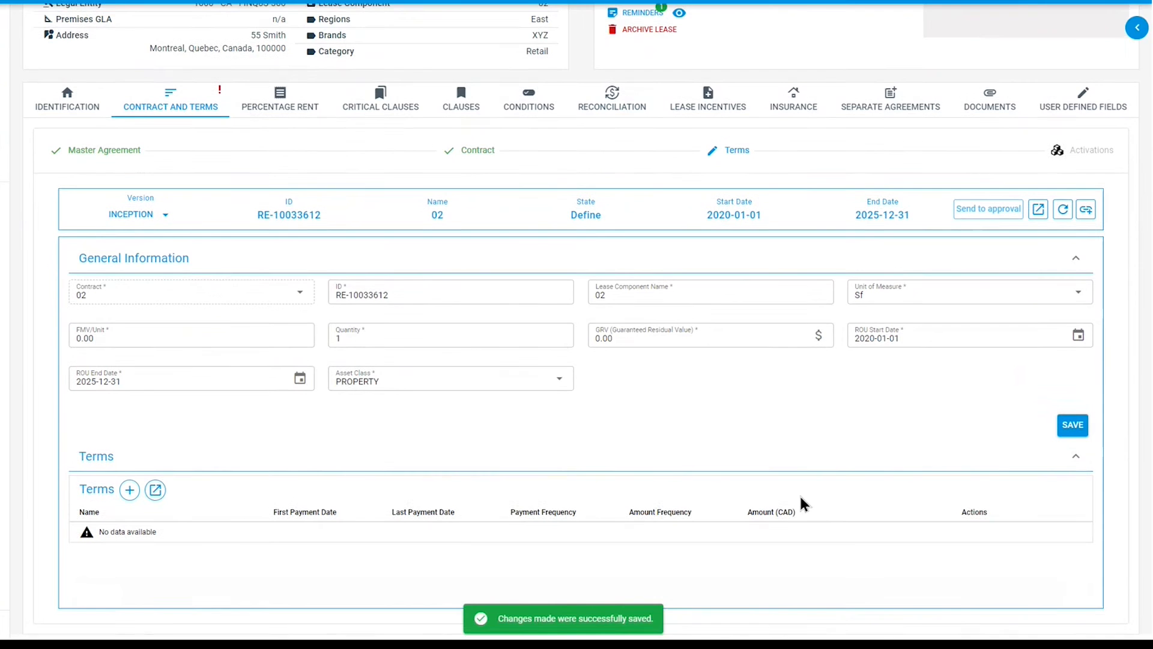
pyautogui.click(129, 493)
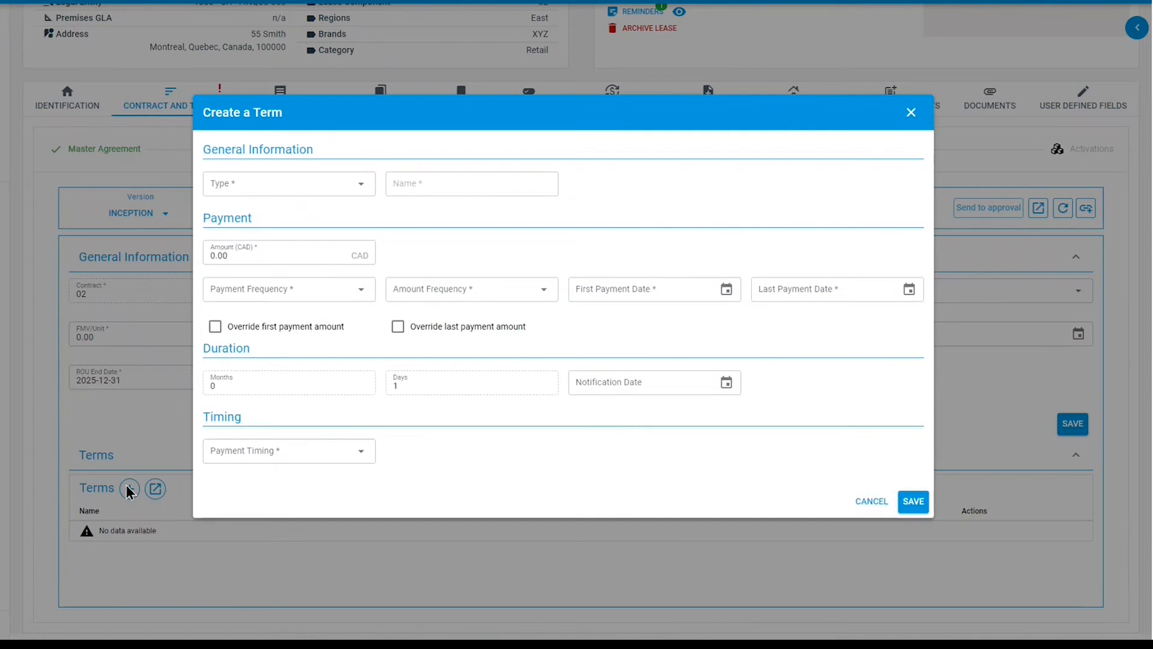
pyautogui.click(322, 183)
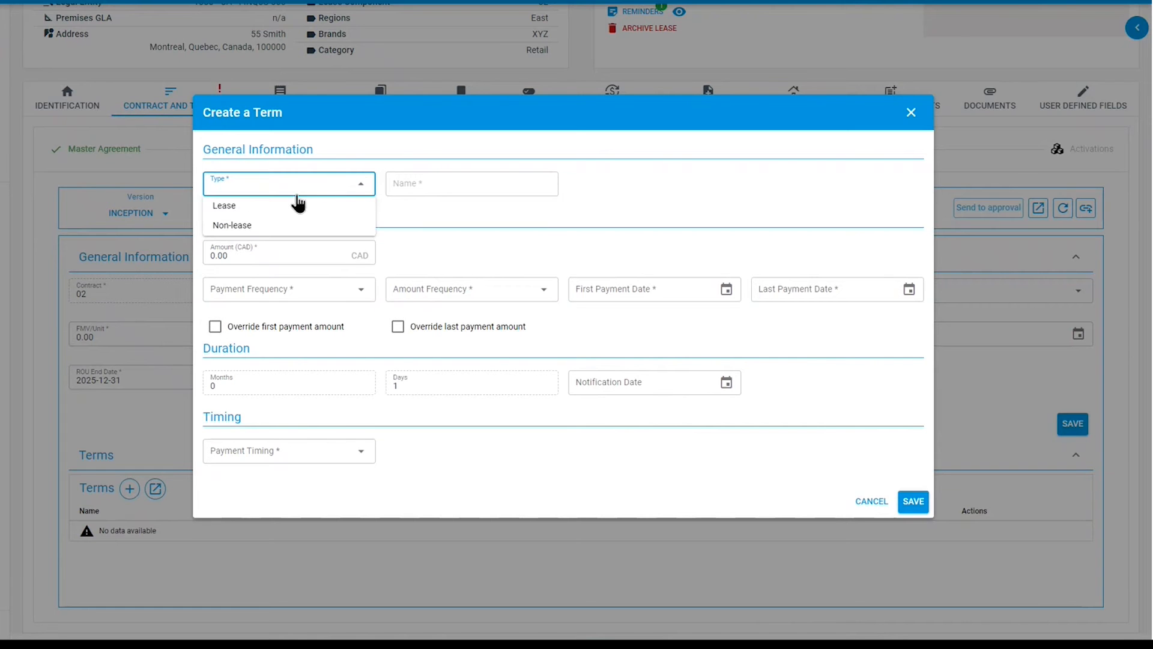
pyautogui.click(274, 209)
pyautogui.click(420, 186)
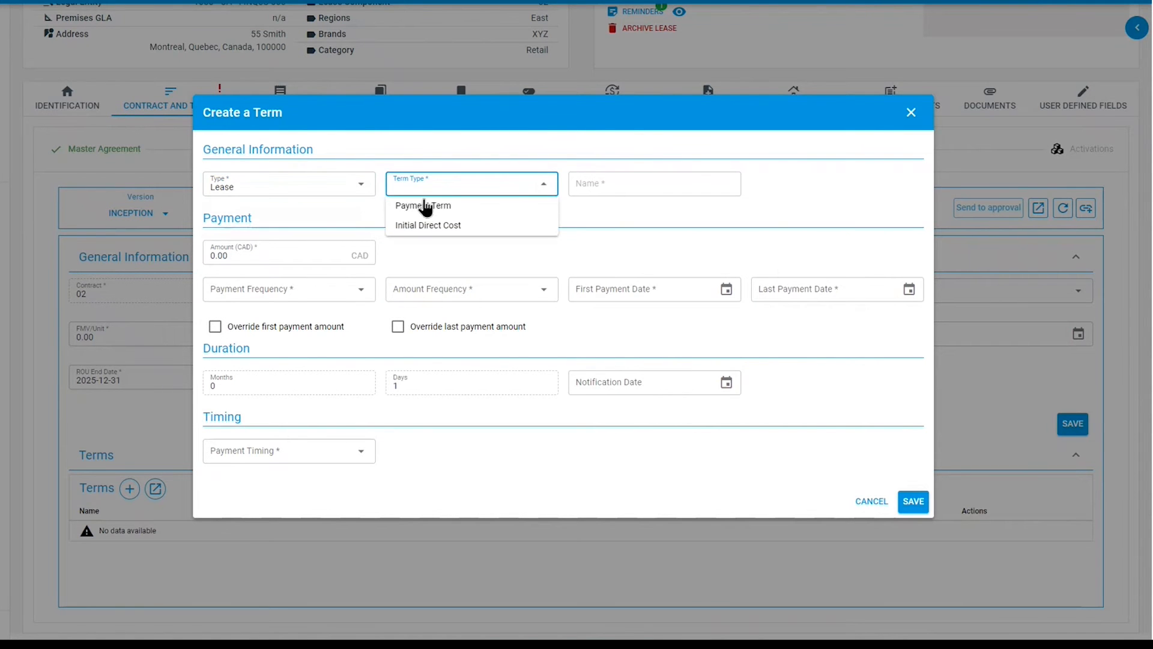
pyautogui.click(515, 206)
pyautogui.click(607, 167)
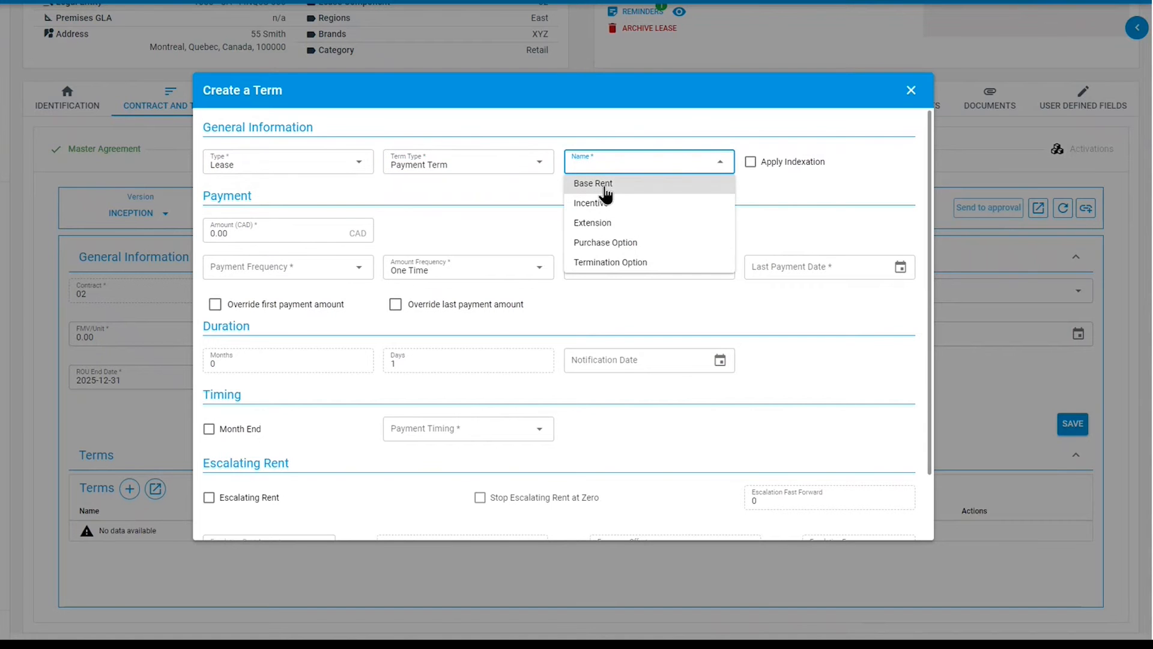
pyautogui.click(605, 192)
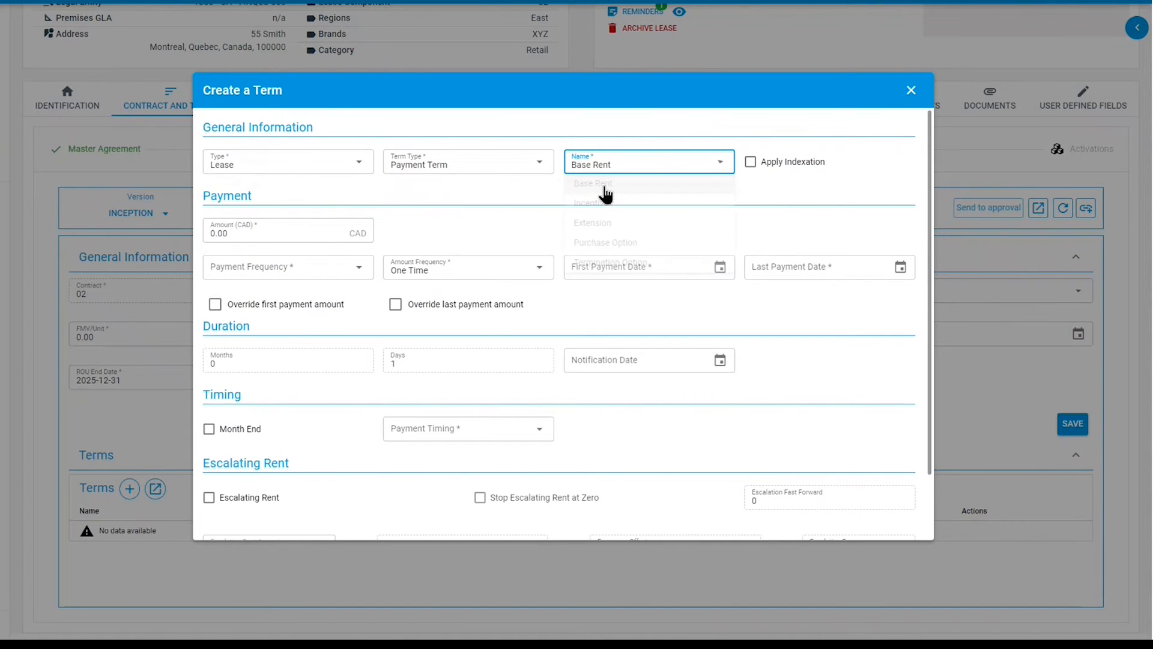
# - Set the term amount to 2000, payment frequency Monthly, first payment 2020-01-01 and last payment 2025-12-01
pyautogui.click(265, 231)
pyautogui.write('2000')
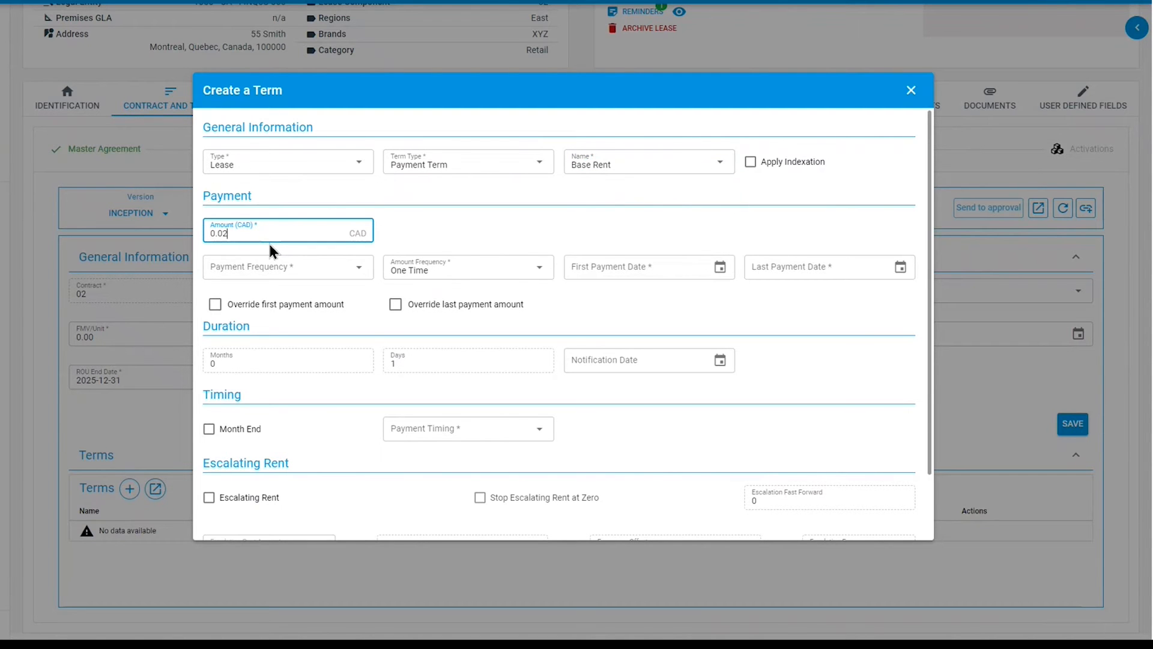
pyautogui.click(296, 276)
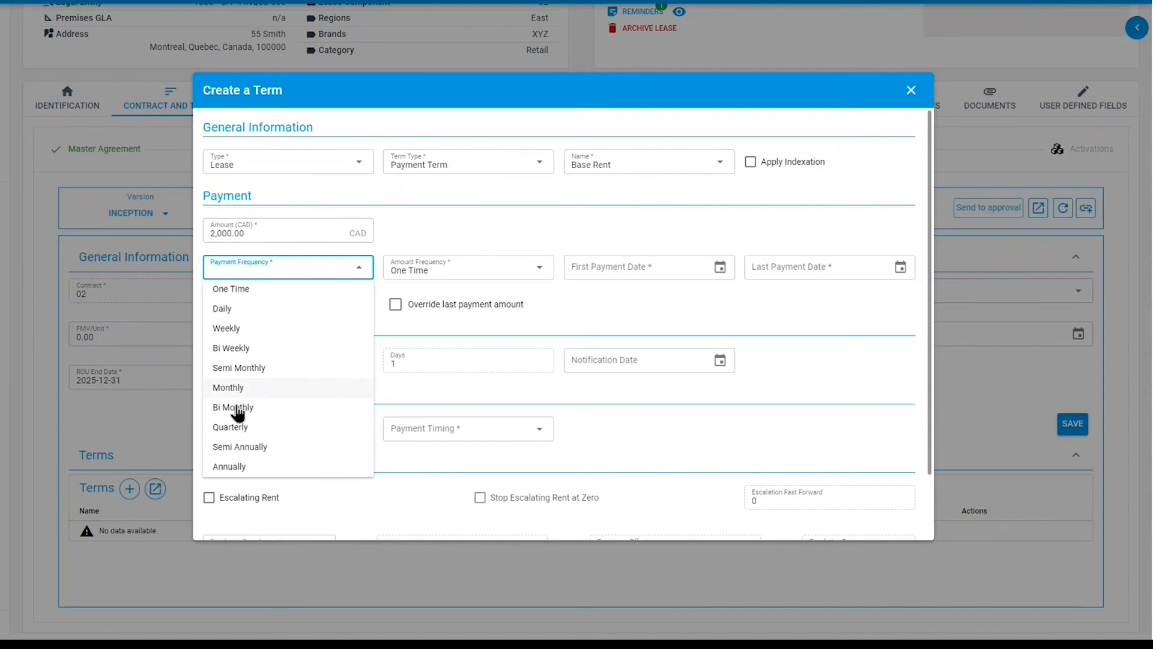
pyautogui.click(230, 389)
pyautogui.click(620, 268)
pyautogui.write('2020-01-01')
pyautogui.press('Tab')
pyautogui.write('2025-')
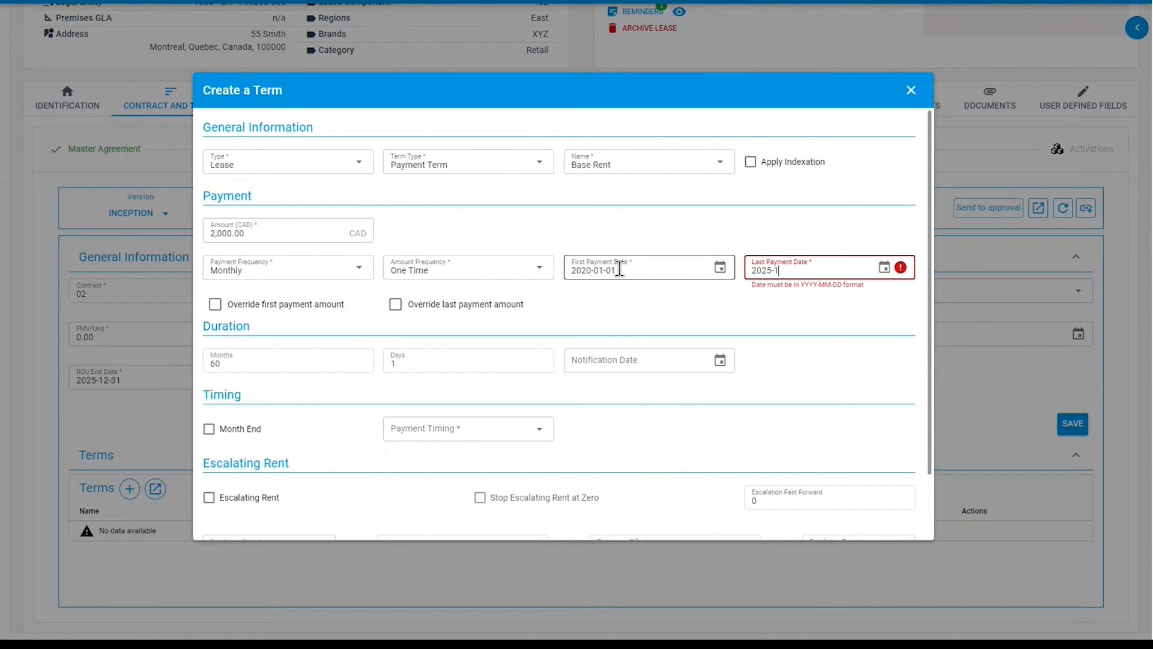
pyautogui.write('12-01')
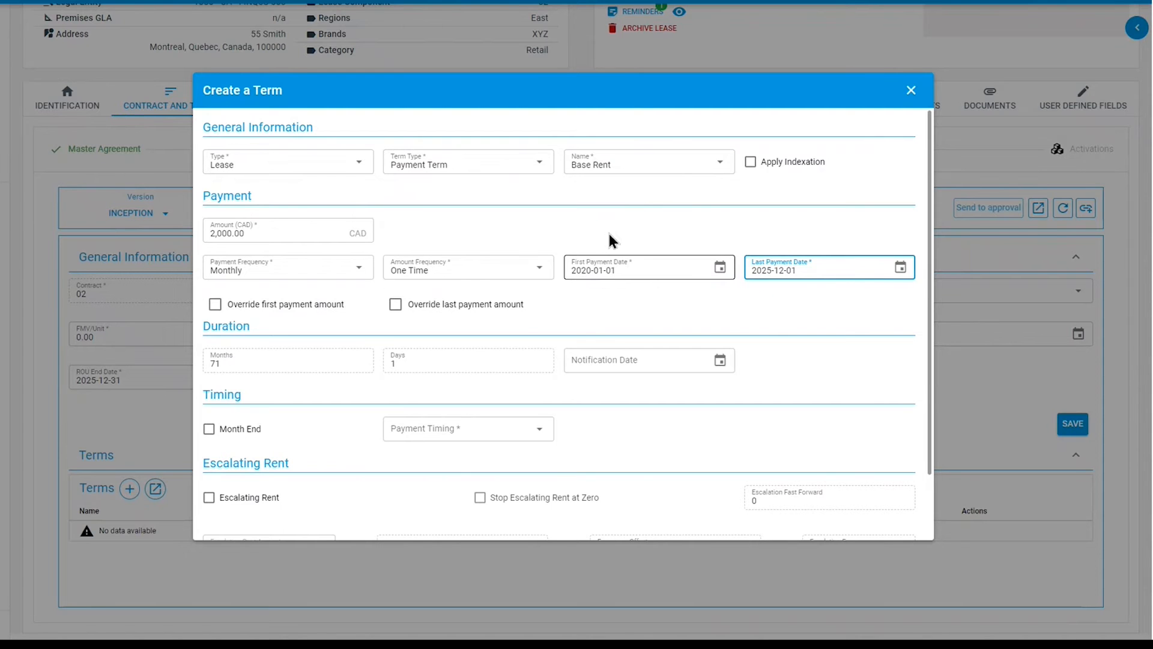
# - Set the payment timing to Start of the day and save the Base Rent term
pyautogui.scroll(-1, 526, 342)
pyautogui.scroll(-1, 525, 342)
pyautogui.click(478, 360)
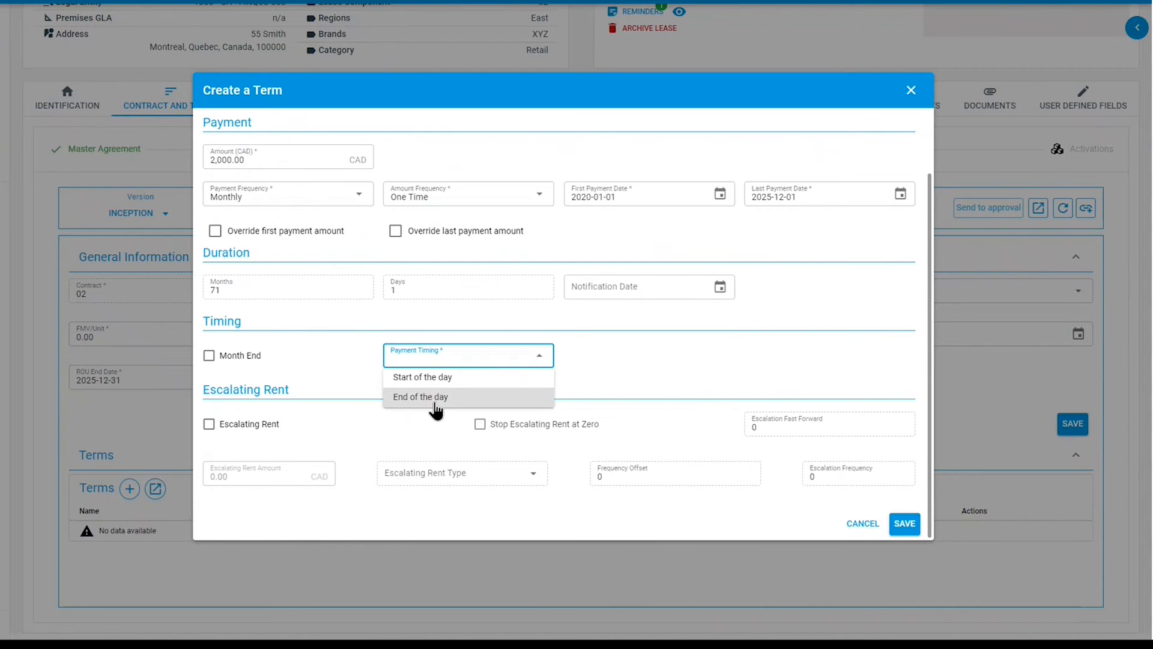
pyautogui.click(424, 379)
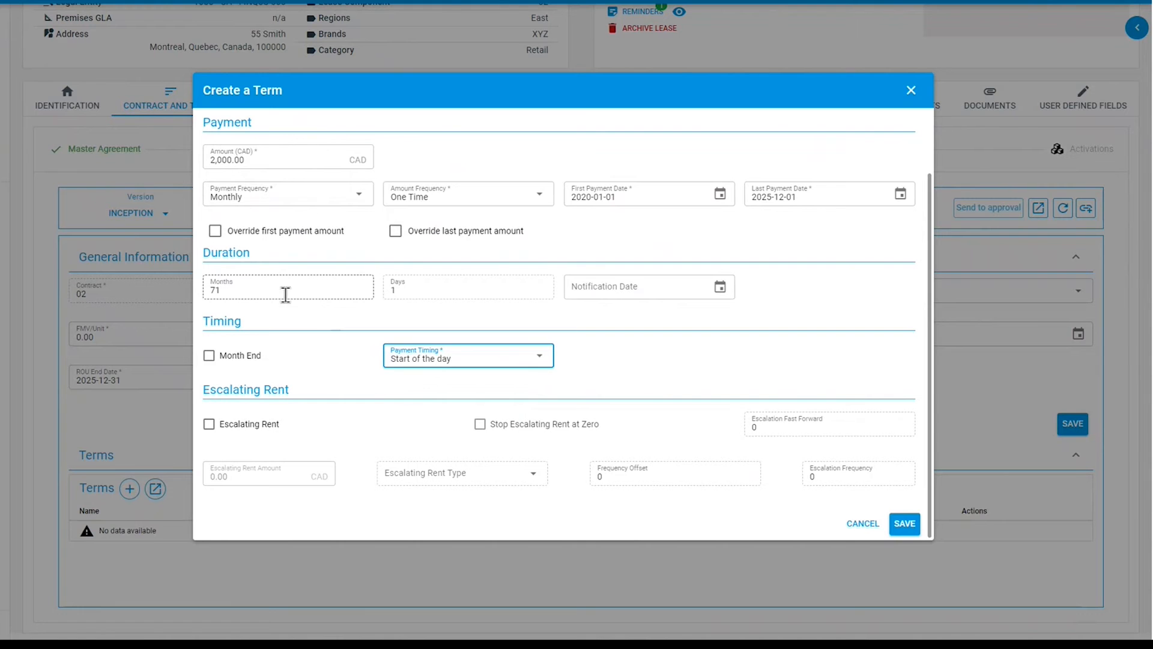
pyautogui.click(231, 293)
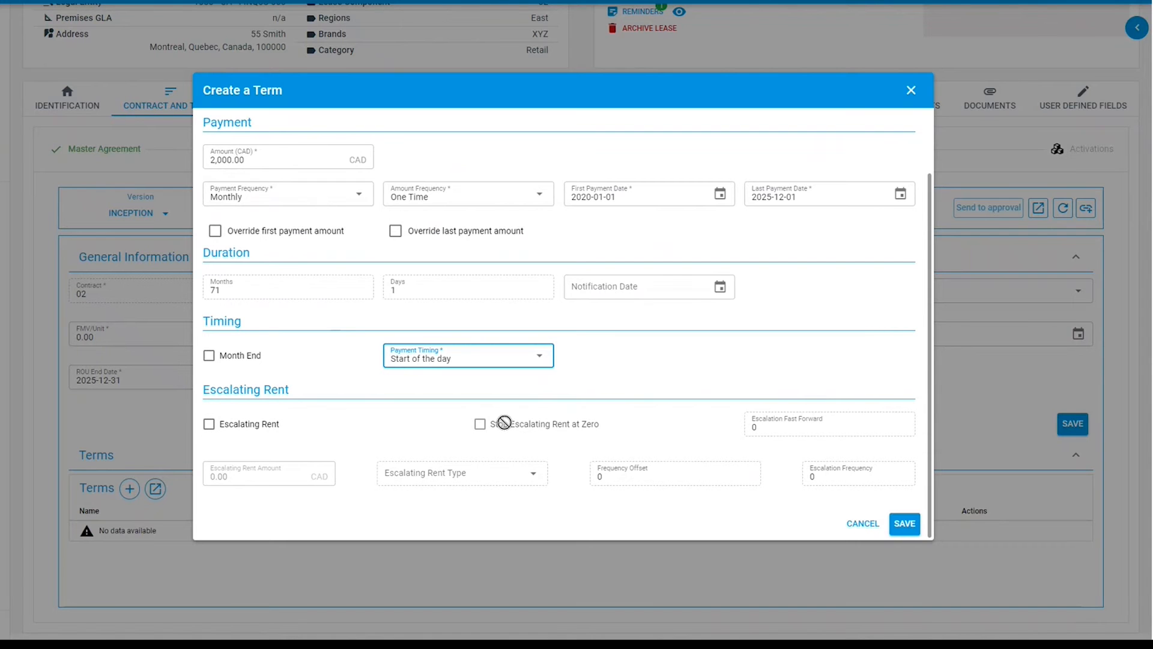
pyautogui.click(911, 529)
pyautogui.click(912, 533)
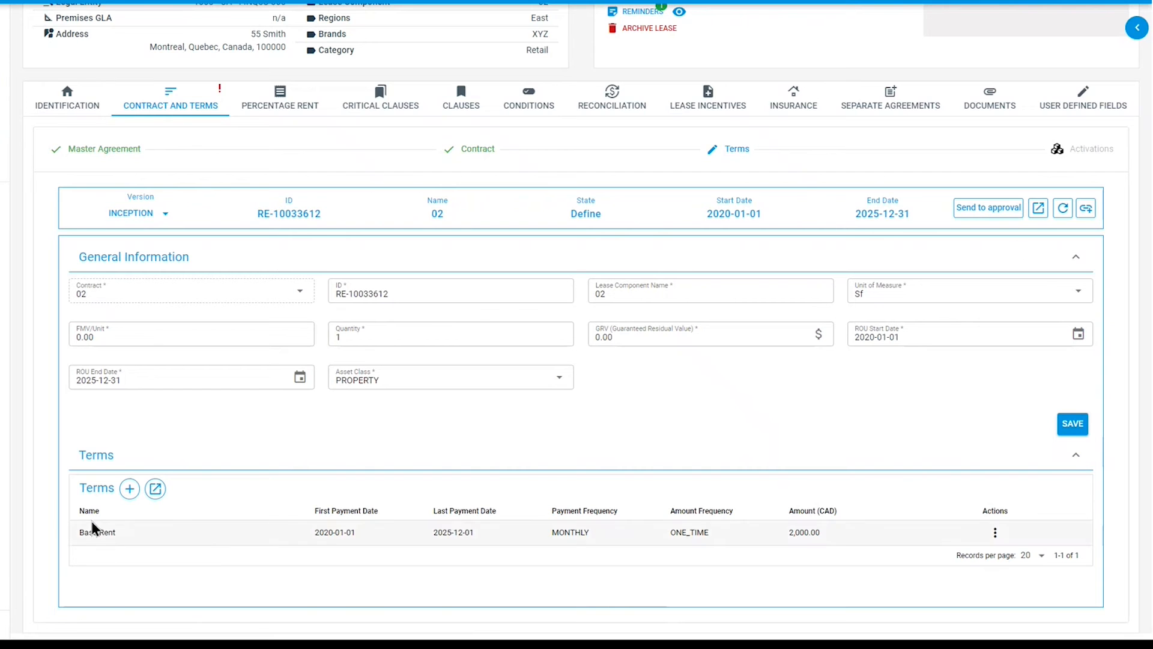
# - Send the lease component terms for approval and approve them
pyautogui.click(981, 210)
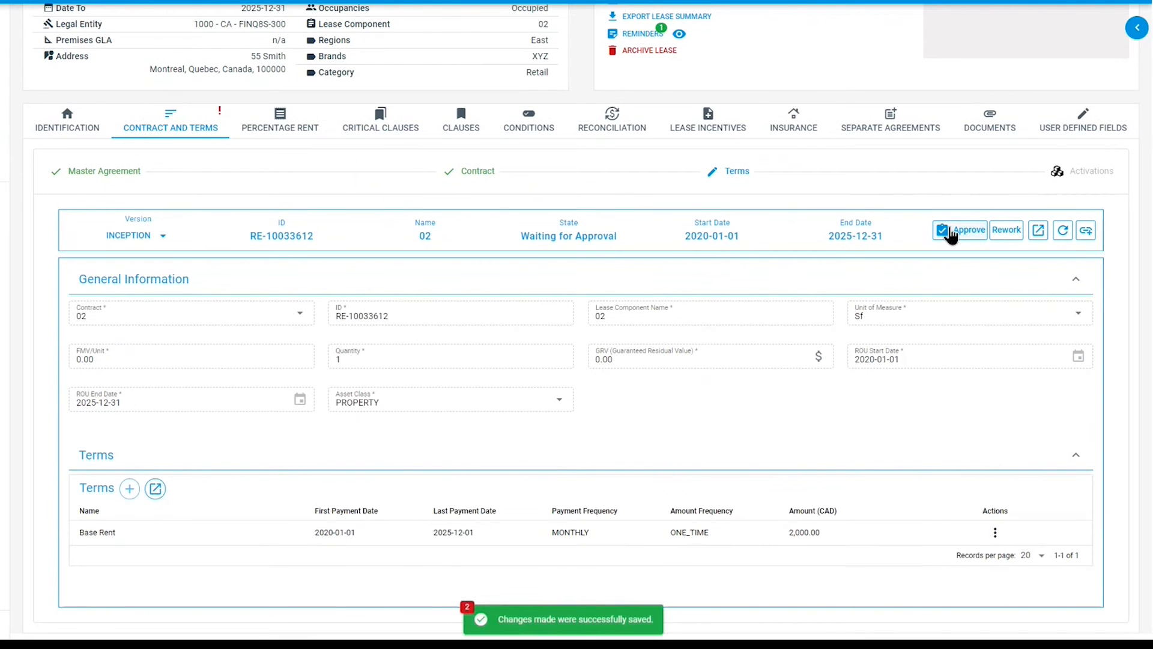
pyautogui.click(953, 236)
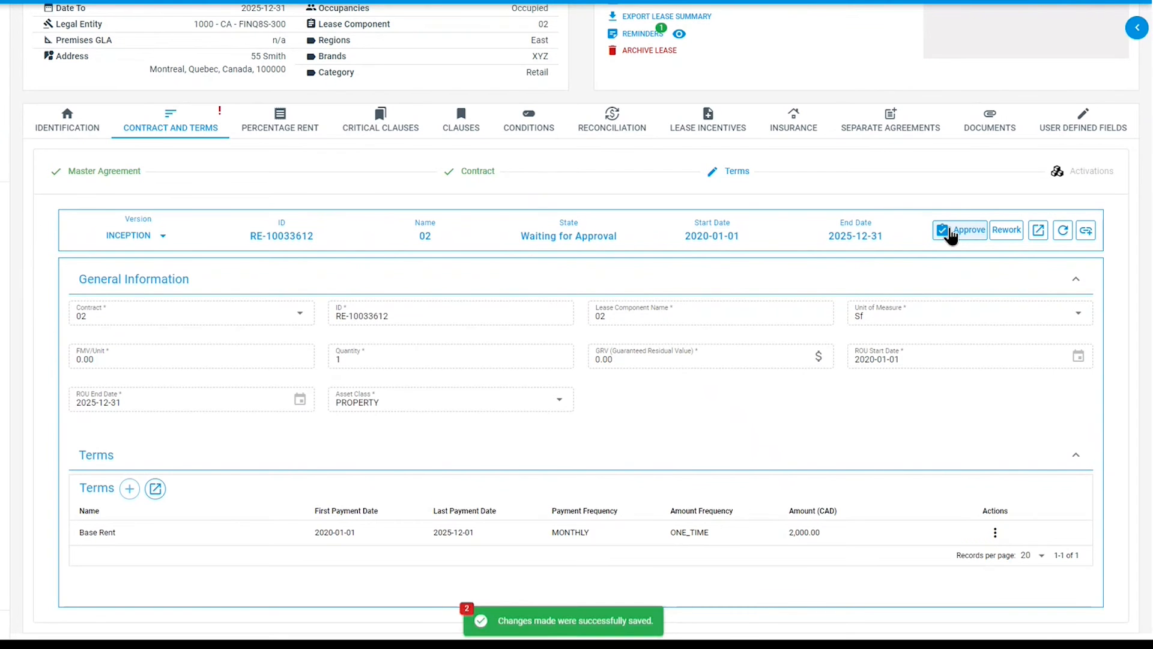
pyautogui.click(951, 236)
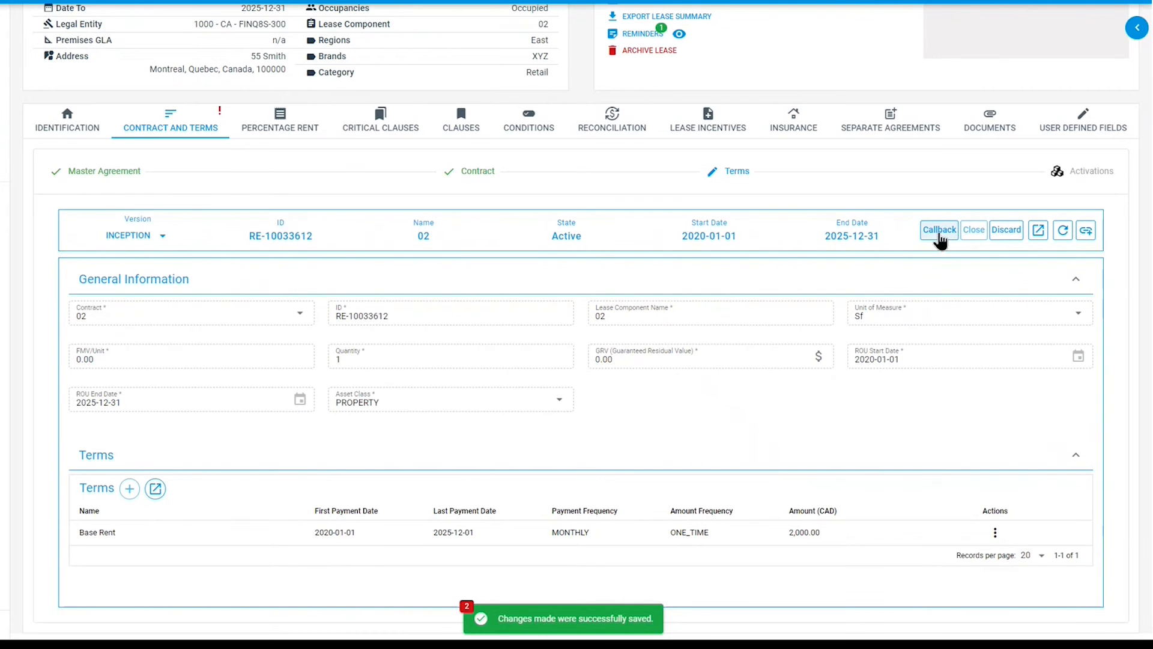
pyautogui.click(1007, 230)
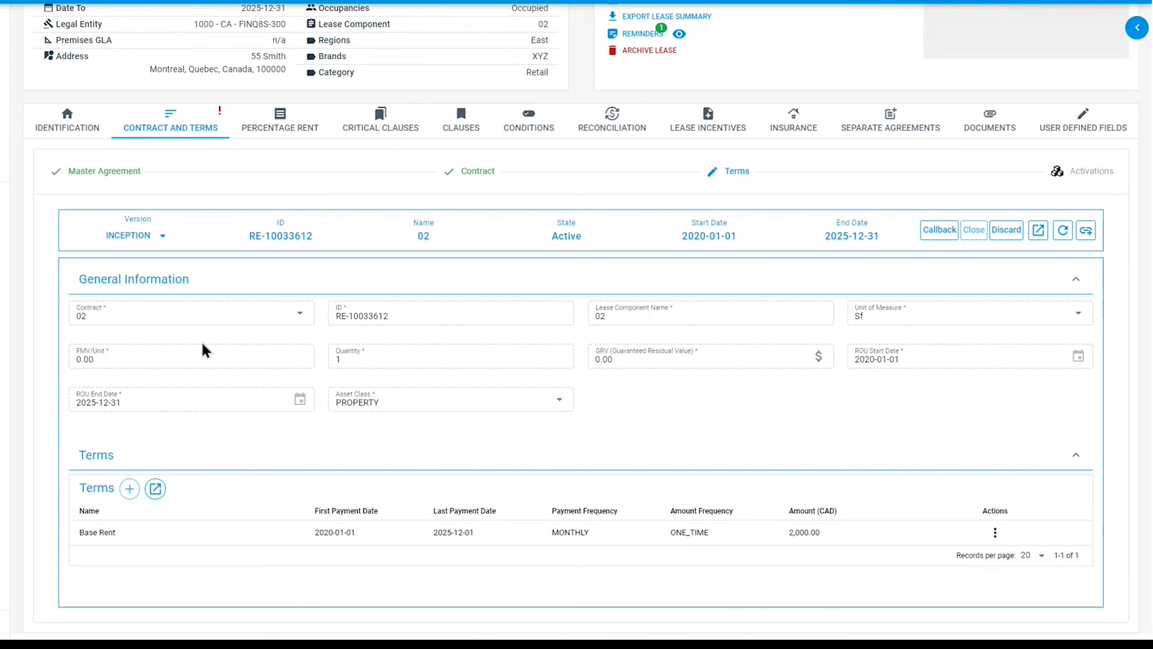
# - Open the Activations step, expand the activation group's general information and save it
pyautogui.click(1057, 173)
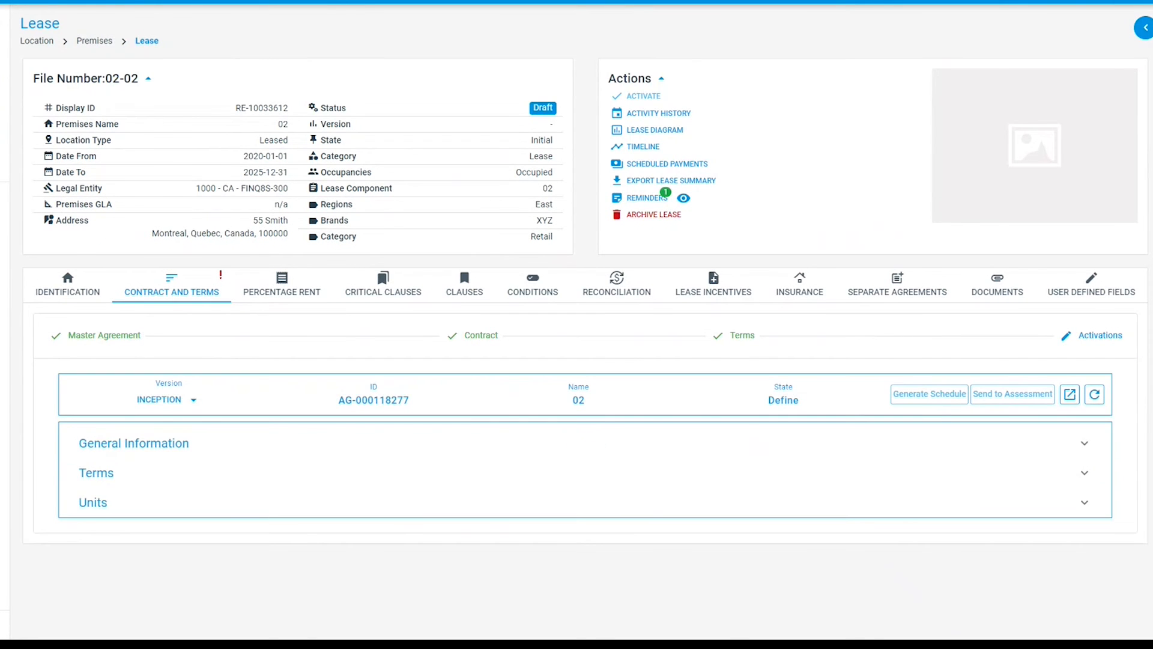
pyautogui.click(1071, 451)
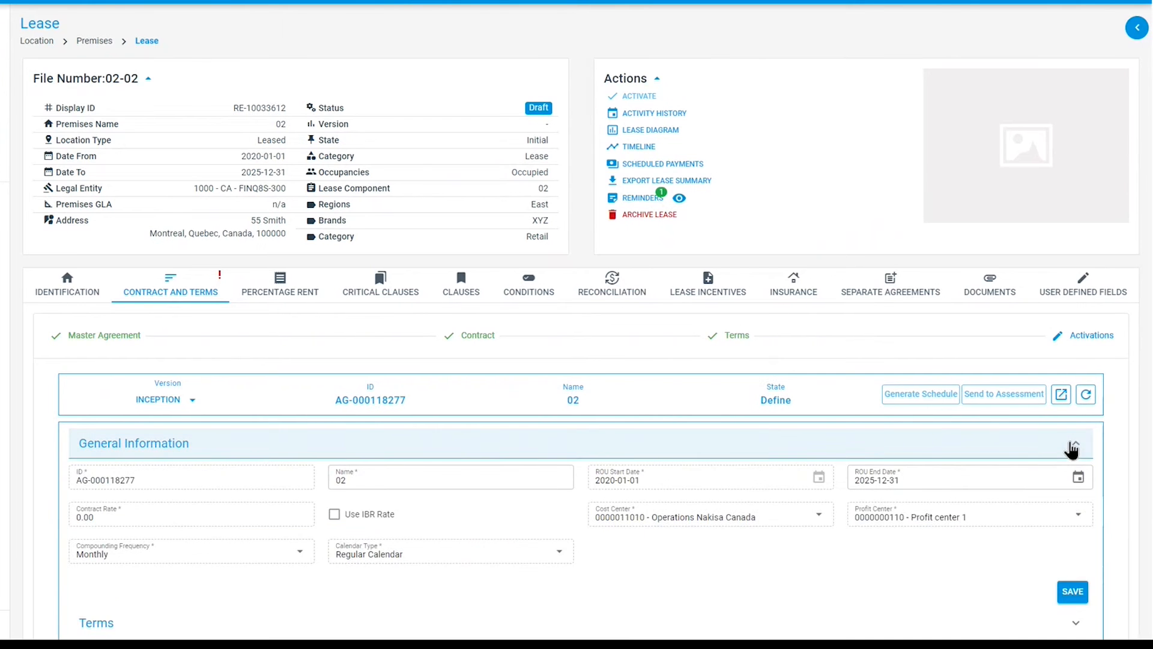
pyautogui.scroll(-1, 1074, 559)
pyautogui.click(1073, 533)
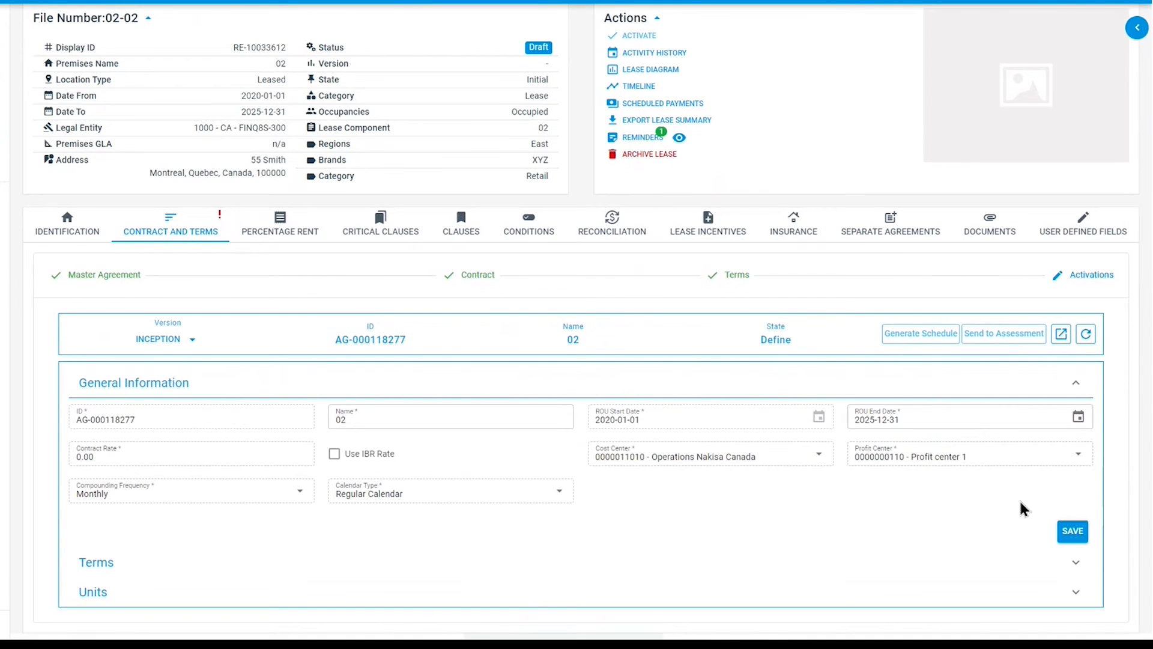
# - Expand the activation group's Terms and Units sections and mark the Base Rent term as exercised
pyautogui.click(1076, 563)
pyautogui.scroll(-2, 1030, 541)
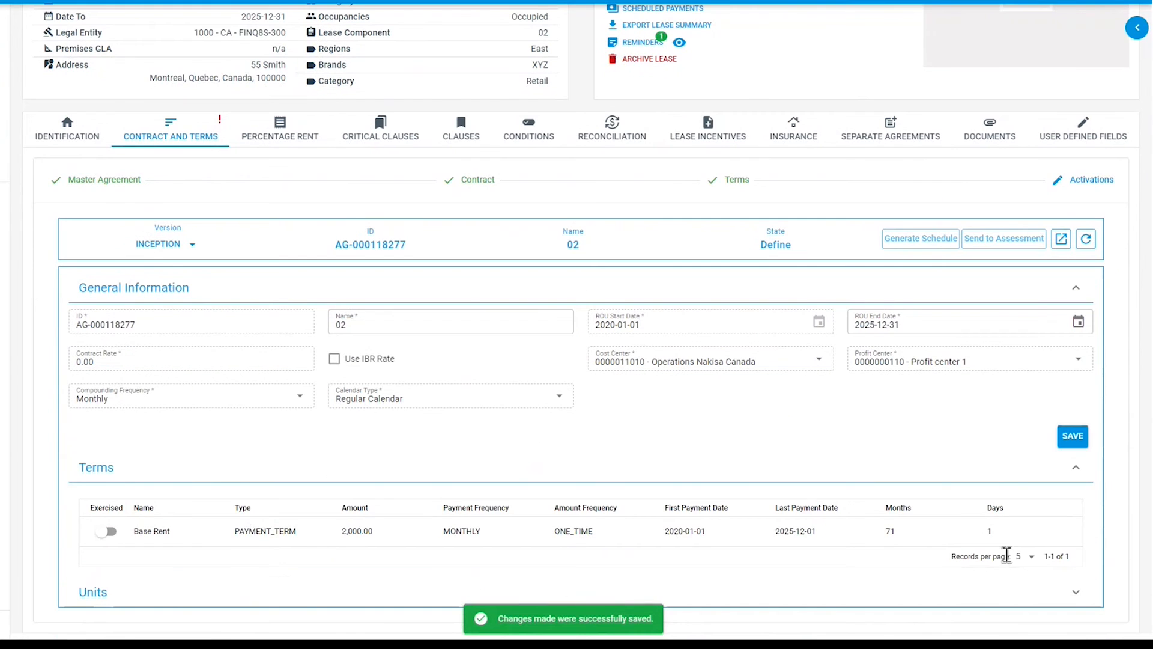
pyautogui.click(299, 597)
pyautogui.scroll(-2, 124, 489)
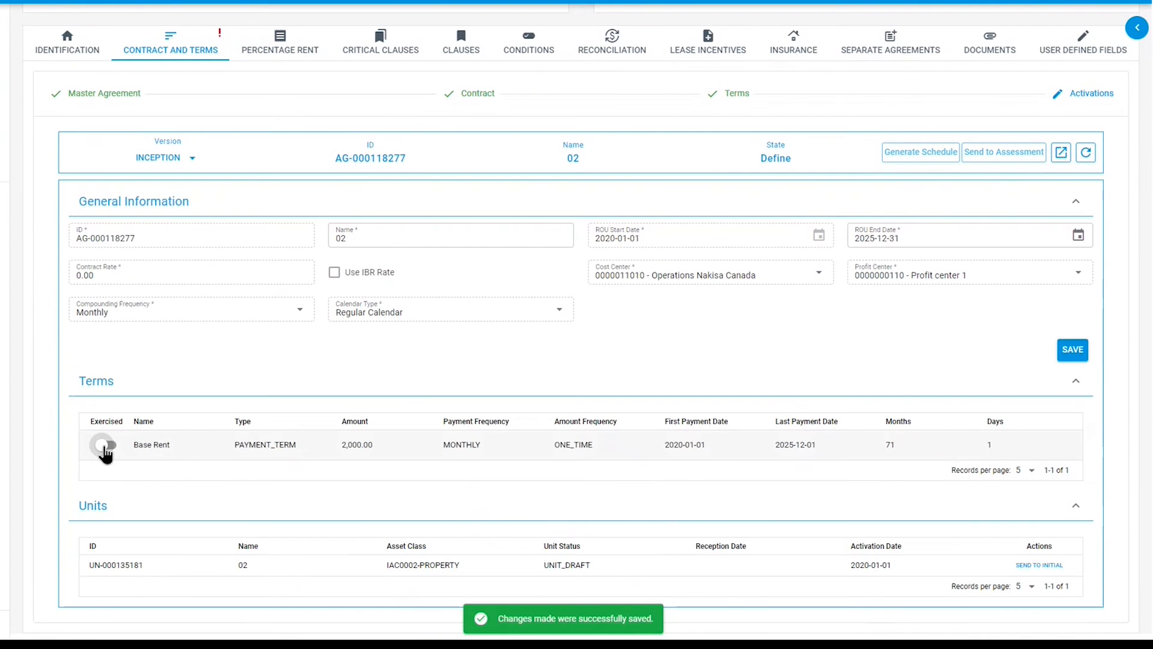
pyautogui.click(105, 447)
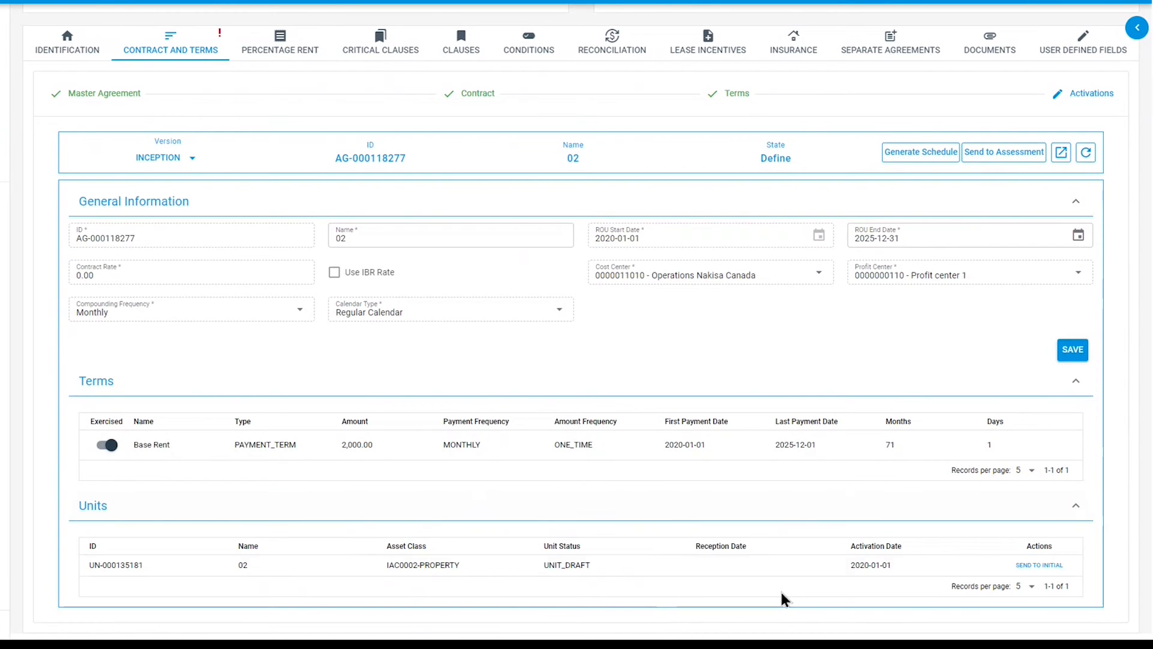
# - Send the 02 unit to initial status and mark it as received
pyautogui.click(1033, 568)
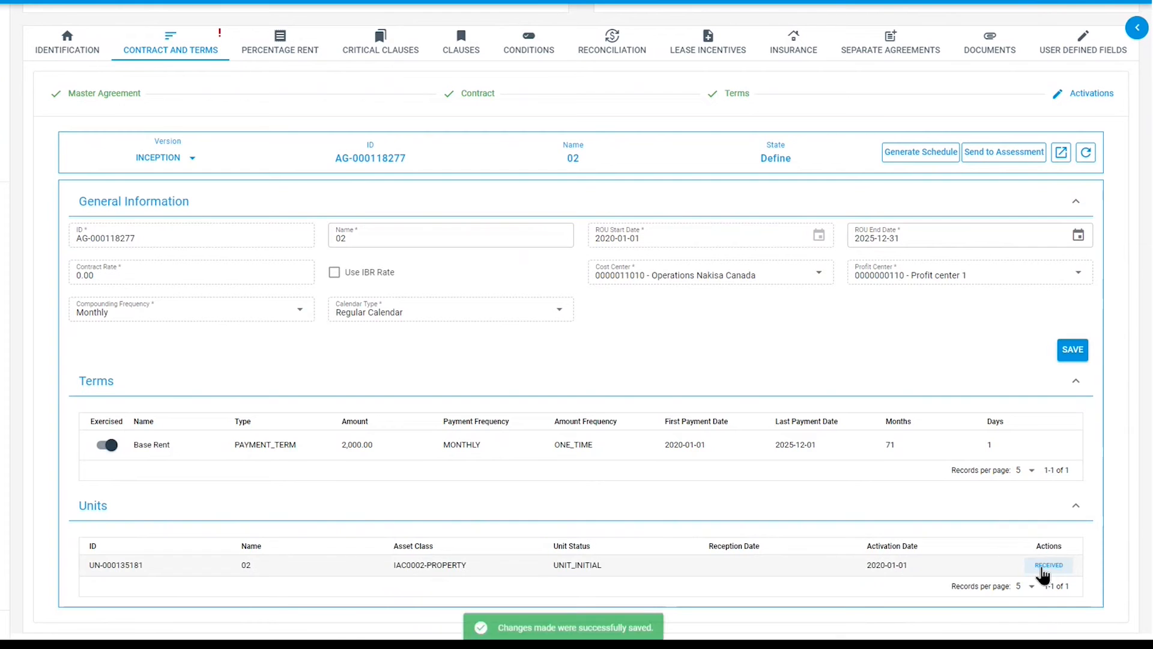
pyautogui.click(1042, 569)
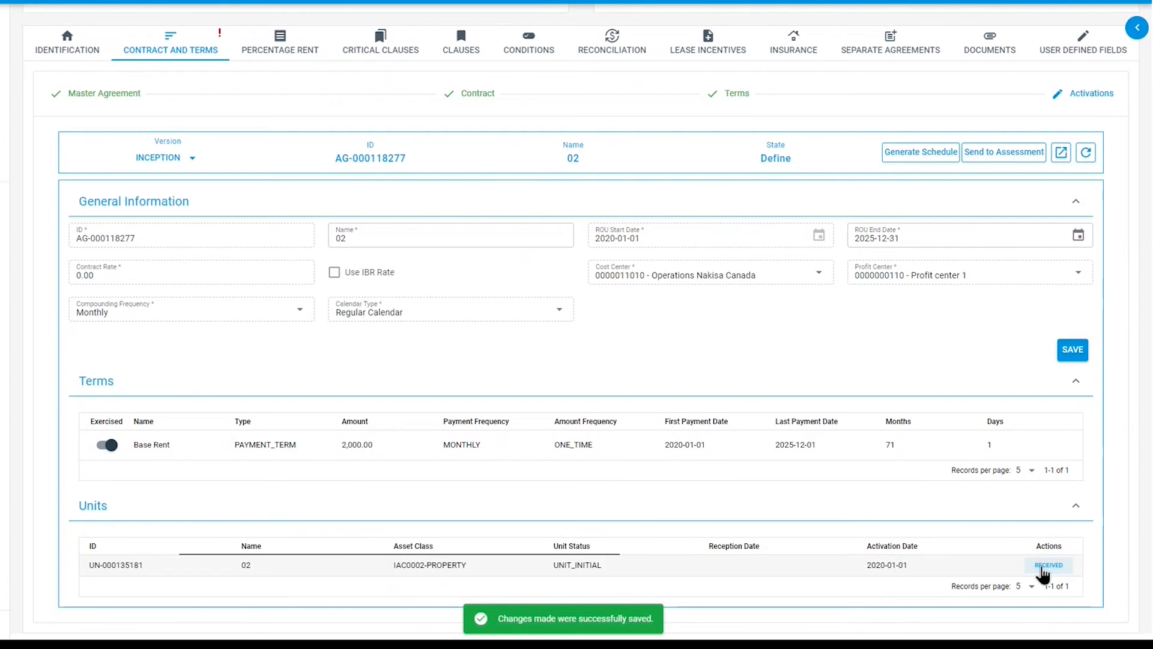
pyautogui.click(1043, 571)
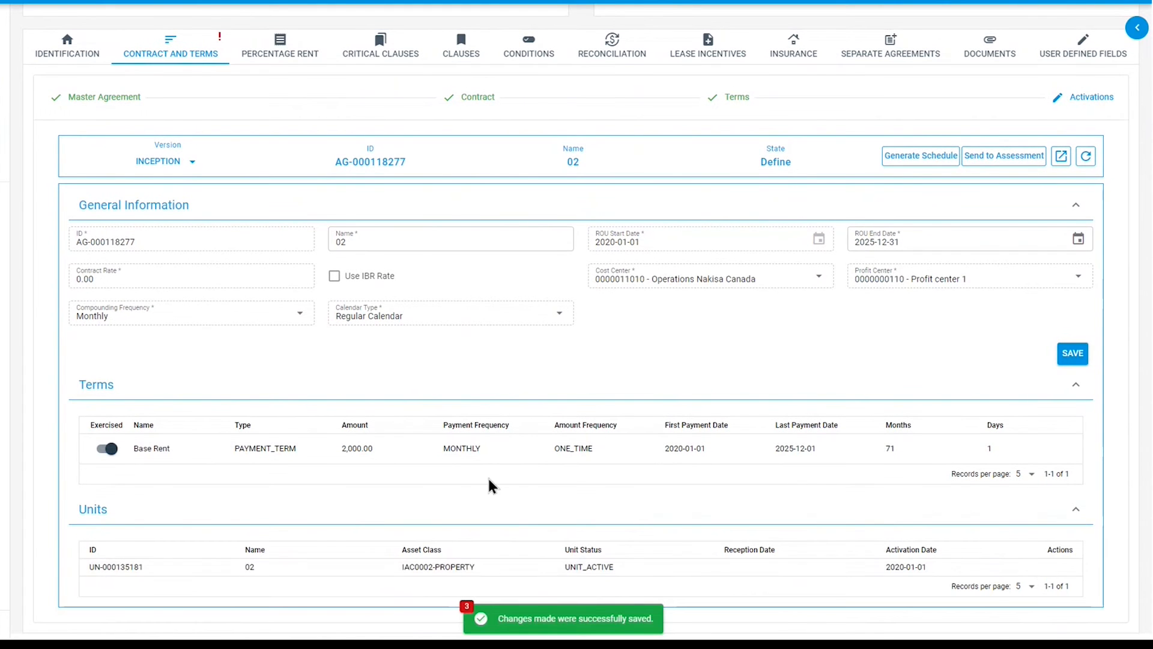
# - Send the activation group to assessment, approve it and confirm its classification
pyautogui.click(989, 160)
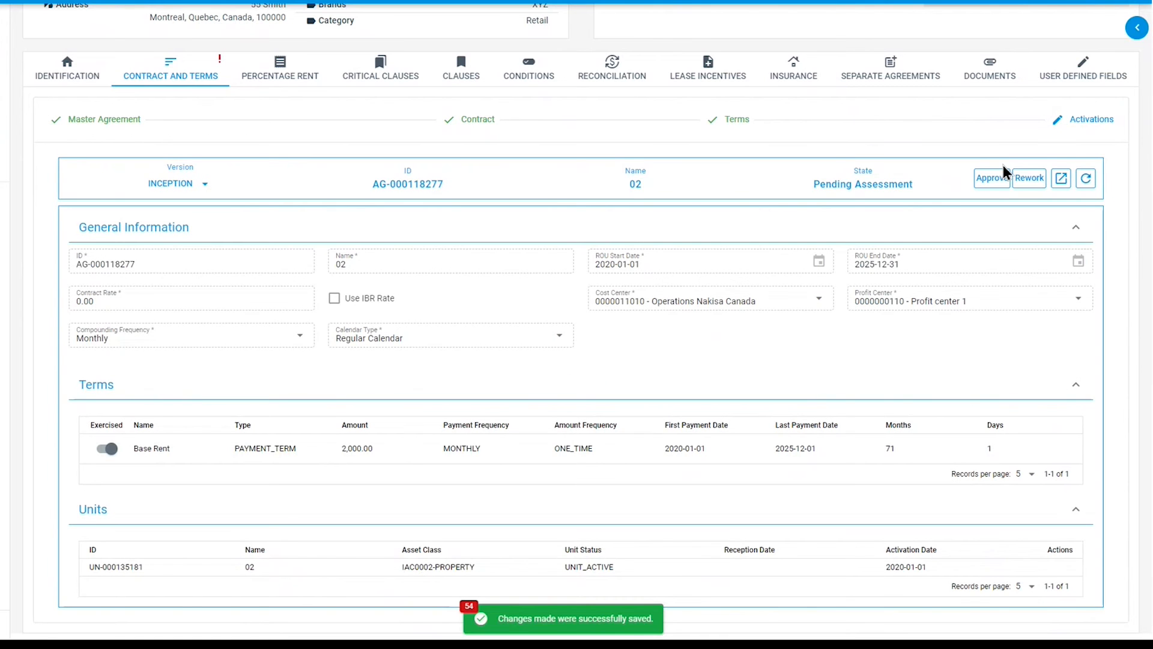
pyautogui.click(992, 179)
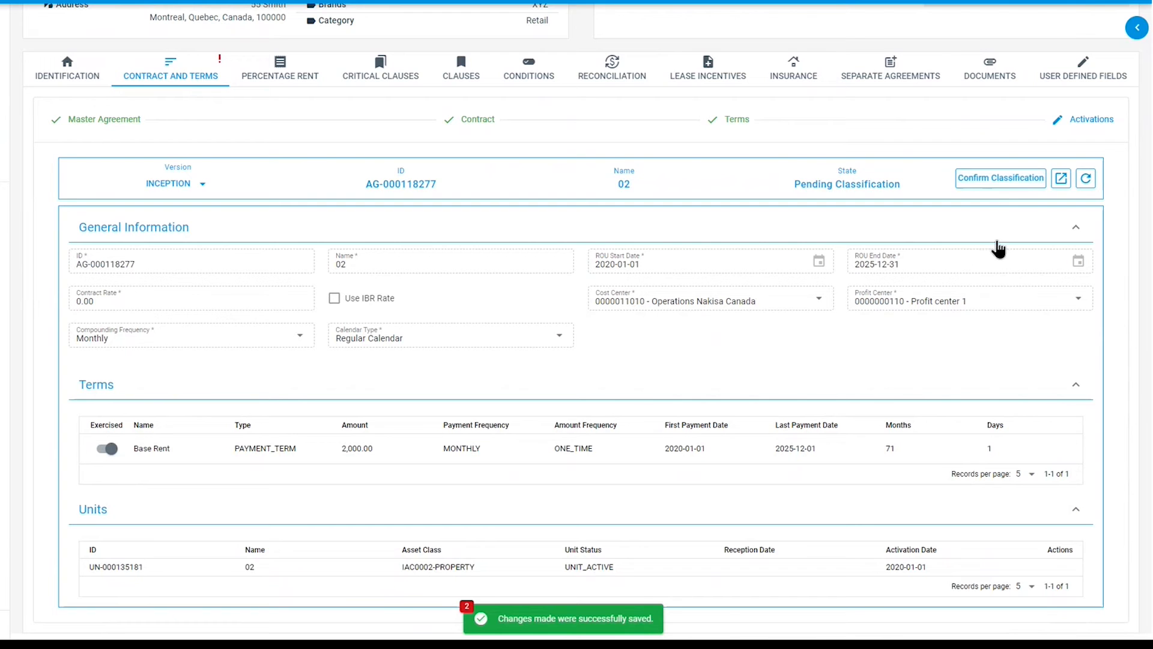
pyautogui.click(1000, 180)
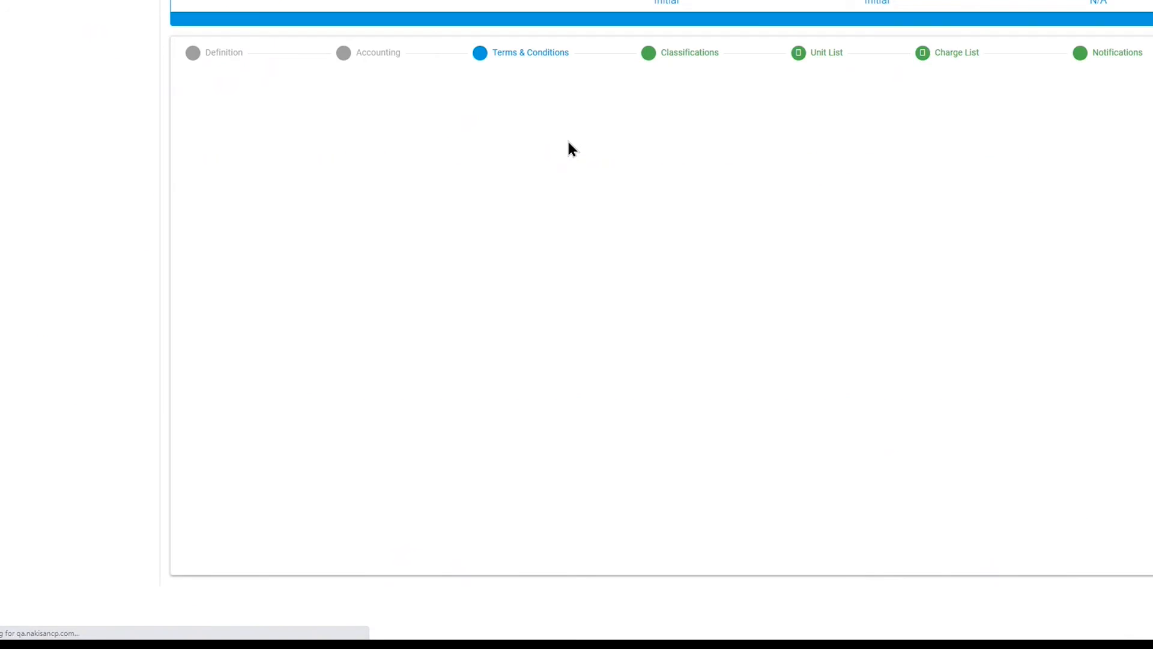
# - Try to activate the classified activation group from the lease page
pyautogui.click(671, 85)
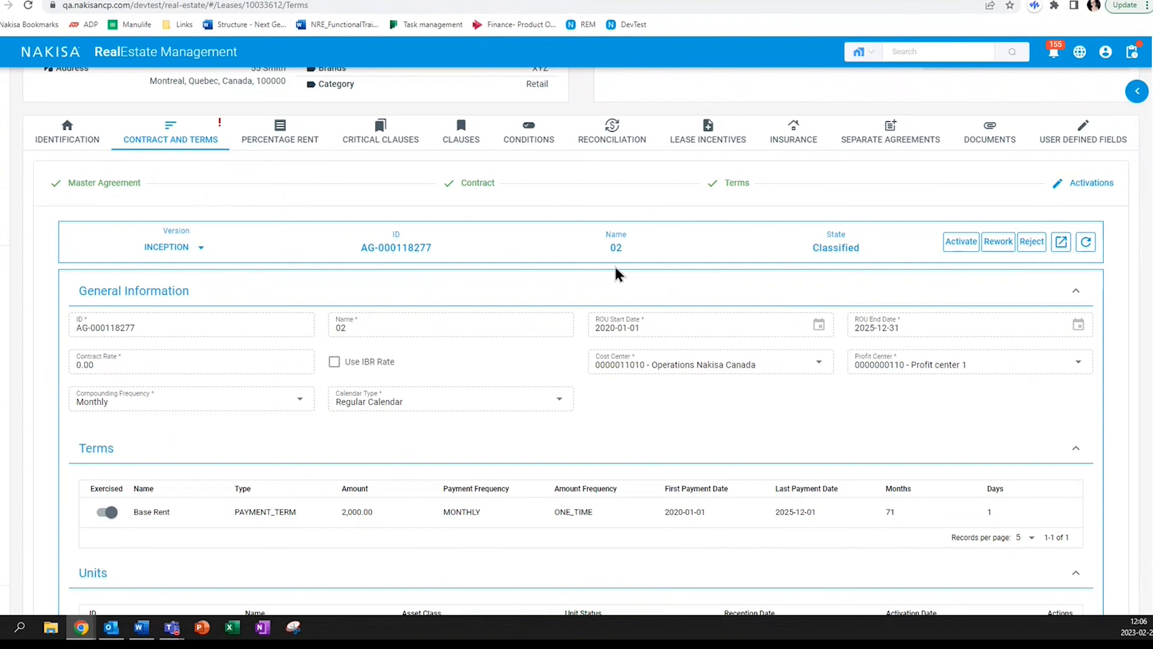
pyautogui.press('F11')
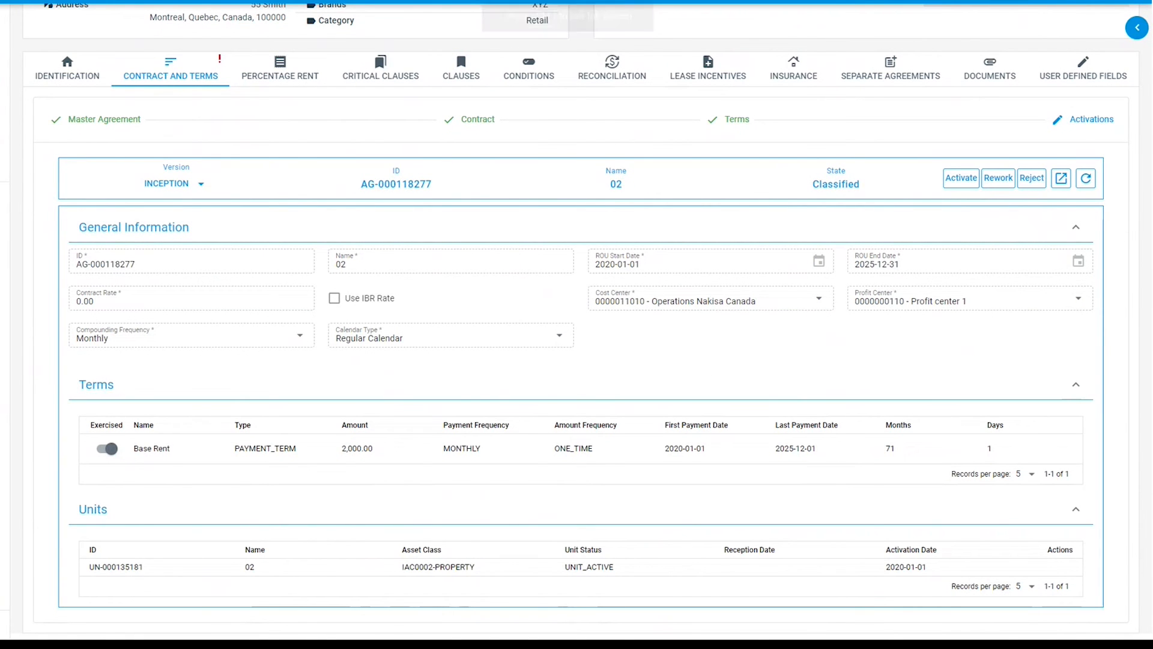
pyautogui.click(963, 183)
pyautogui.click(962, 179)
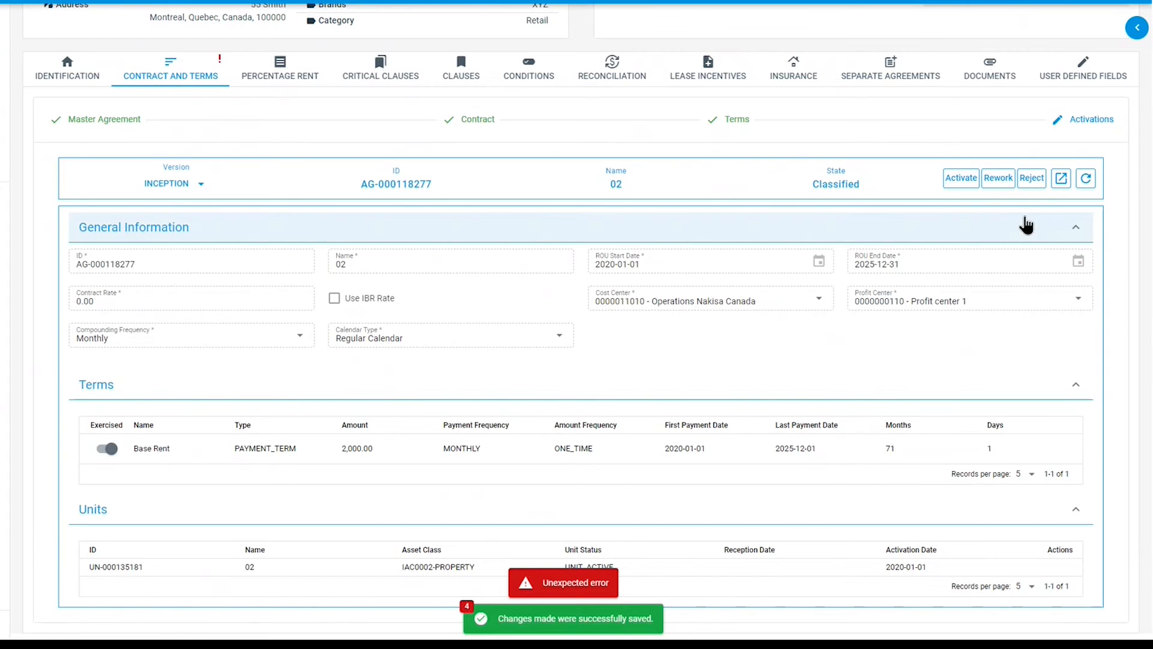
# - Open the activation group in its own page, activate it there and close that tab
pyautogui.click(1063, 187)
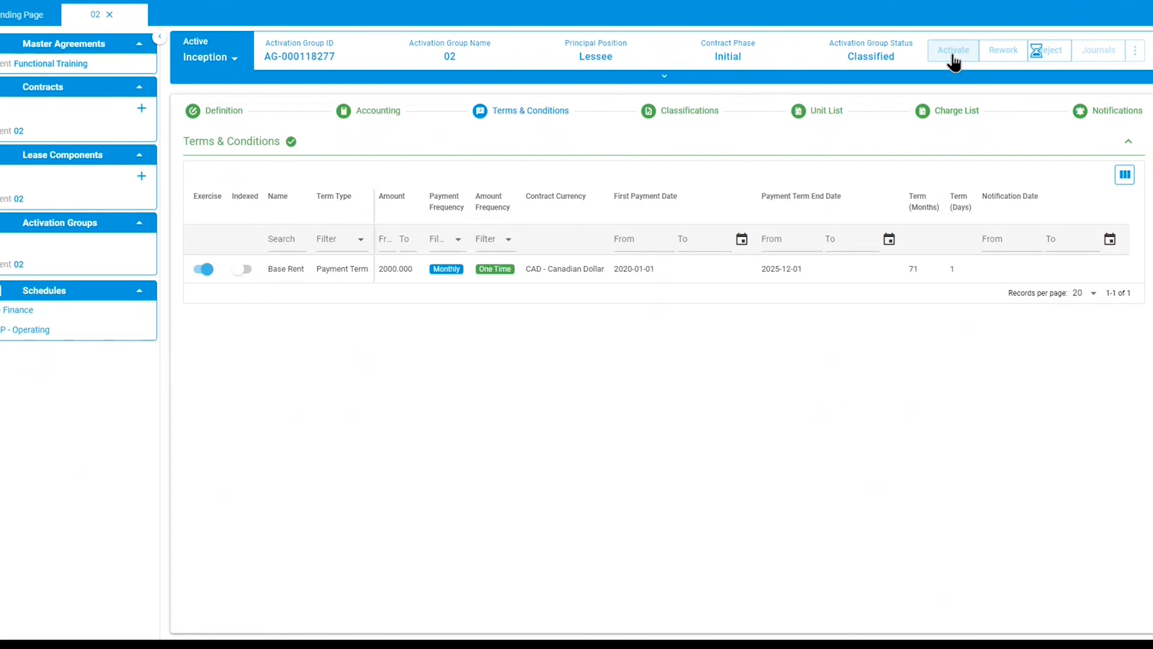
pyautogui.click(954, 60)
pyautogui.click(647, 358)
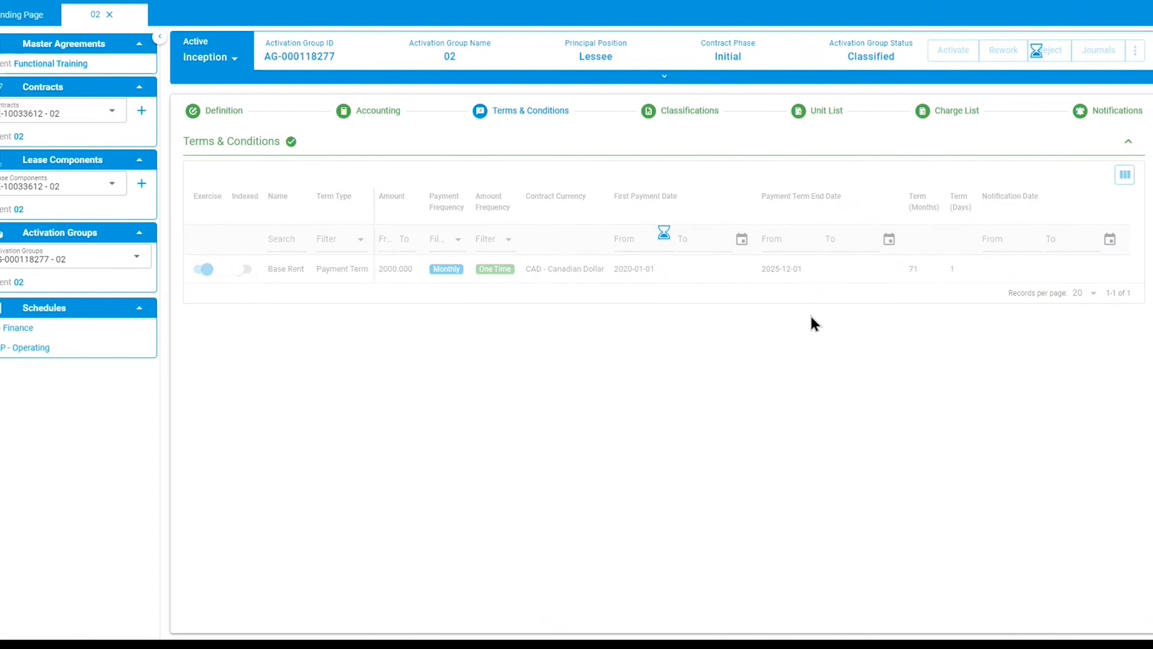
pyautogui.moveTo(568, 17)
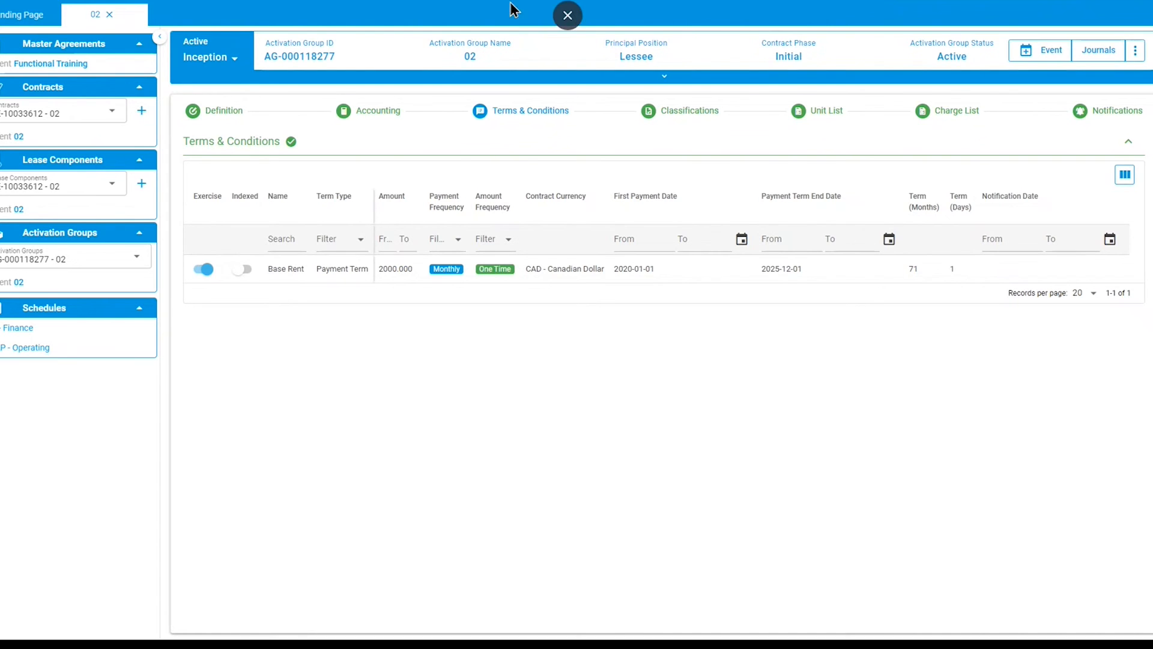
pyautogui.click(568, 15)
pyautogui.hotkey('ctrl', 'w')
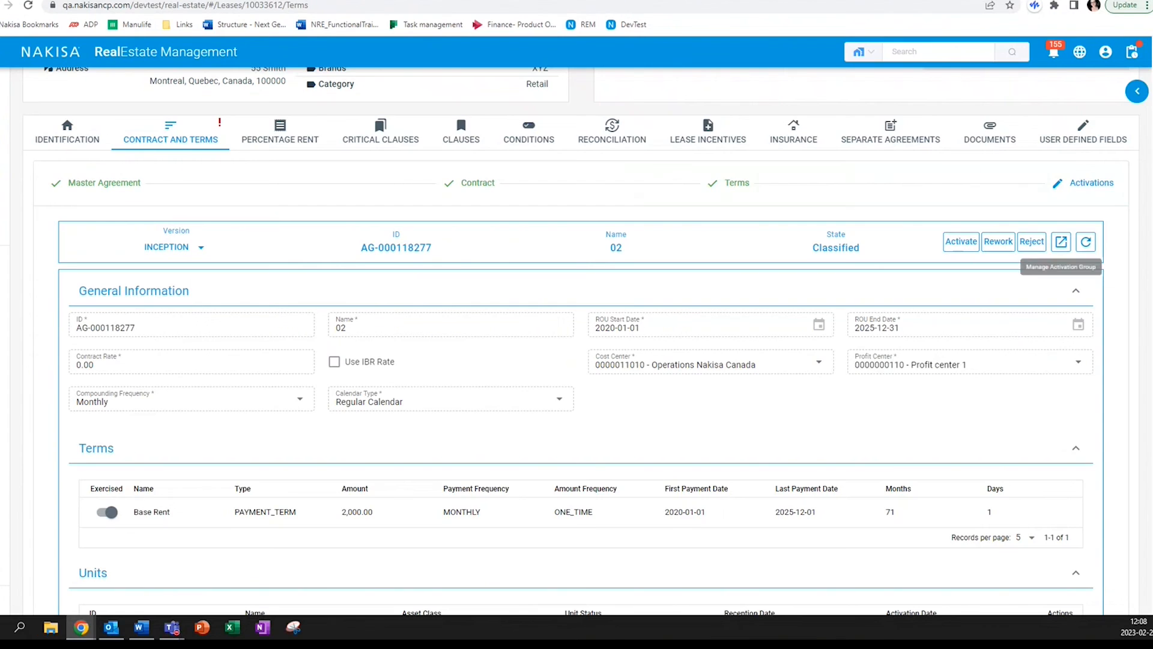
pyautogui.press('F11')
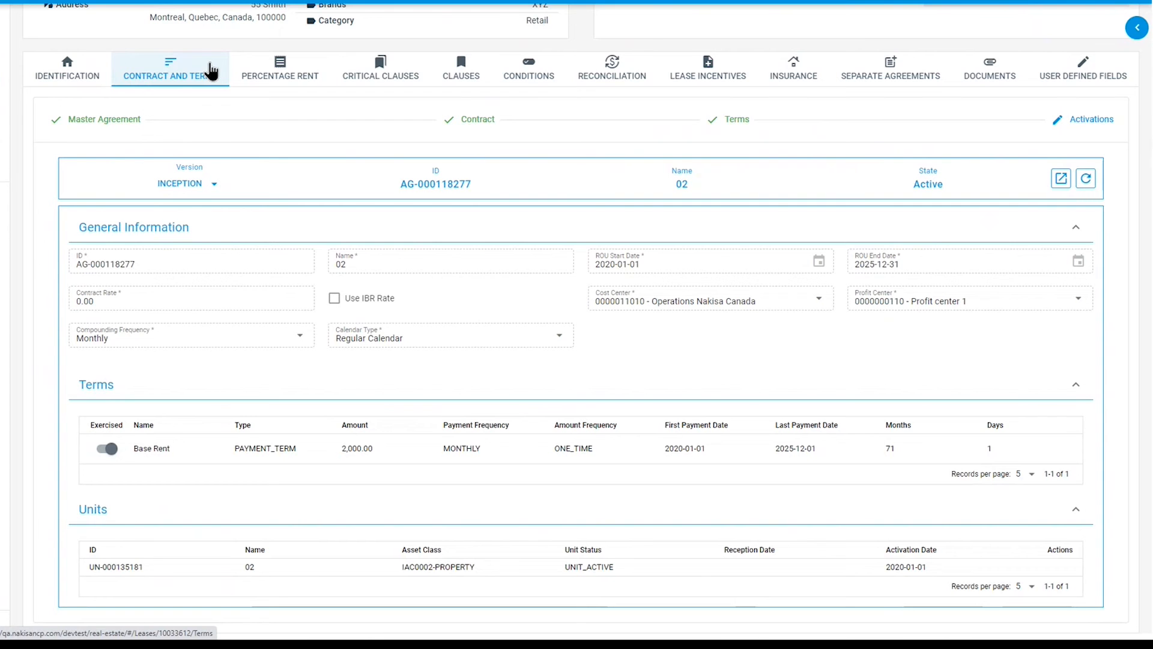
# - Add a critical clause type Option to Terminate to the lease
pyautogui.scroll(3, 210, 71)
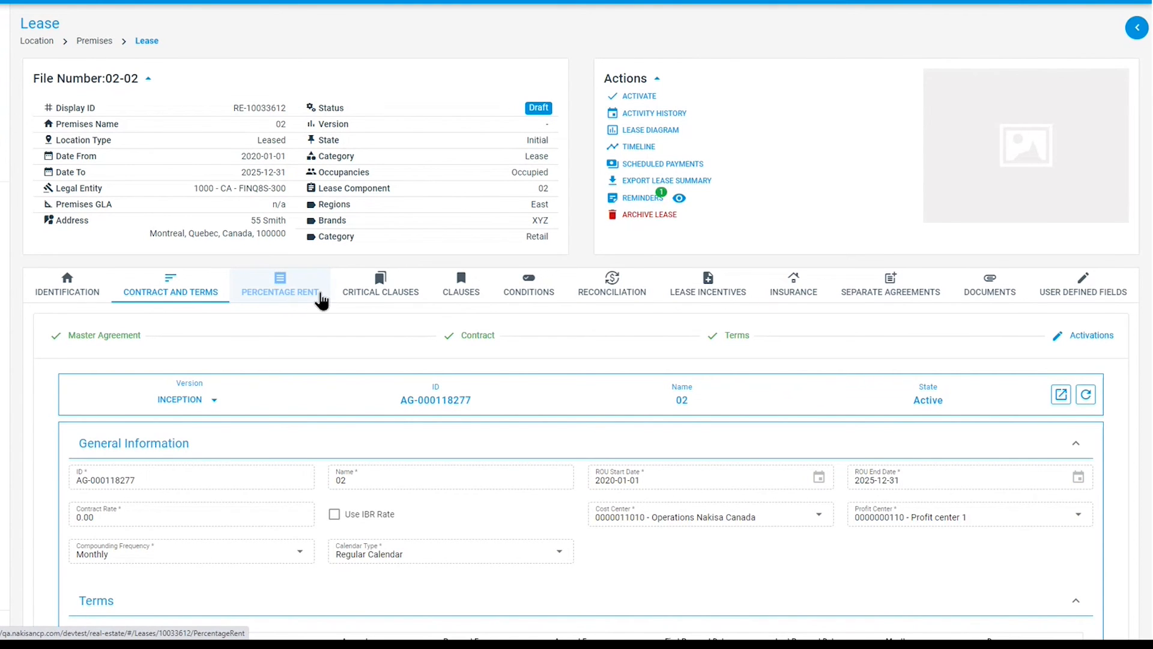
pyautogui.click(364, 299)
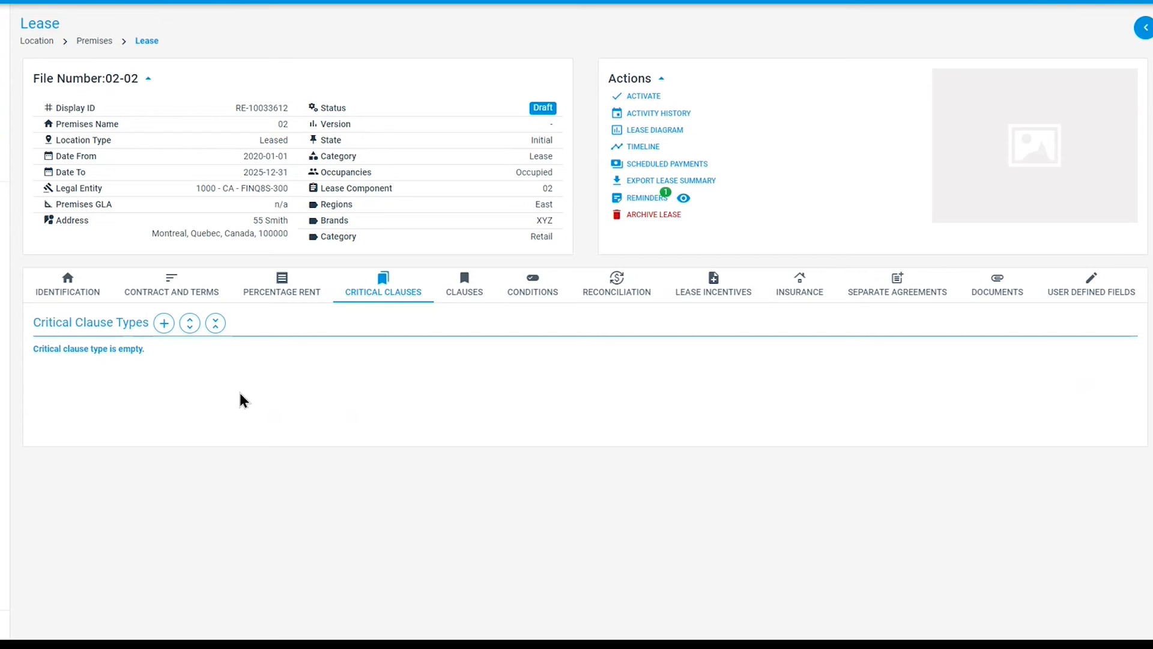
pyautogui.click(163, 325)
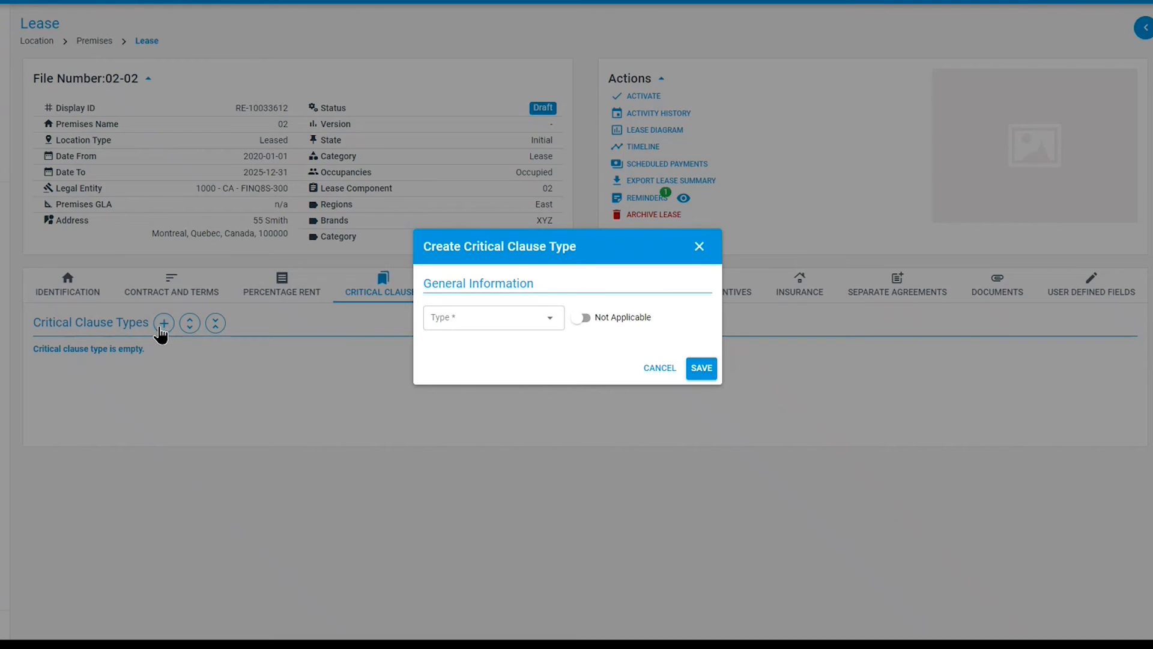
pyautogui.click(506, 328)
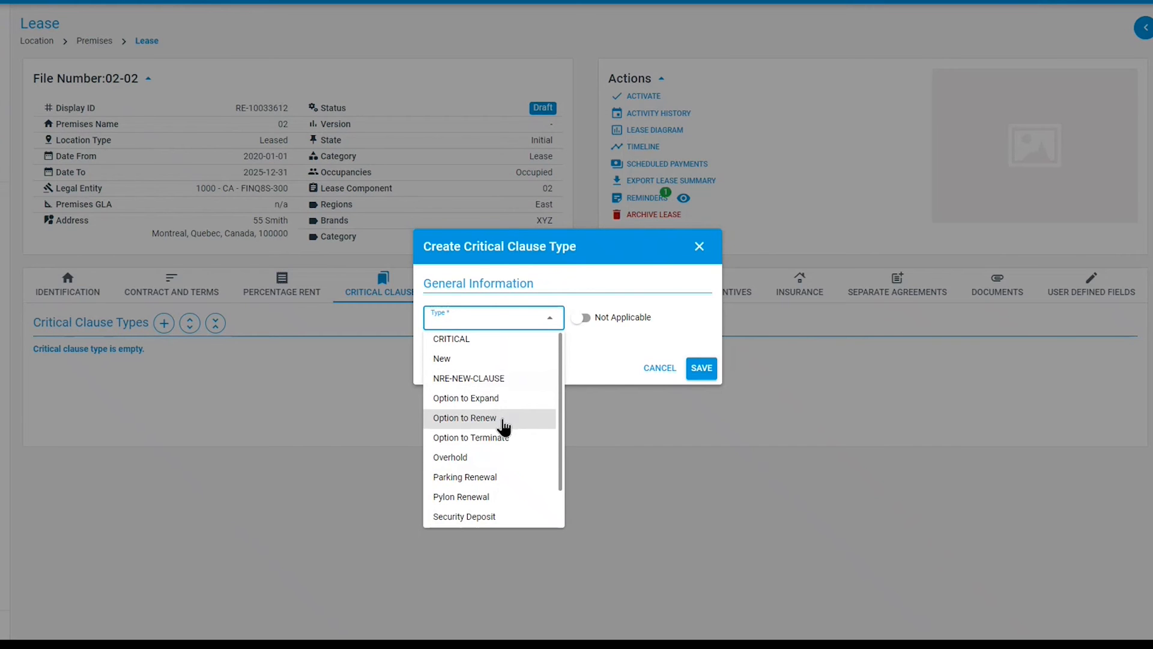
pyautogui.click(484, 439)
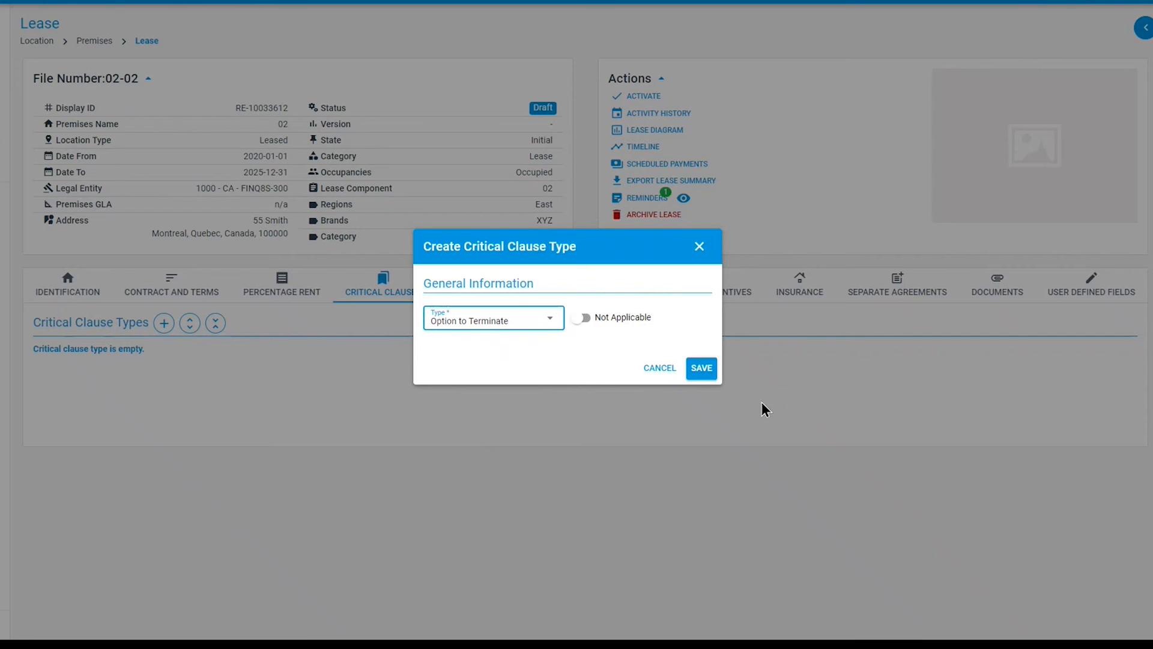
pyautogui.click(703, 369)
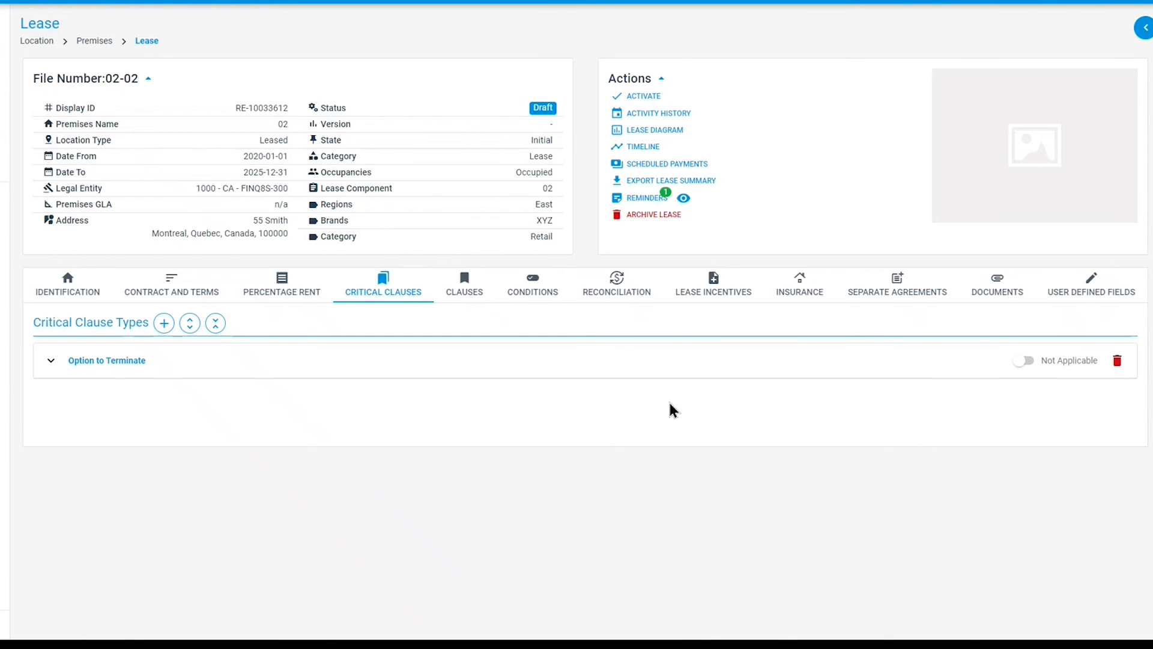
# - Expand Option to Terminate and review the fields of a new critical clause form without saving it
pyautogui.click(52, 362)
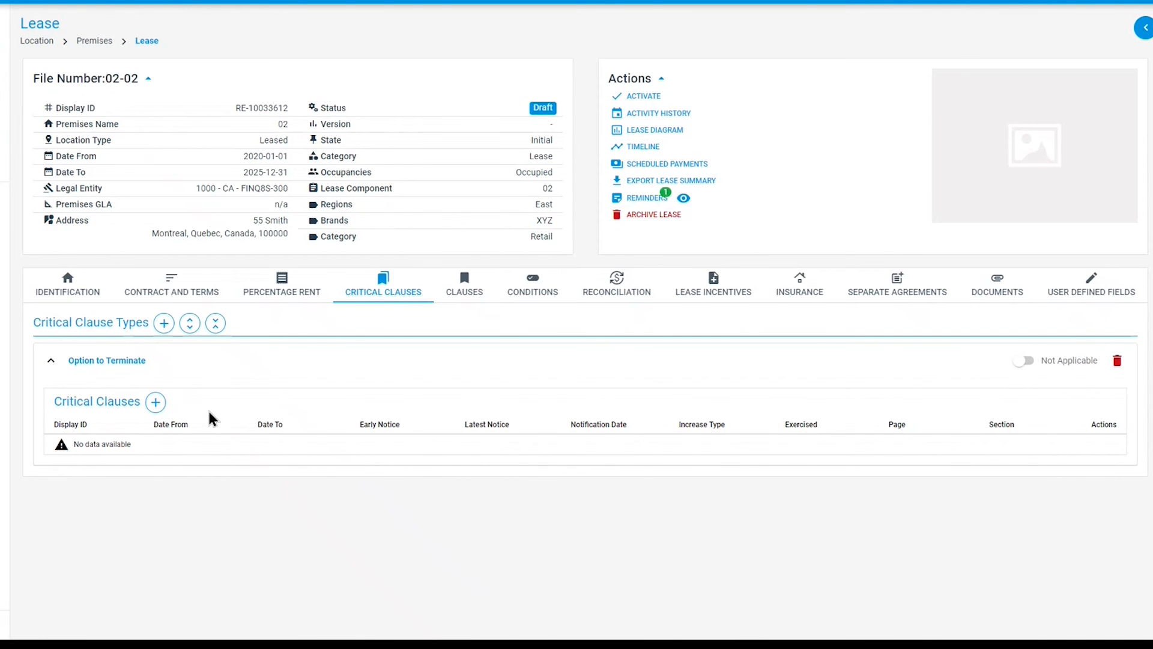
pyautogui.click(155, 402)
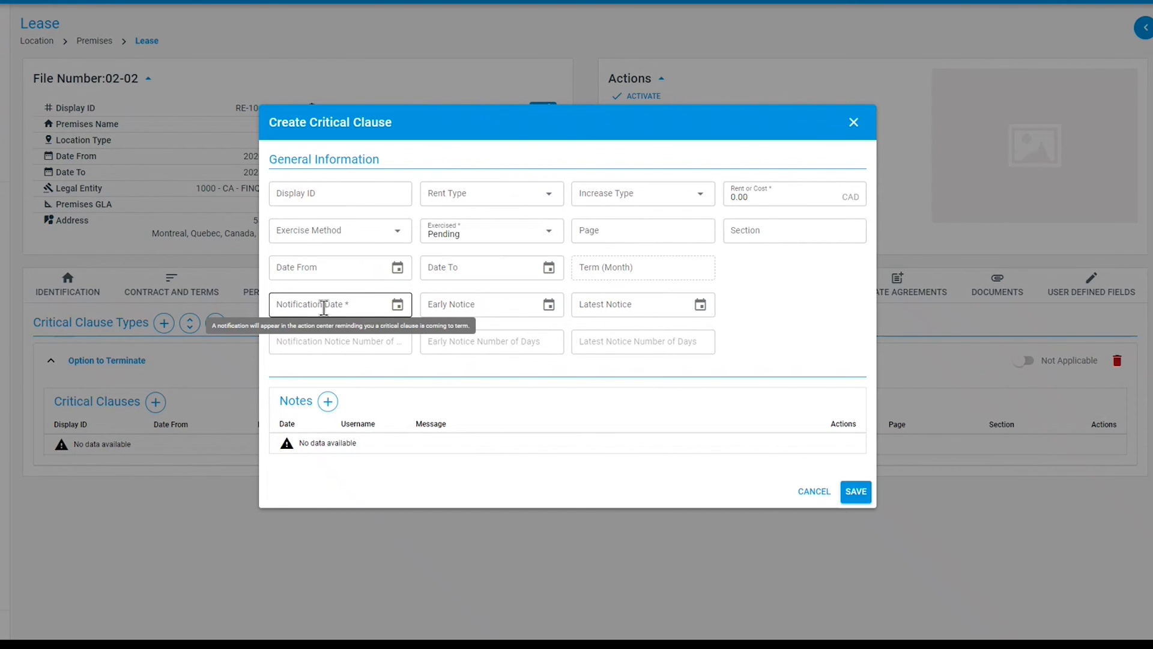
pyautogui.moveTo(642, 306)
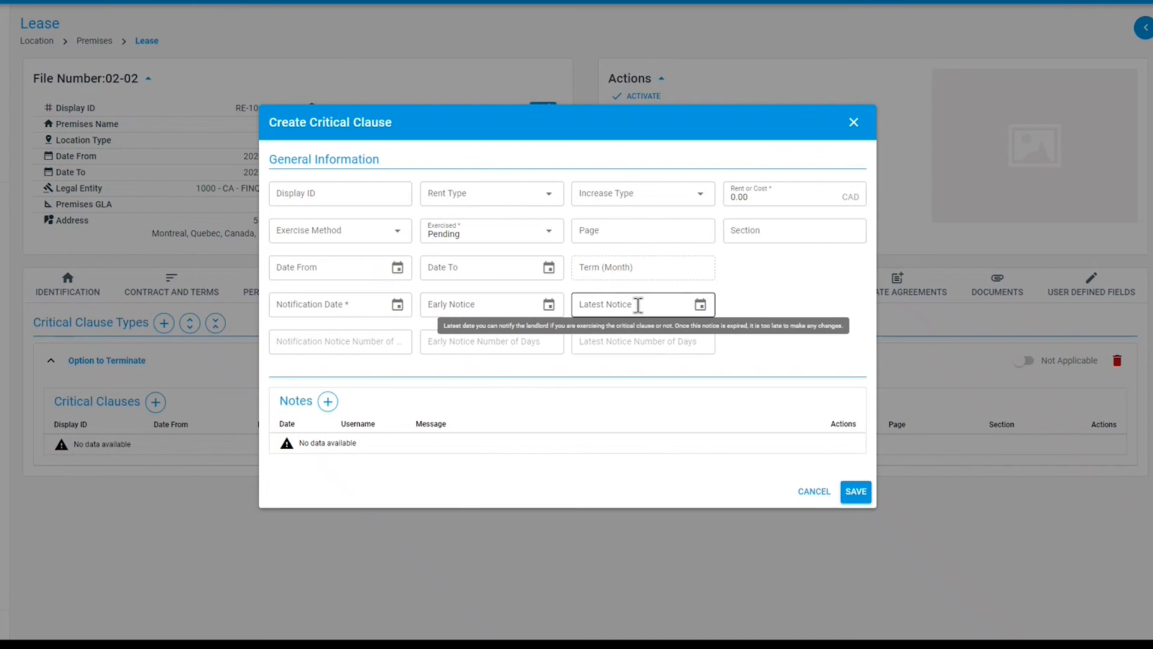
pyautogui.moveTo(320, 308)
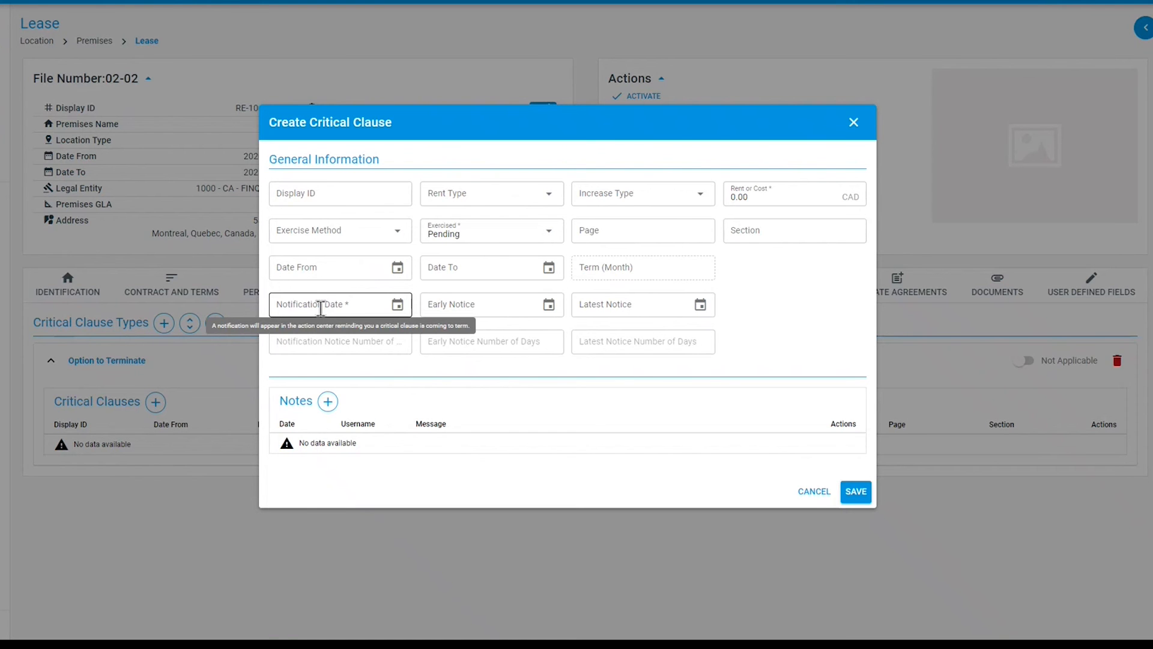
pyautogui.click(854, 123)
# - Open the Action Center panel
pyautogui.click(1145, 27)
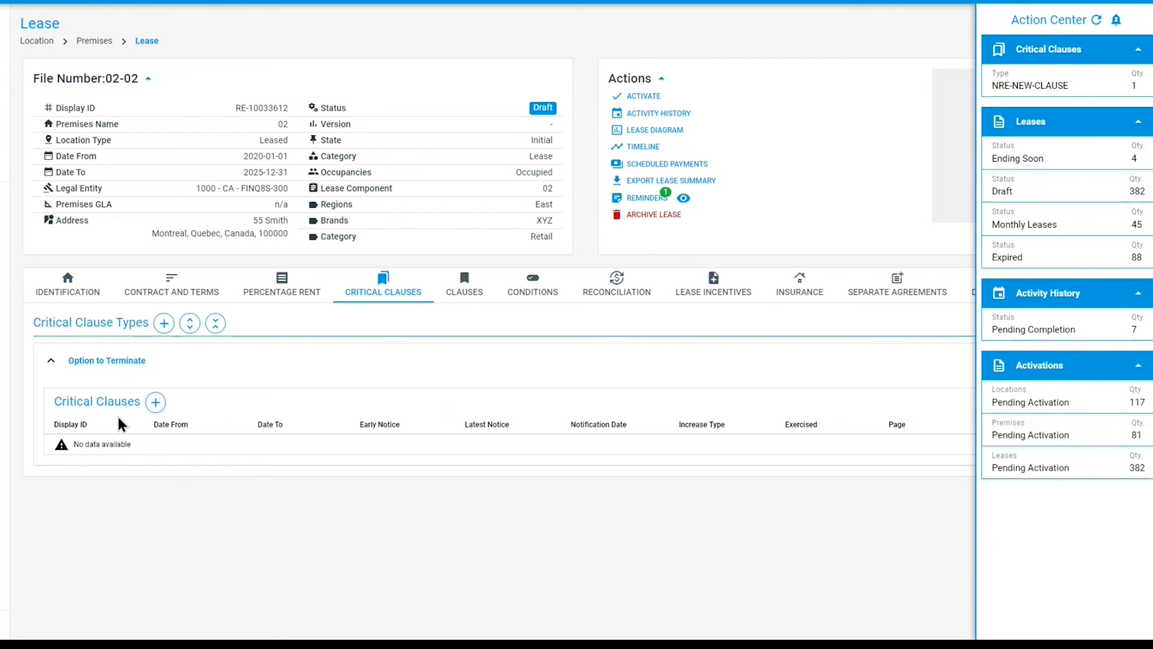
# - Create a new critical clause under Option to Terminate with a notification date of 2023-01-31
pyautogui.click(156, 402)
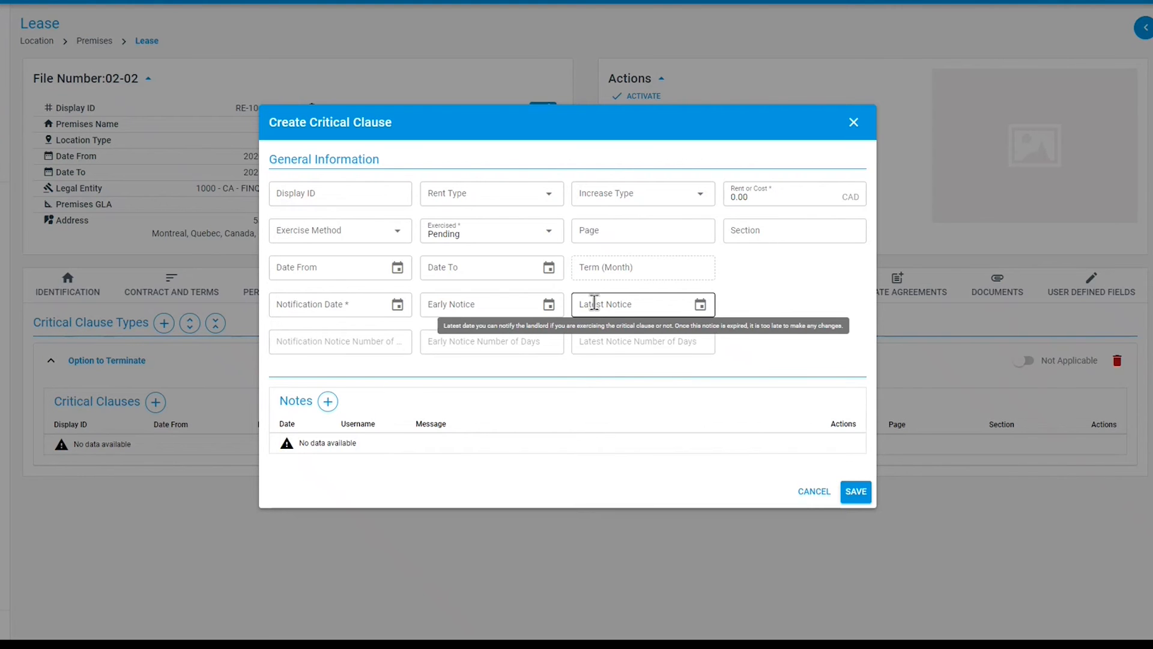
pyautogui.click(397, 304)
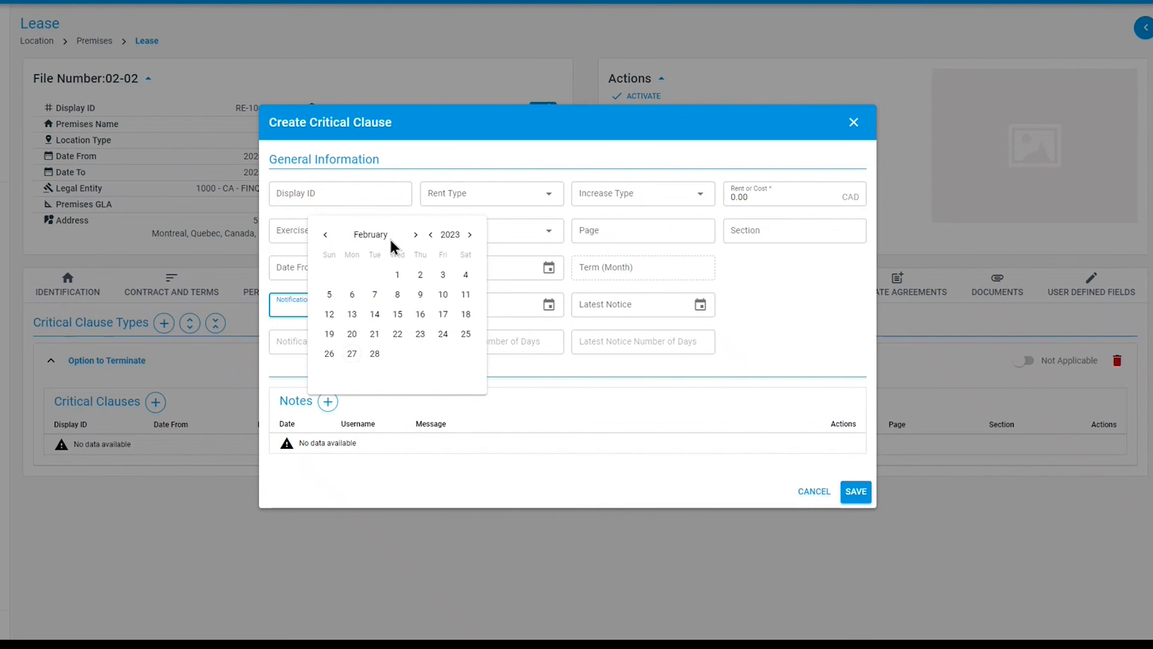
pyautogui.click(325, 235)
pyautogui.click(374, 354)
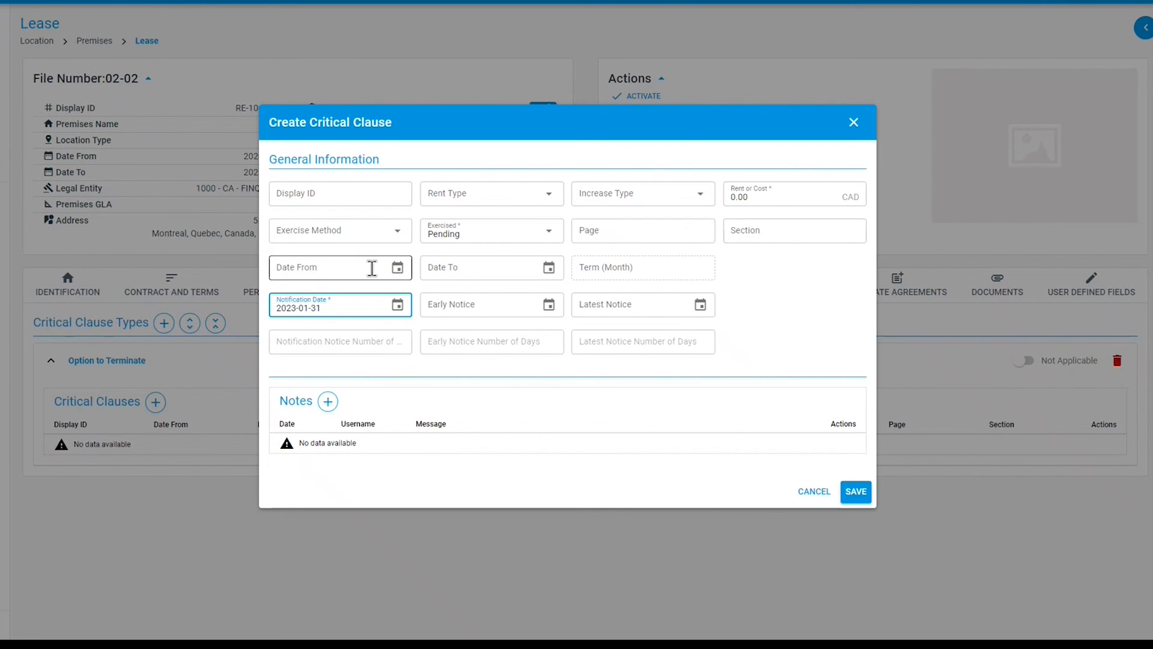
# - Add the note "test" to the critical clause and save the clause
pyautogui.click(327, 401)
pyautogui.click(327, 469)
pyautogui.write('test')
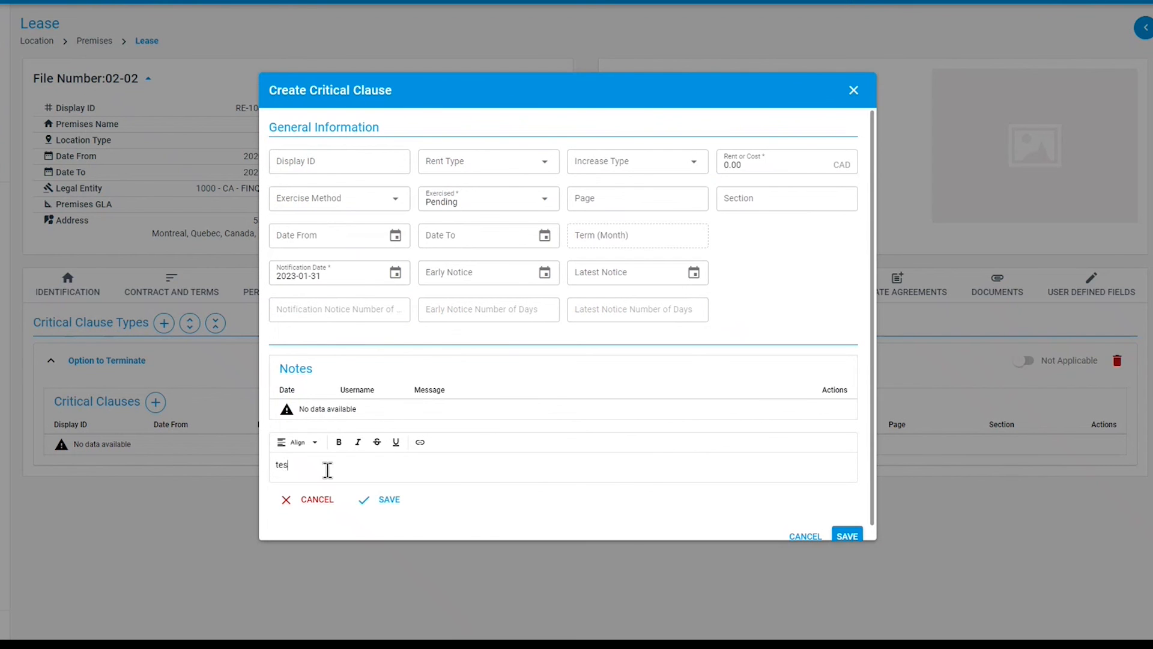
pyautogui.click(379, 501)
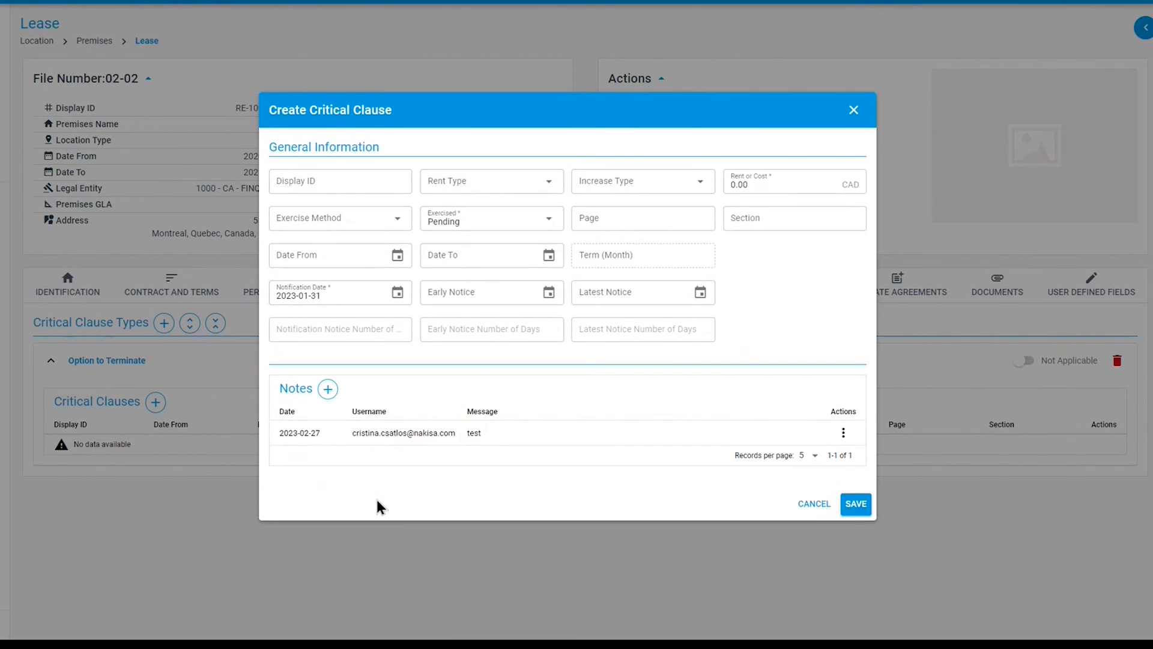
pyautogui.click(855, 510)
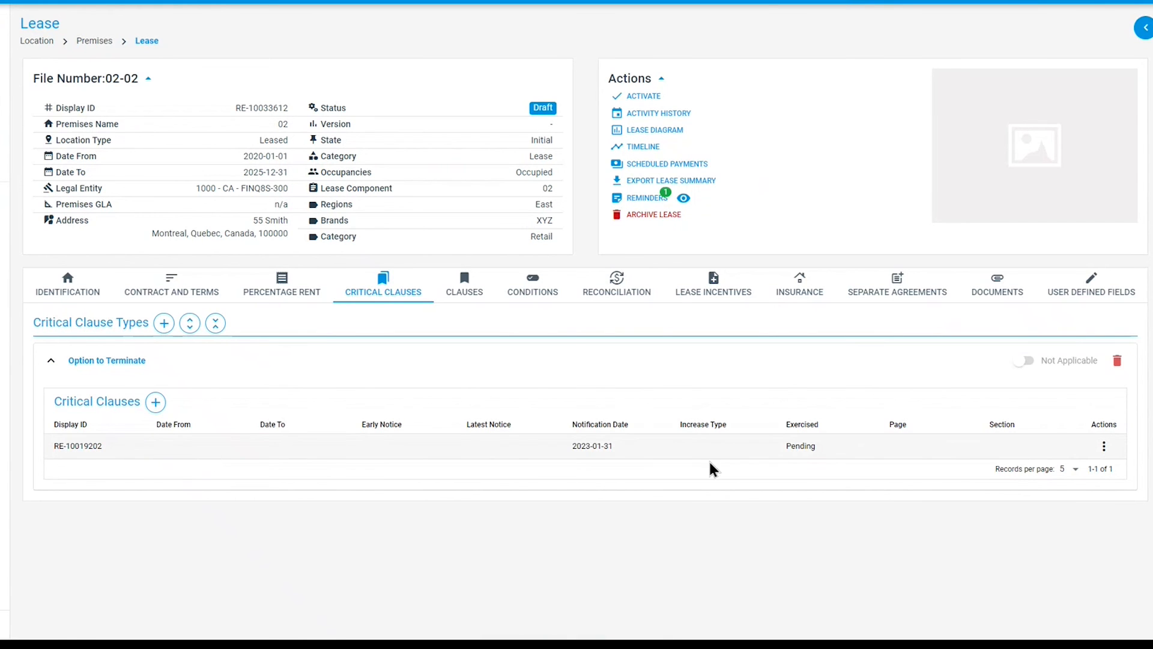
# - Add the clause type Exclusivity Clause to the lease's clauses
pyautogui.click(1105, 452)
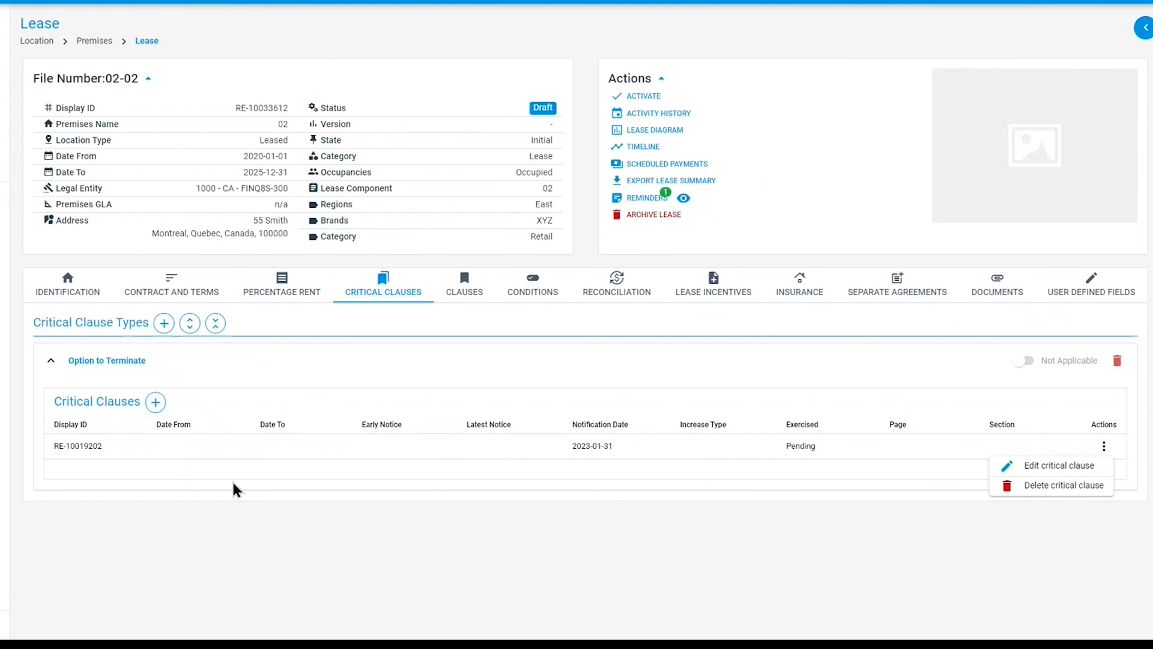
pyautogui.click(468, 295)
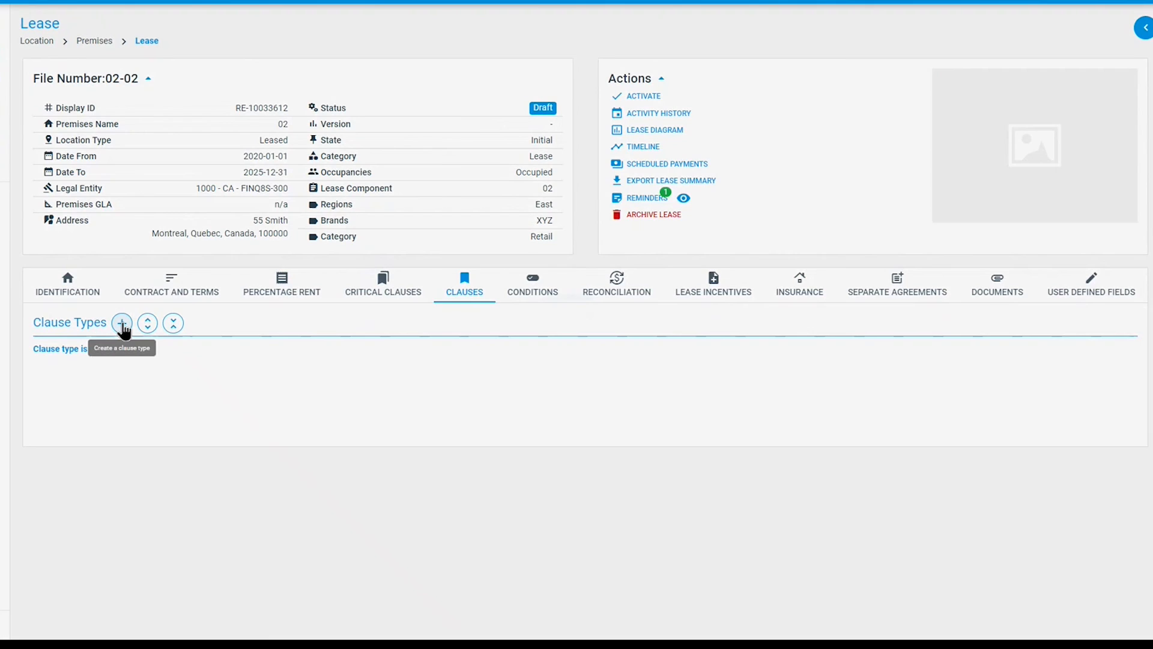
pyautogui.click(122, 323)
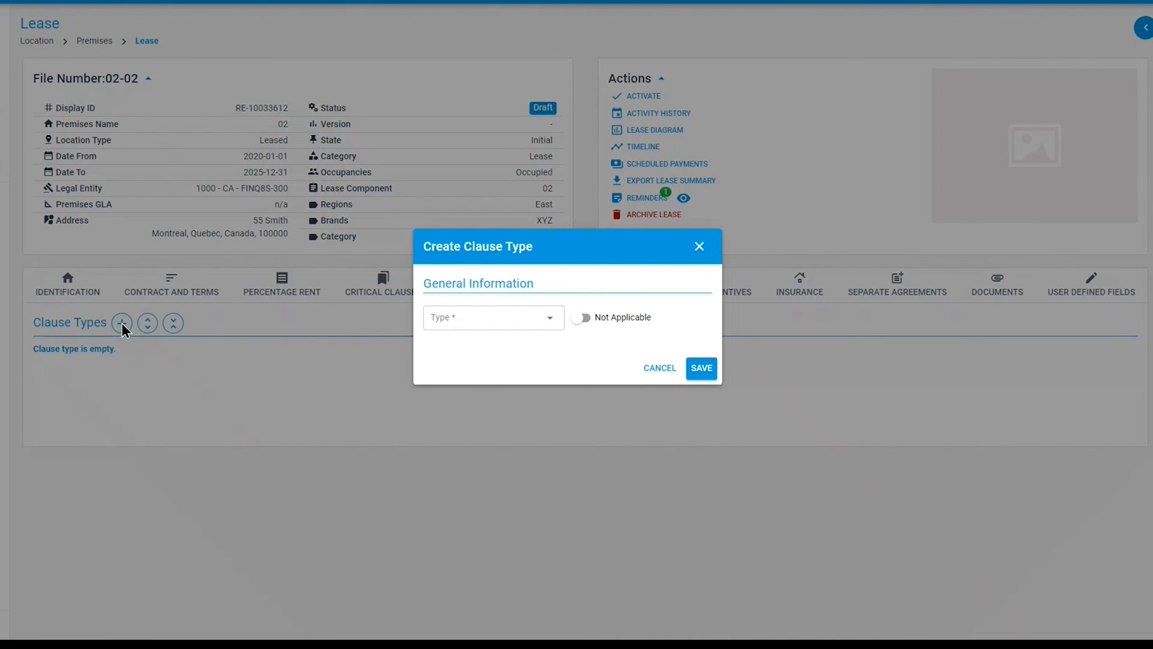
pyautogui.click(528, 319)
pyautogui.click(508, 361)
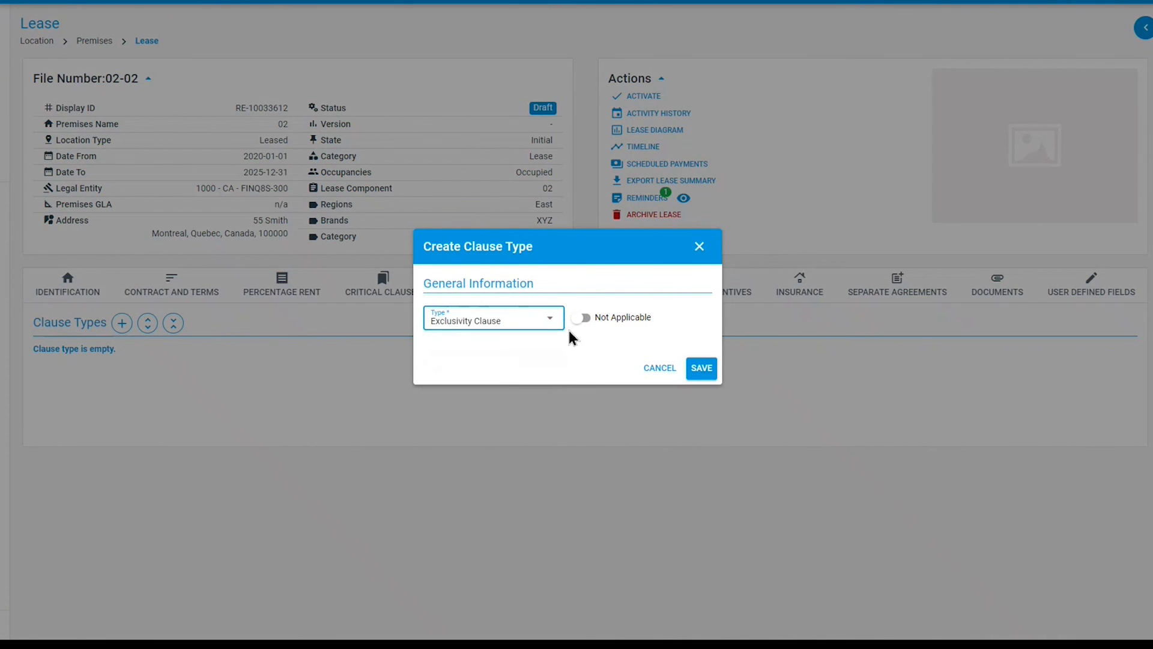
pyautogui.click(583, 325)
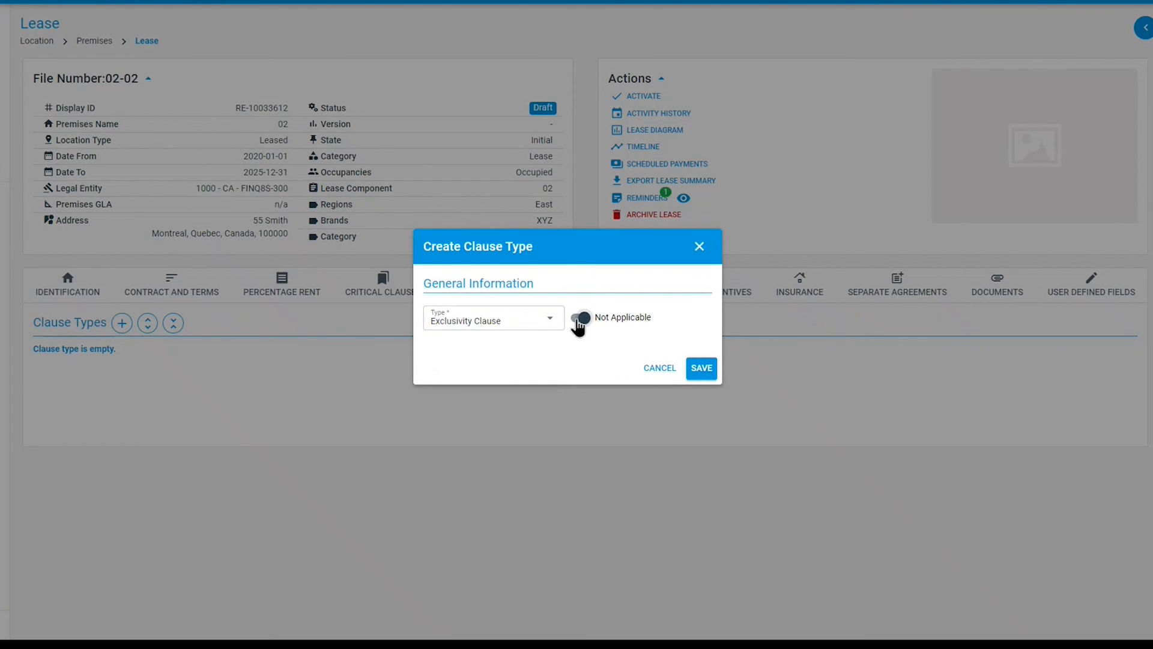
pyautogui.click(581, 319)
pyautogui.click(701, 368)
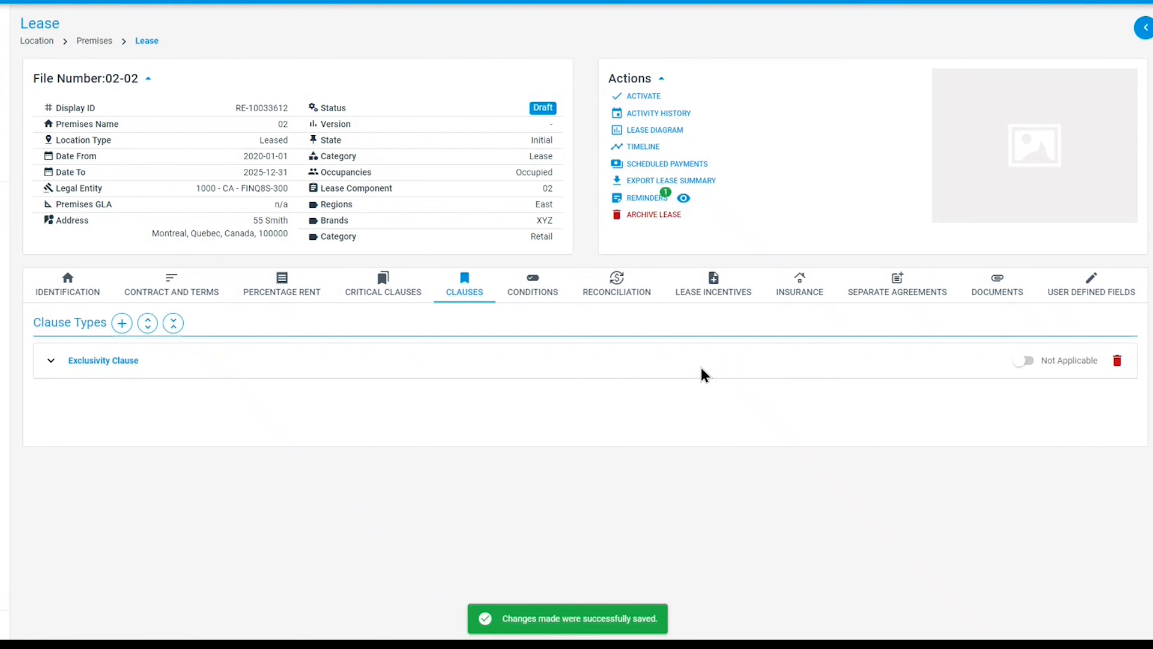
# - Add a clause under Exclusivity Clause with page 60 and section 2
pyautogui.click(53, 362)
pyautogui.click(113, 404)
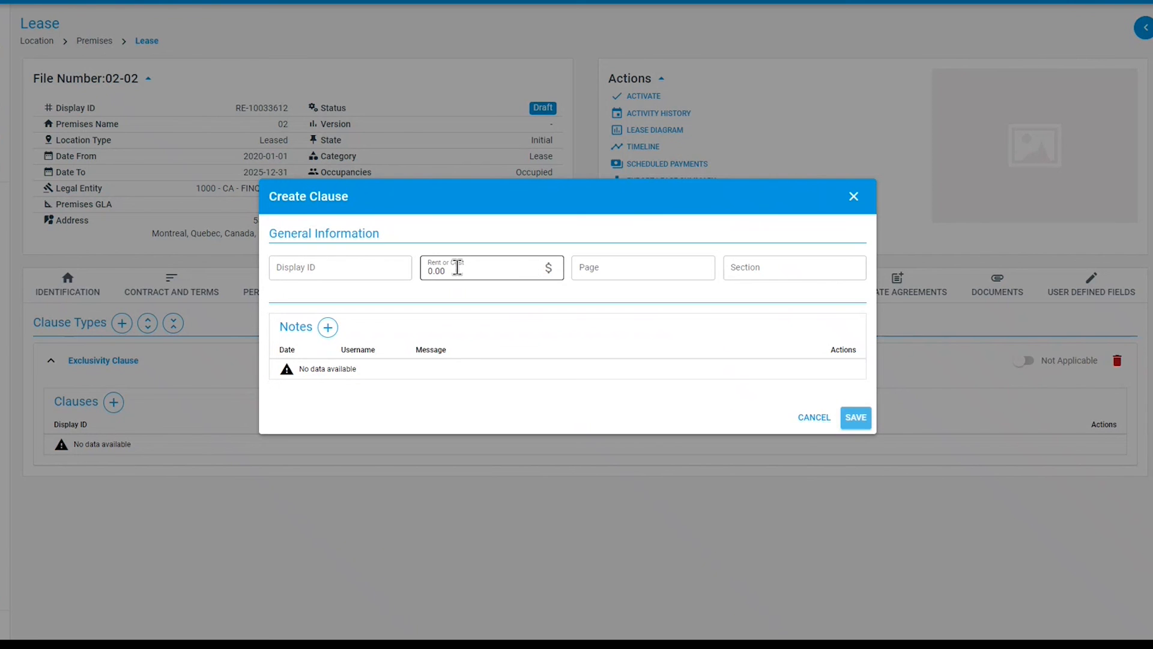
pyautogui.click(639, 267)
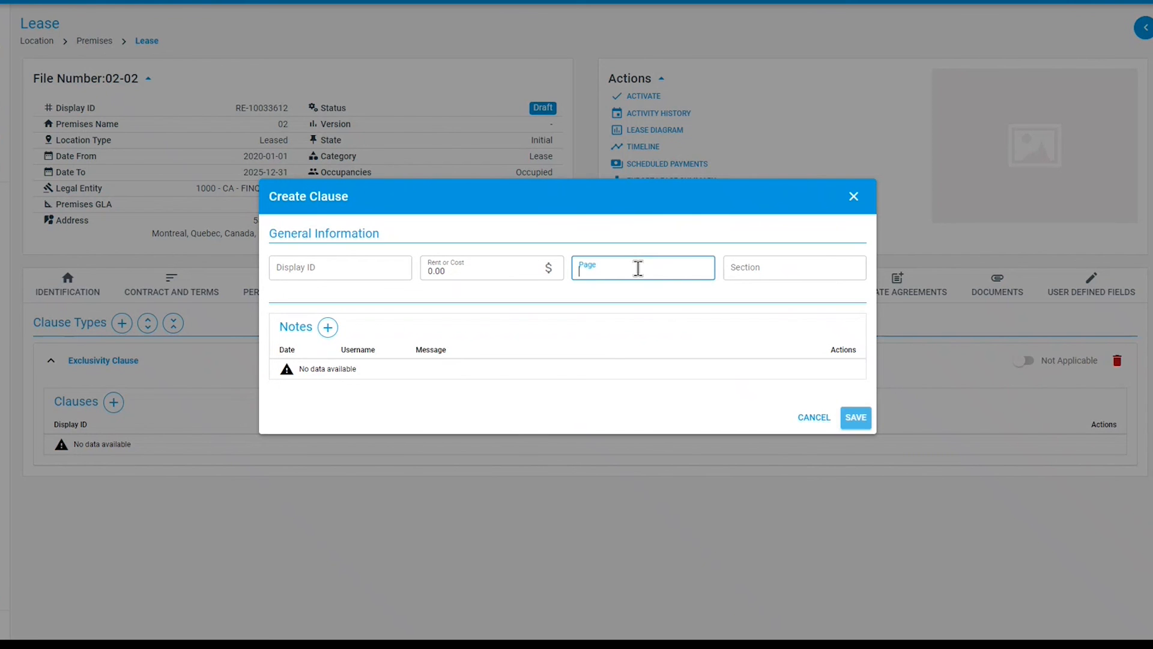
pyautogui.write('60')
pyautogui.click(739, 270)
pyautogui.write('2')
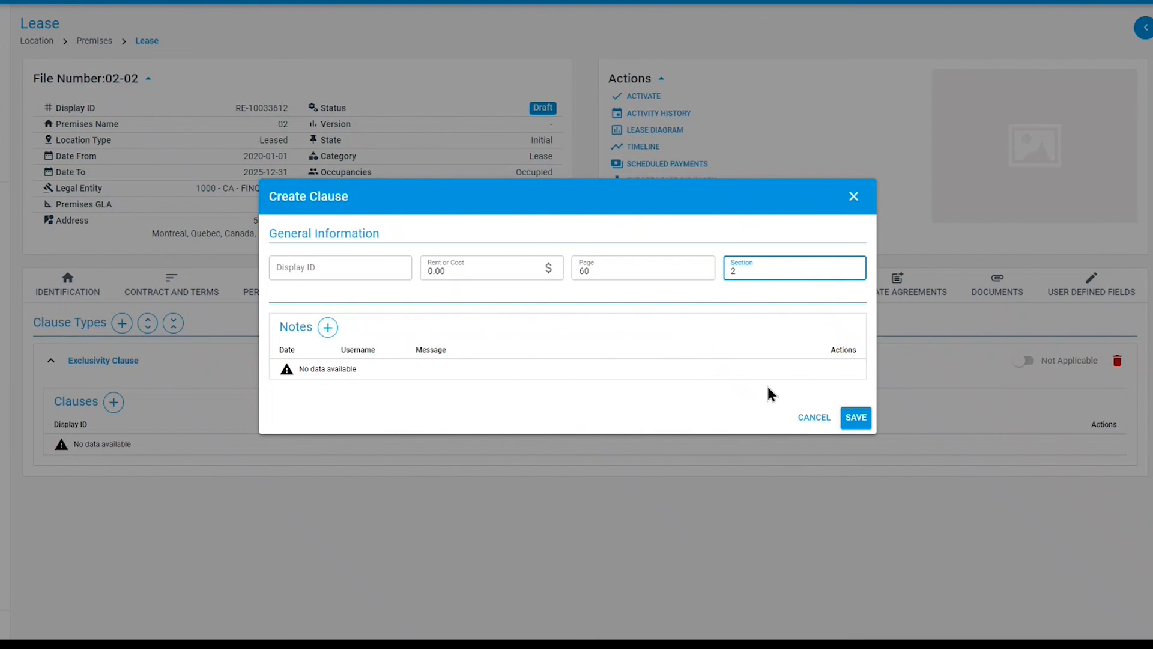
pyautogui.click(856, 418)
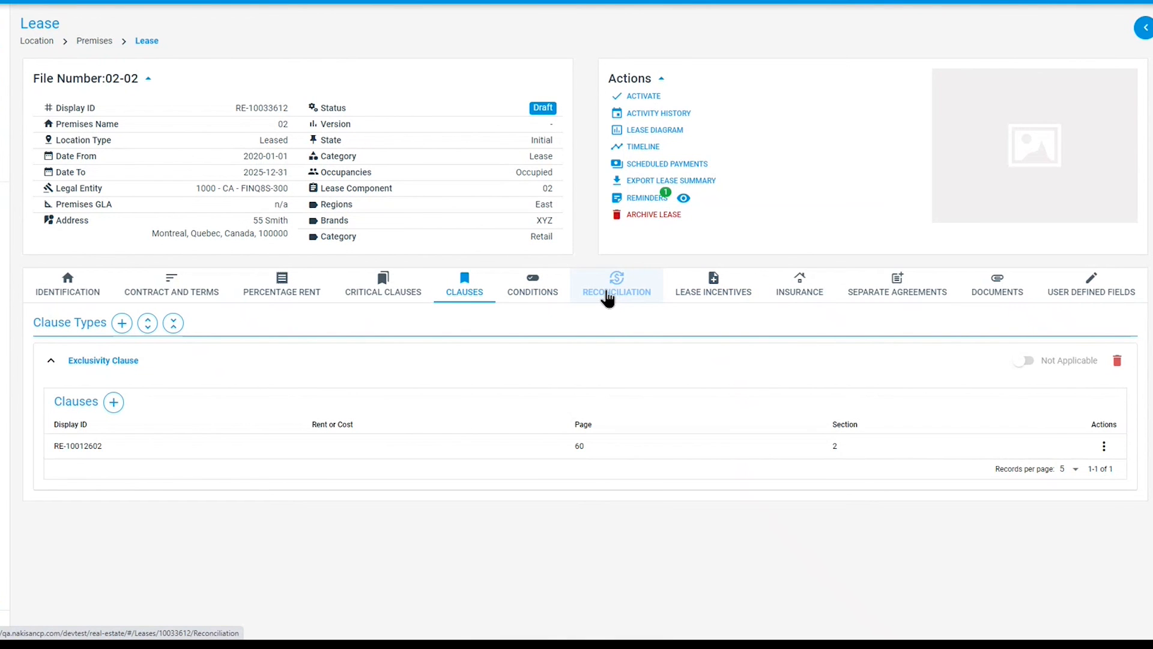
# - Create a lease incentive of type Cash for Leaseholds, closing the new draw form without adding a draw
pyautogui.click(698, 294)
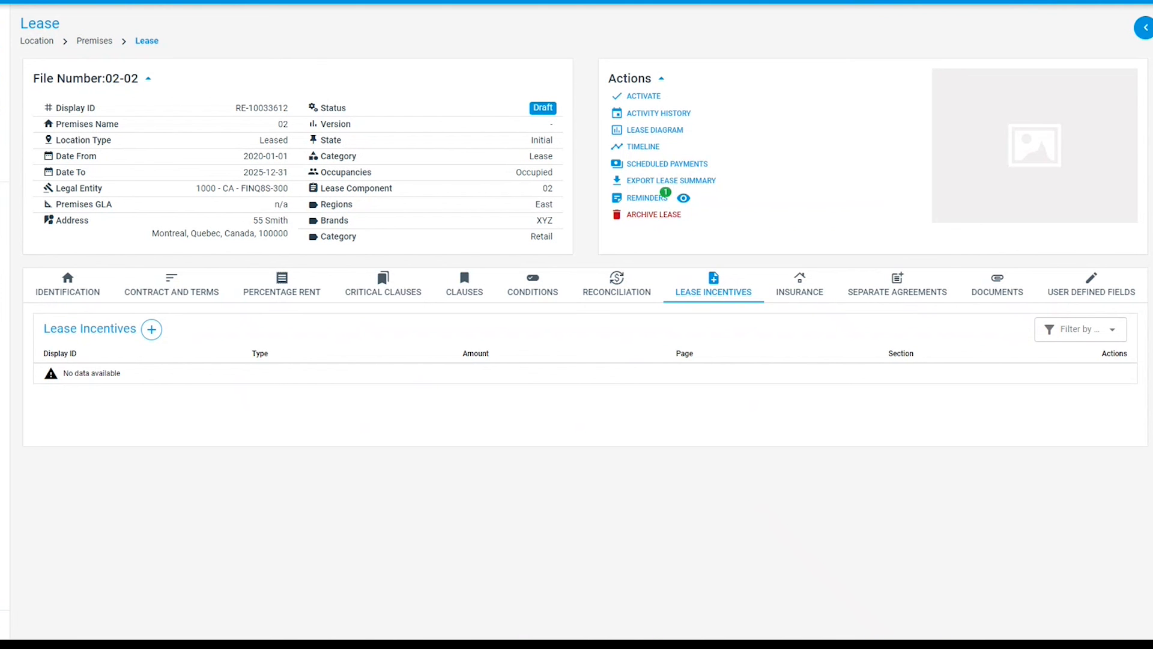
pyautogui.click(152, 331)
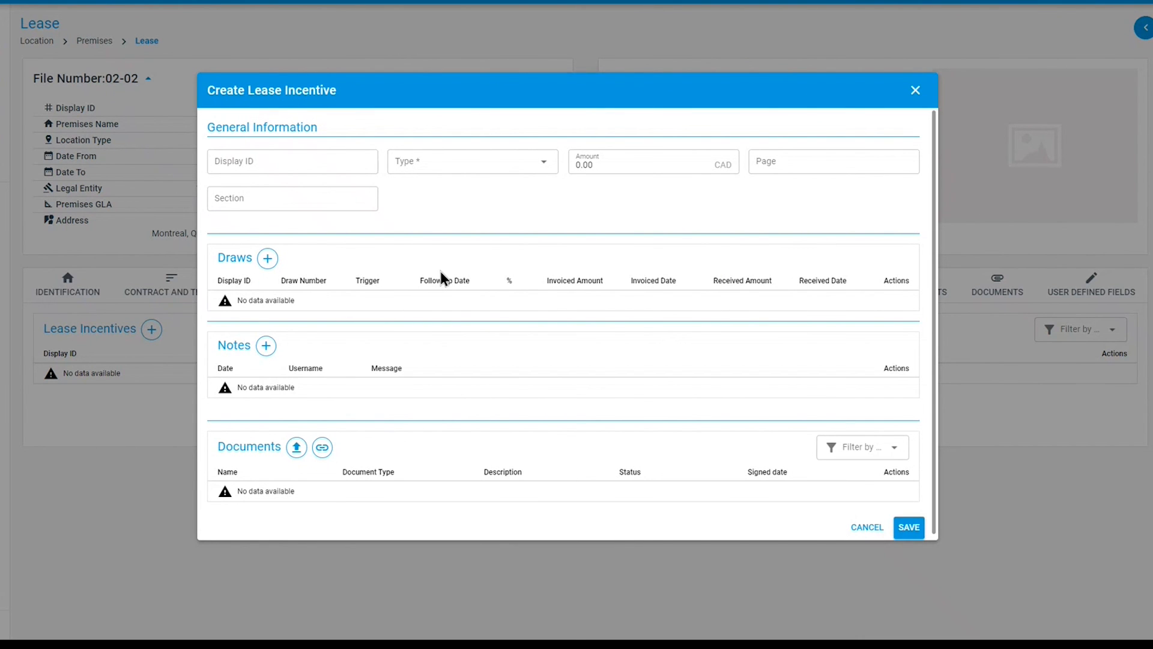
pyautogui.click(465, 171)
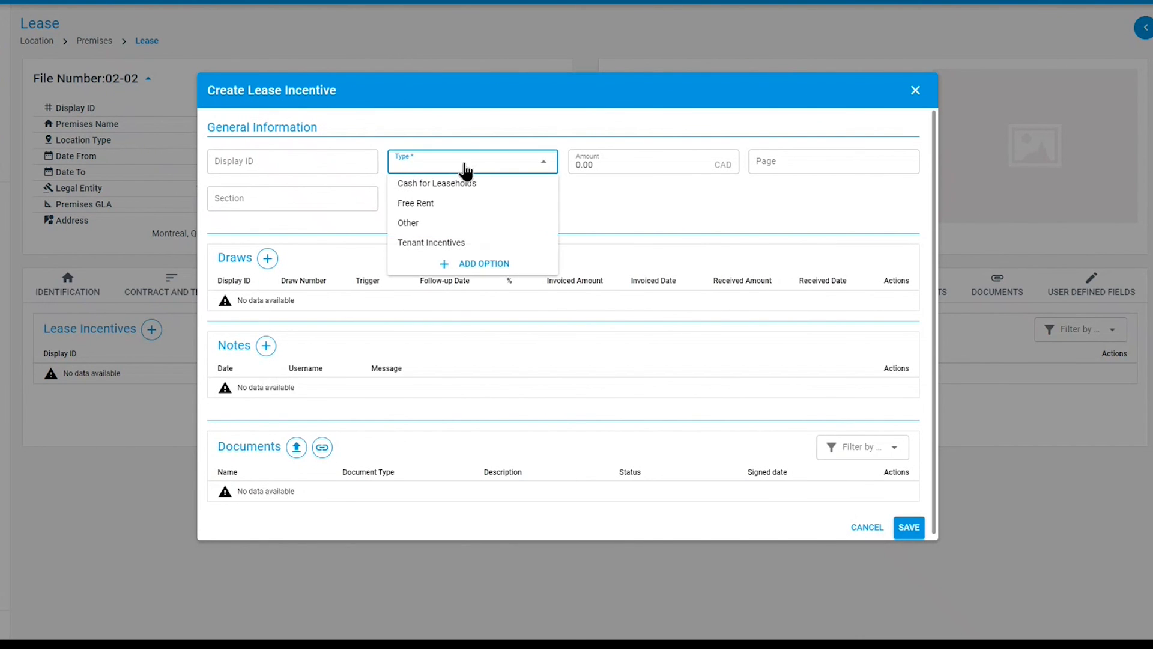
pyautogui.click(455, 193)
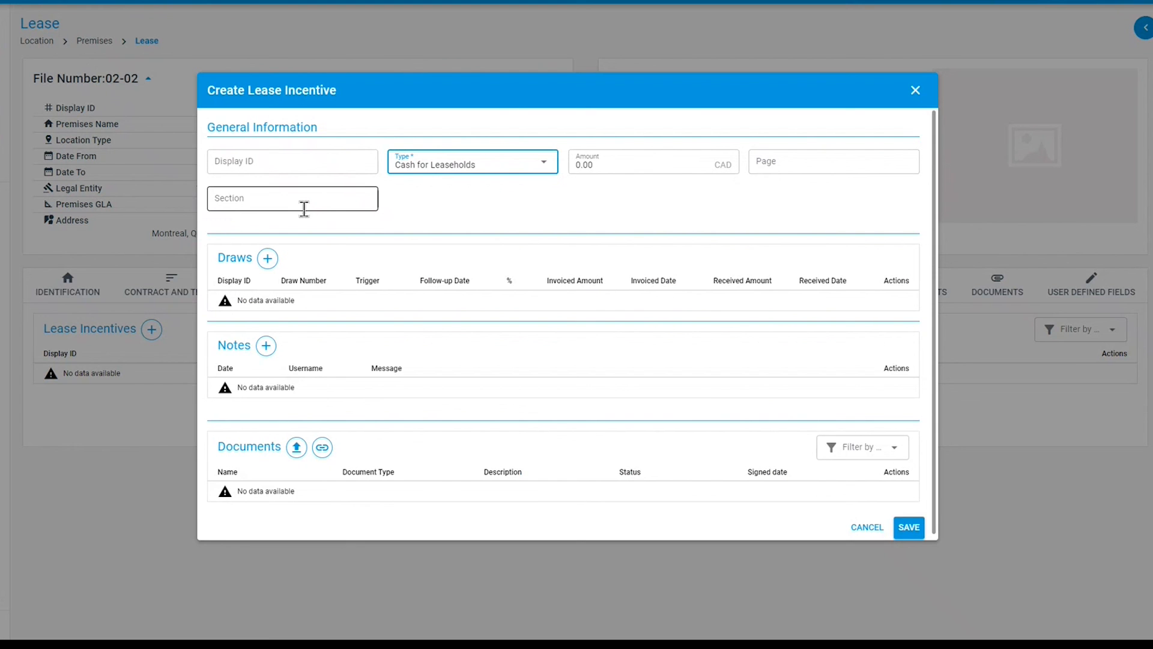
pyautogui.click(267, 259)
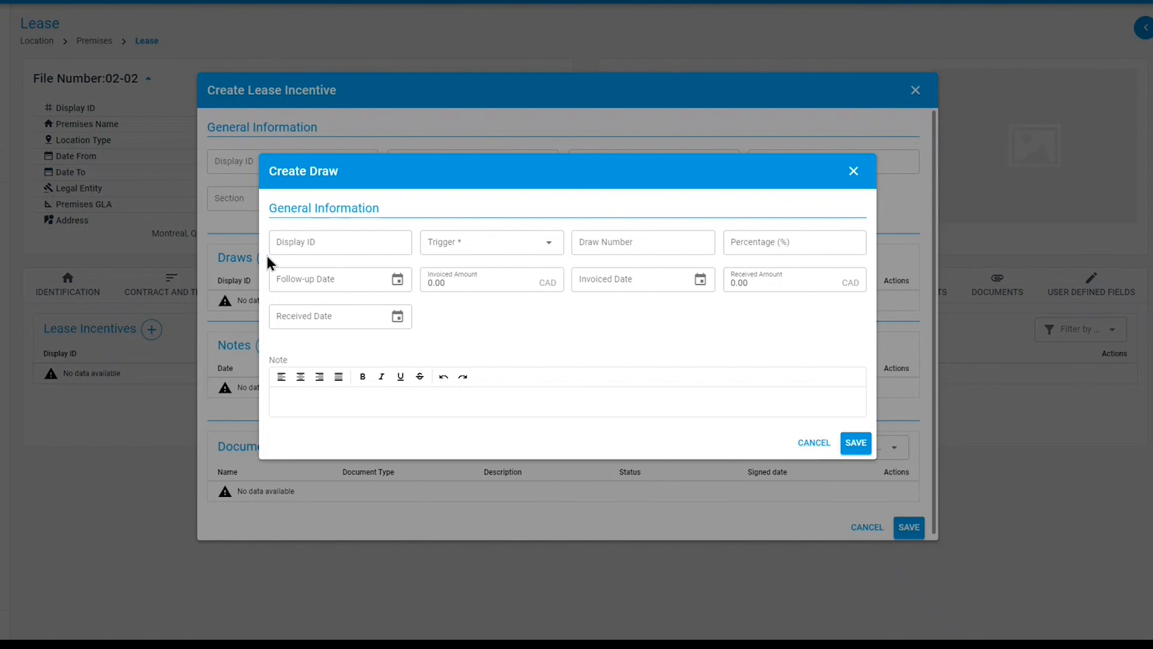
pyautogui.click(503, 249)
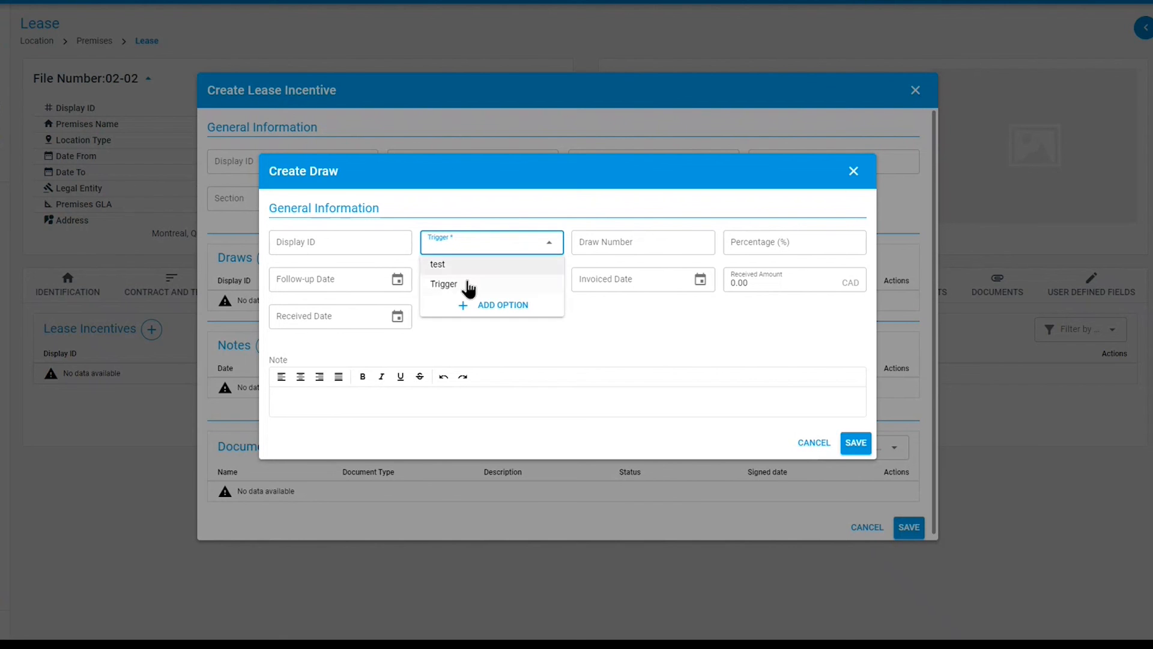
pyautogui.click(625, 243)
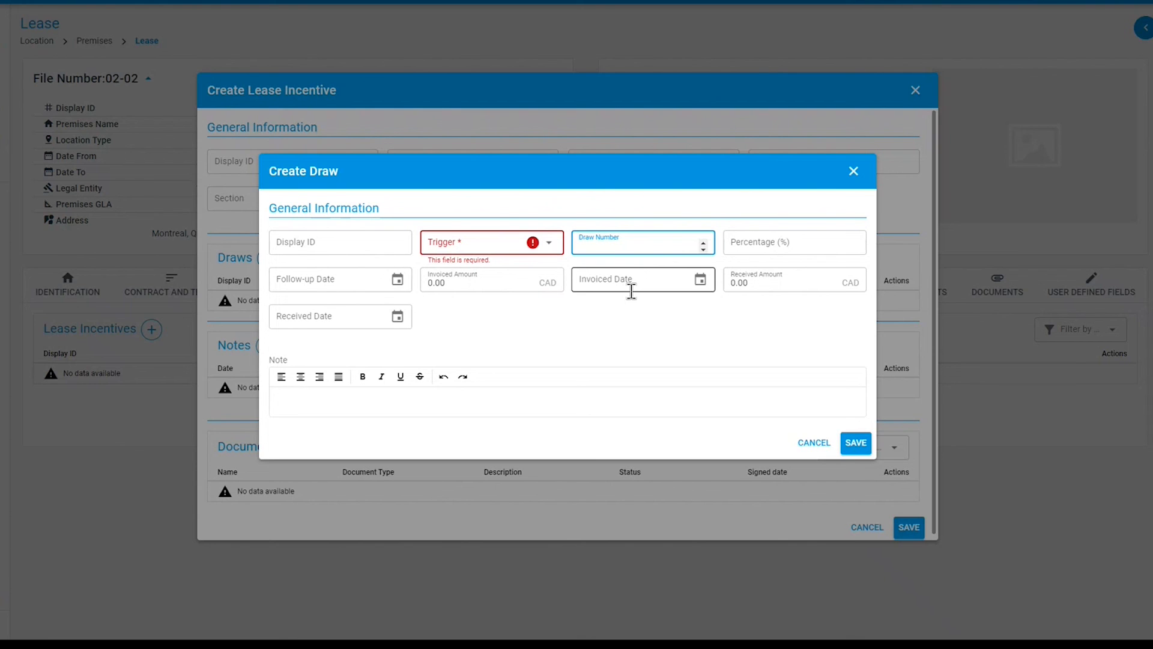
pyautogui.click(317, 398)
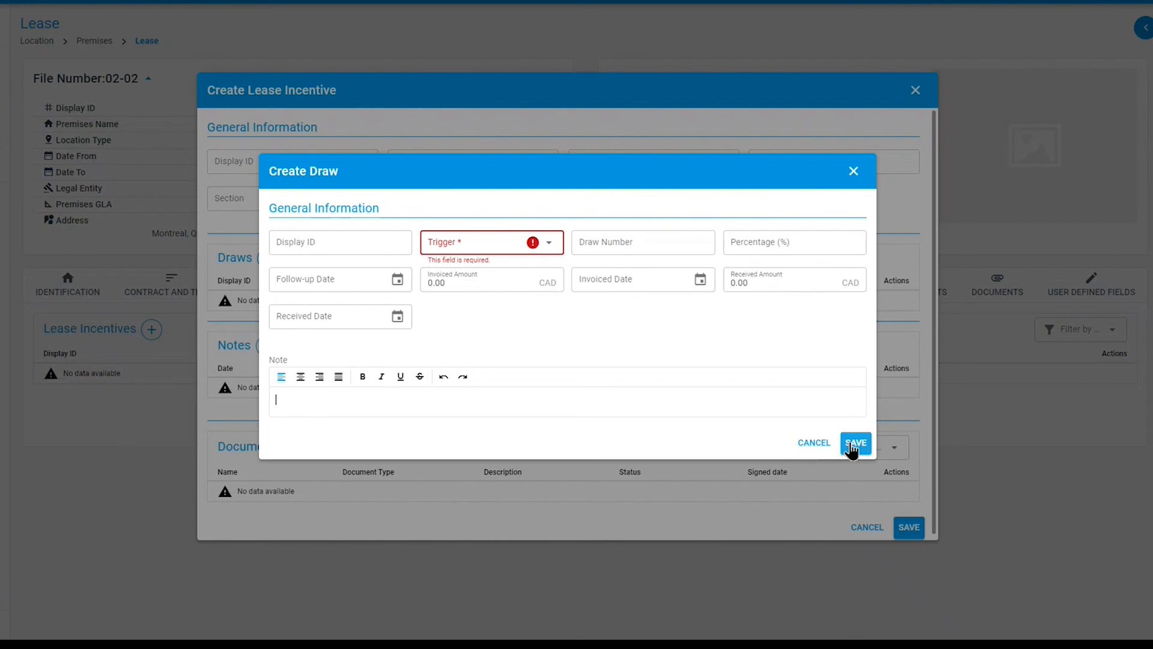
pyautogui.click(853, 173)
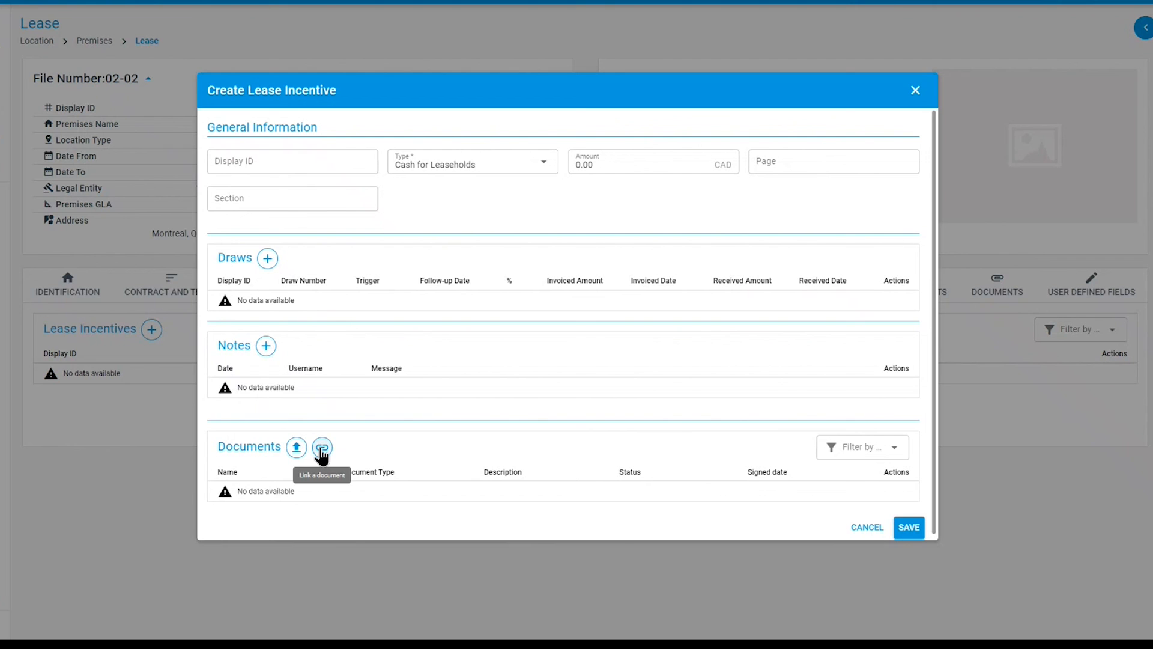
pyautogui.click(909, 531)
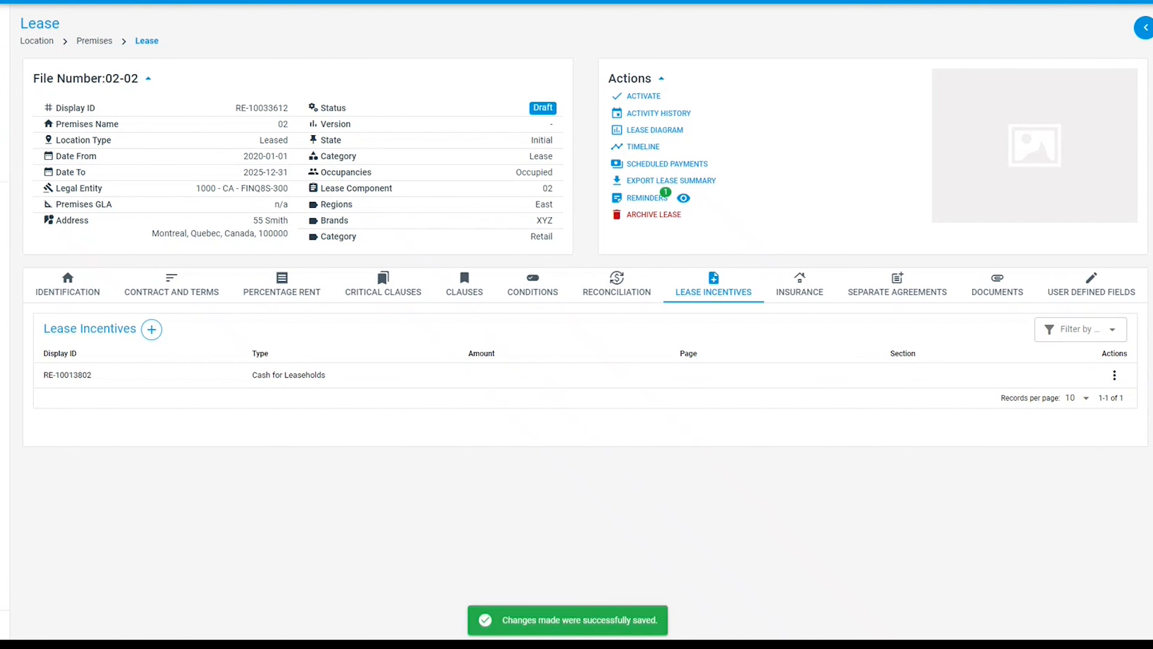
# - Add a General Liability insurance clause with amount 5,000,000 CAD, page 70 and section 3
pyautogui.click(812, 299)
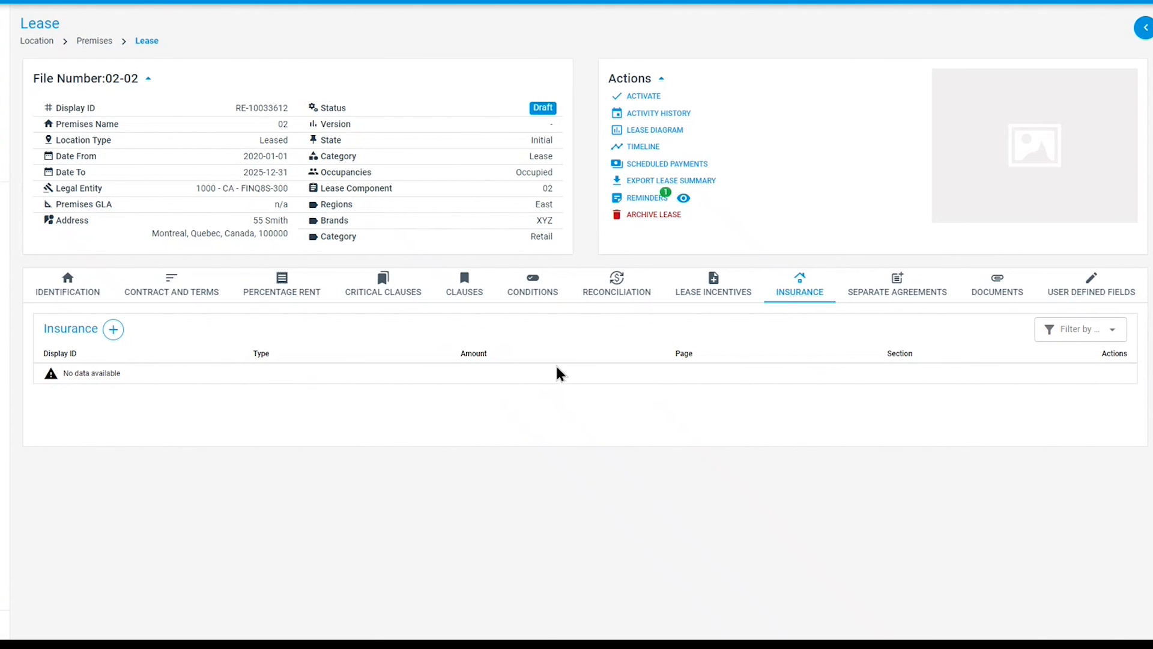
pyautogui.click(112, 329)
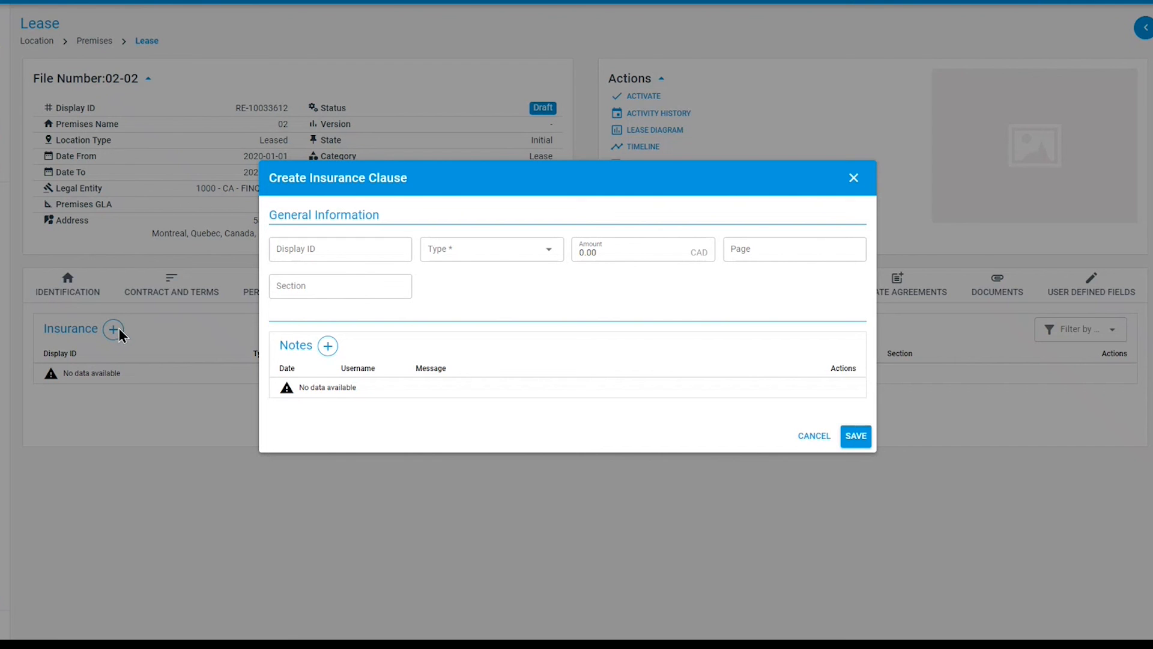
pyautogui.click(483, 257)
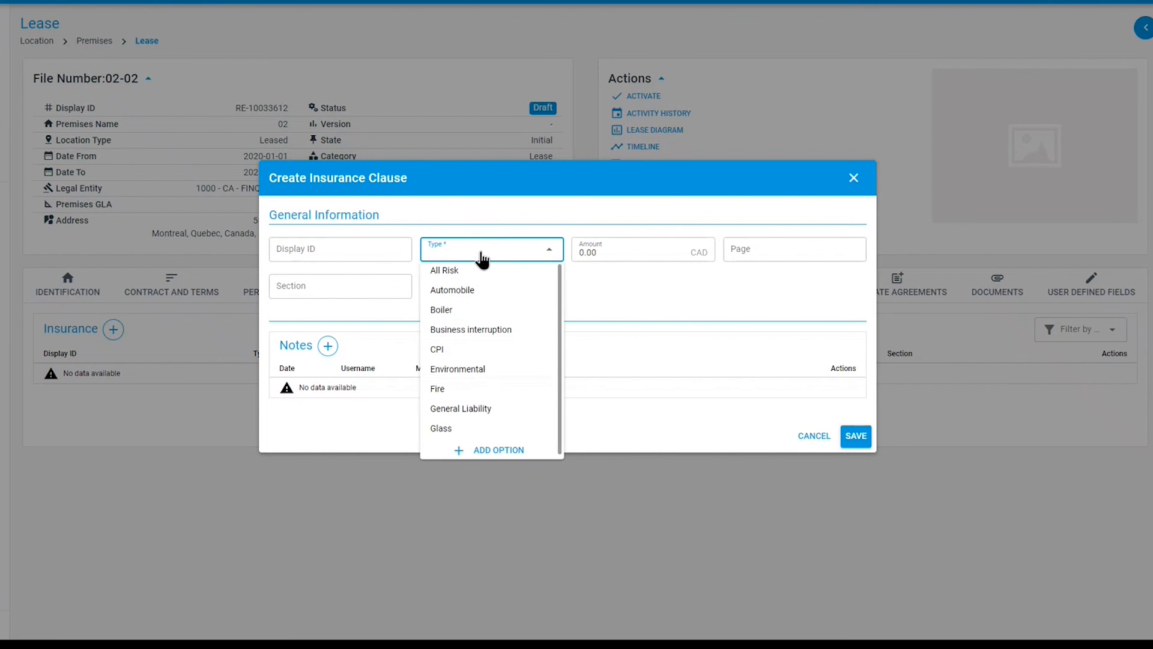
pyautogui.click(459, 412)
pyautogui.click(614, 251)
pyautogui.write('5,000,000')
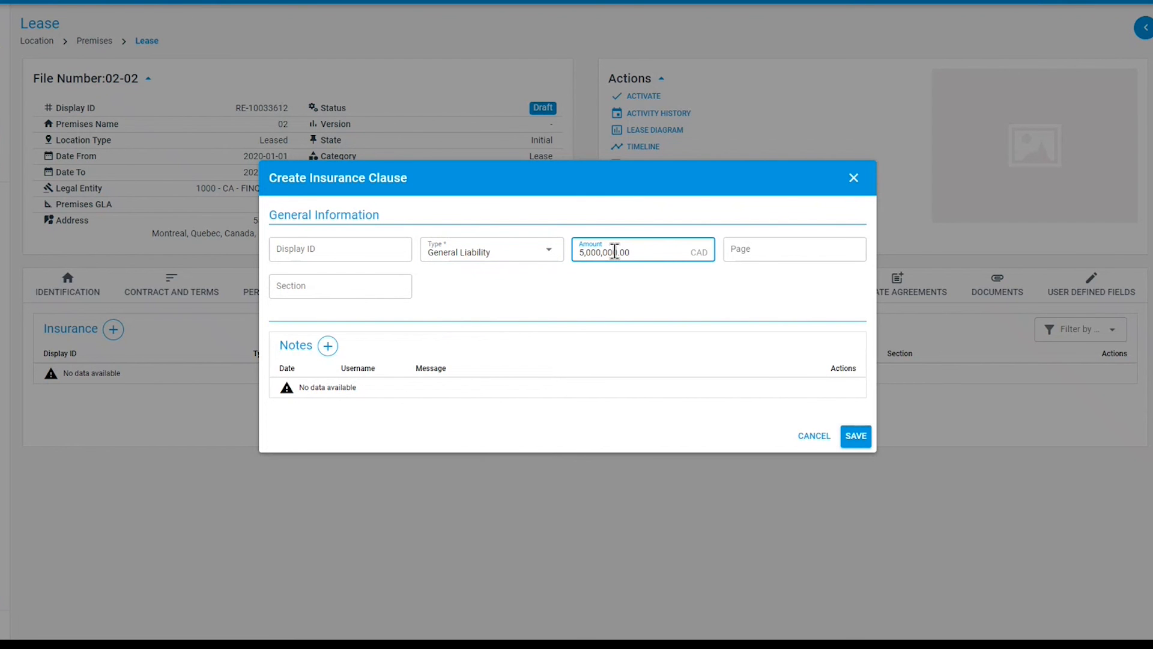
pyautogui.click(762, 252)
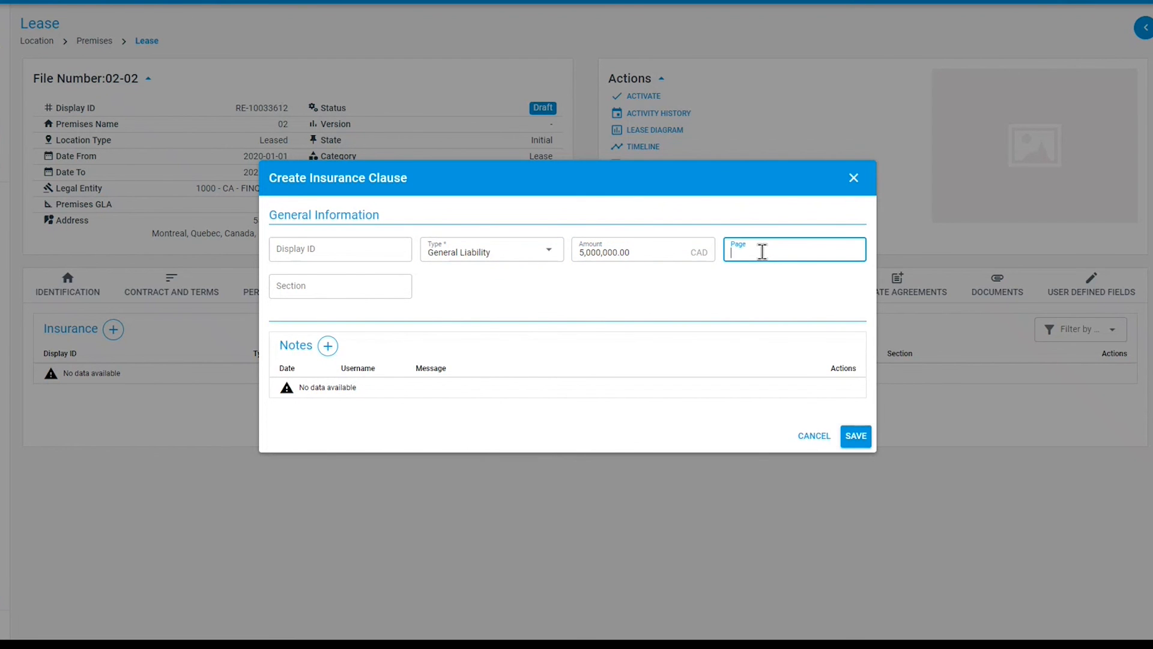
pyautogui.write('70')
pyautogui.click(307, 290)
pyautogui.write('3')
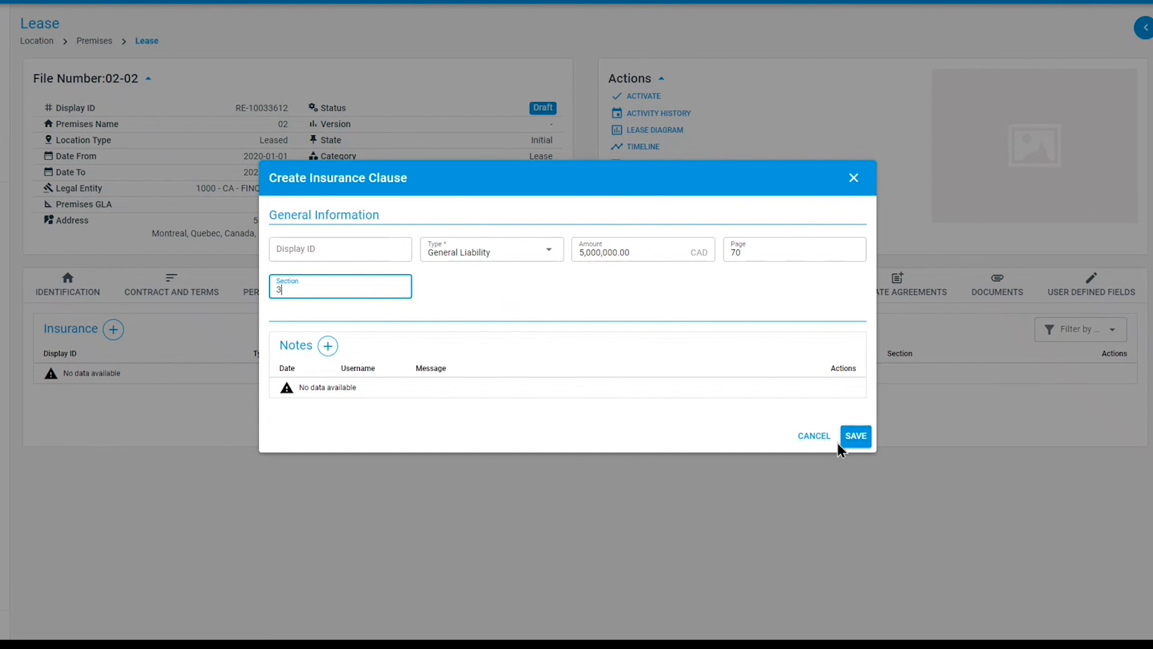
pyautogui.click(857, 437)
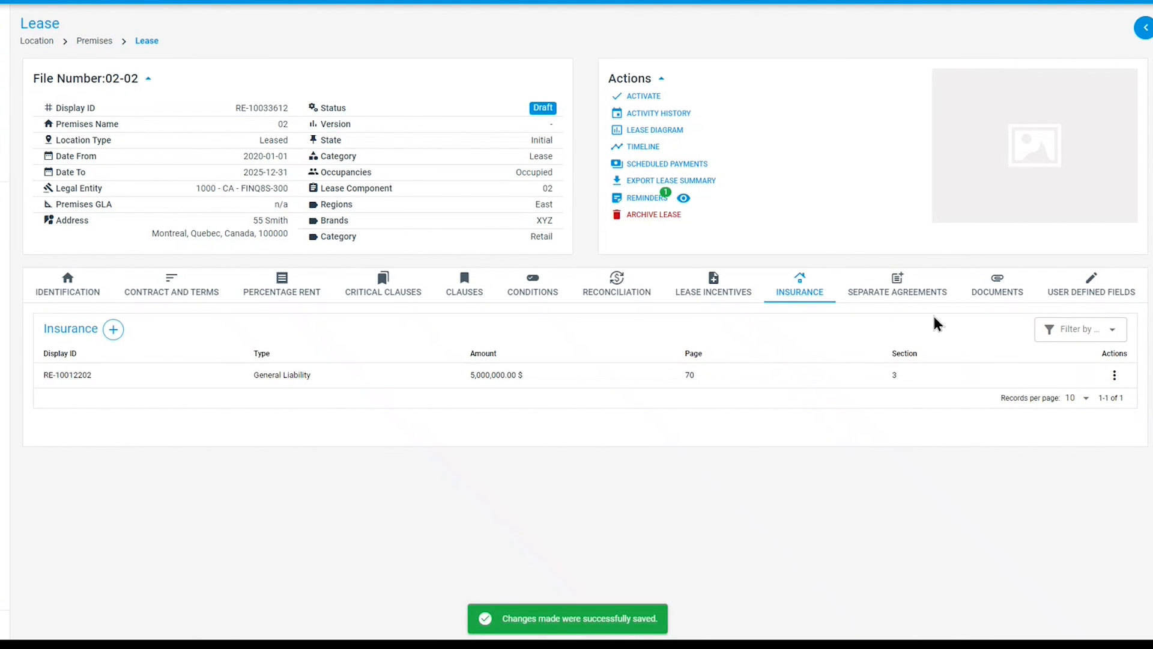
# - Add a separate agreement of type Parking with status Active
pyautogui.click(922, 297)
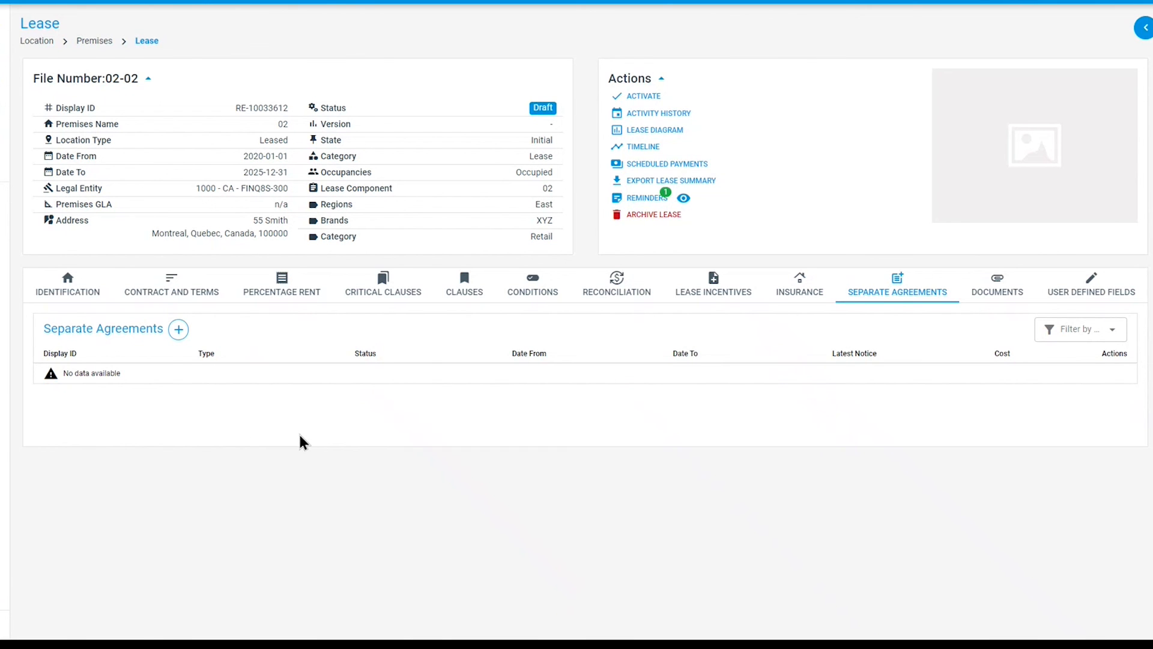
pyautogui.click(180, 331)
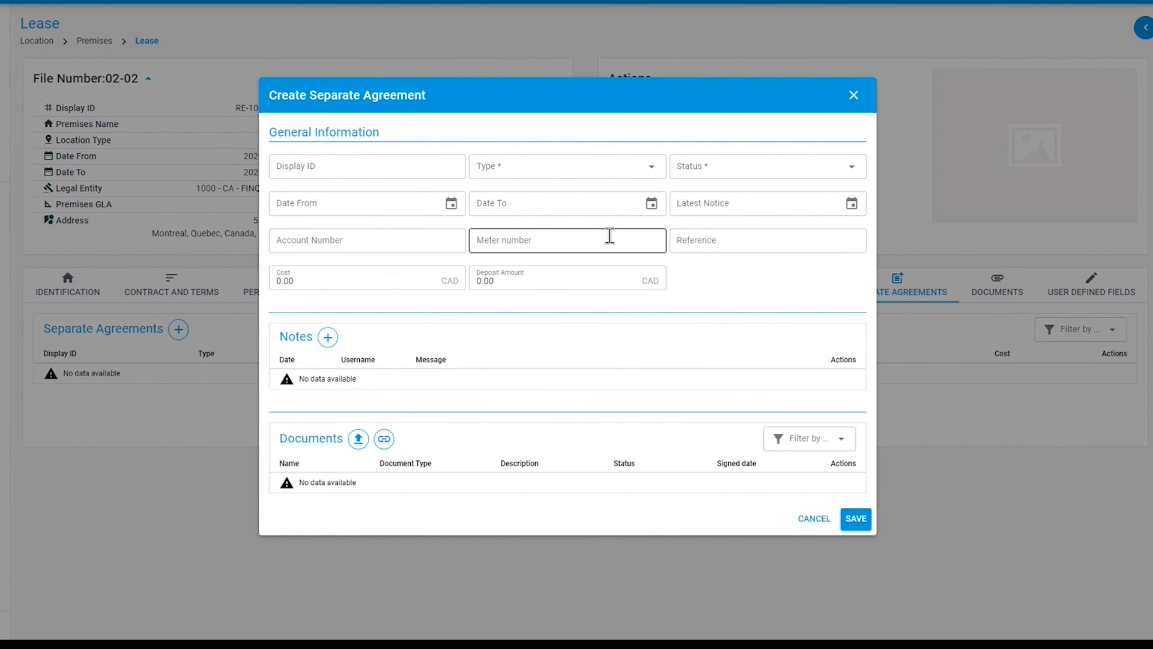
pyautogui.click(578, 173)
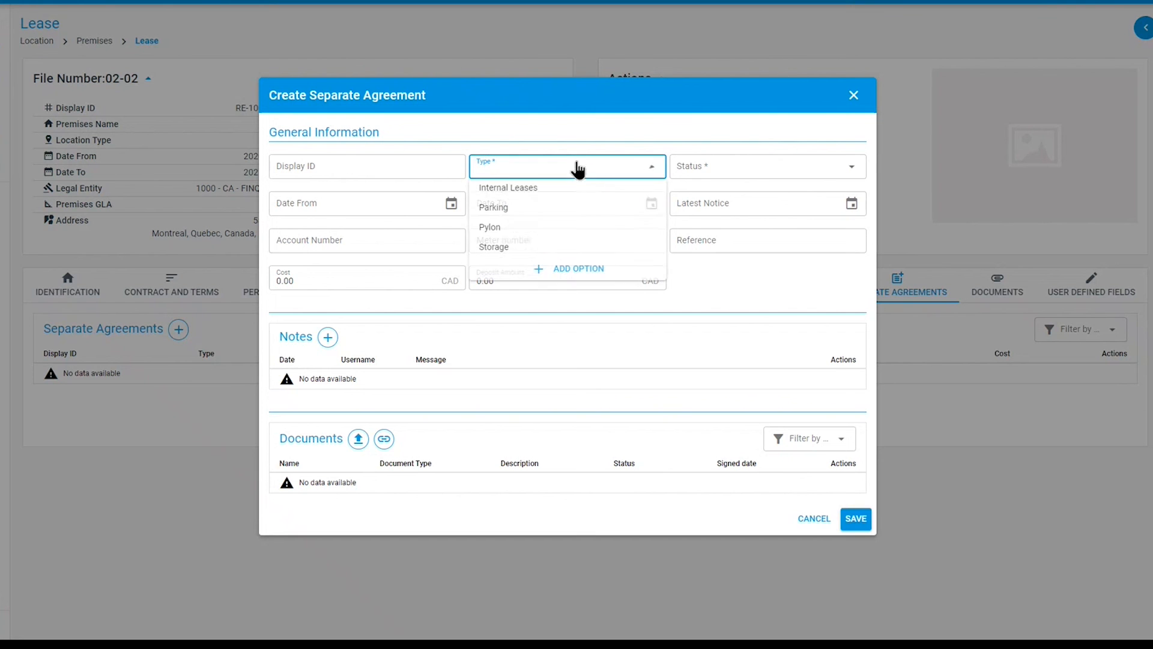
pyautogui.click(541, 208)
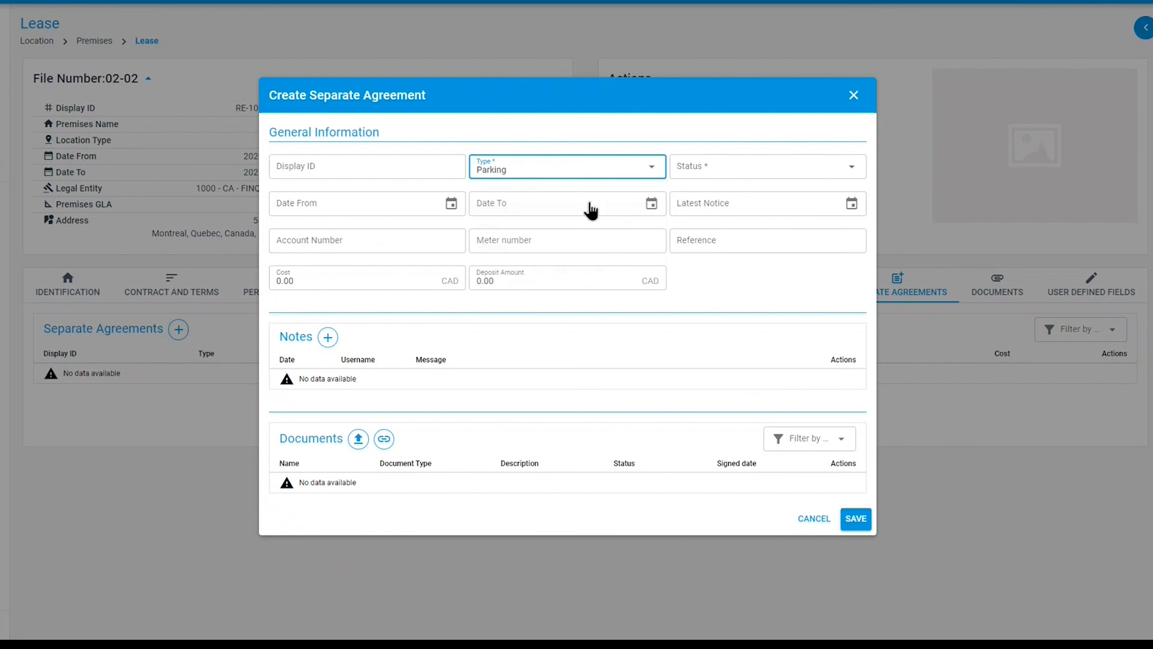
pyautogui.click(792, 173)
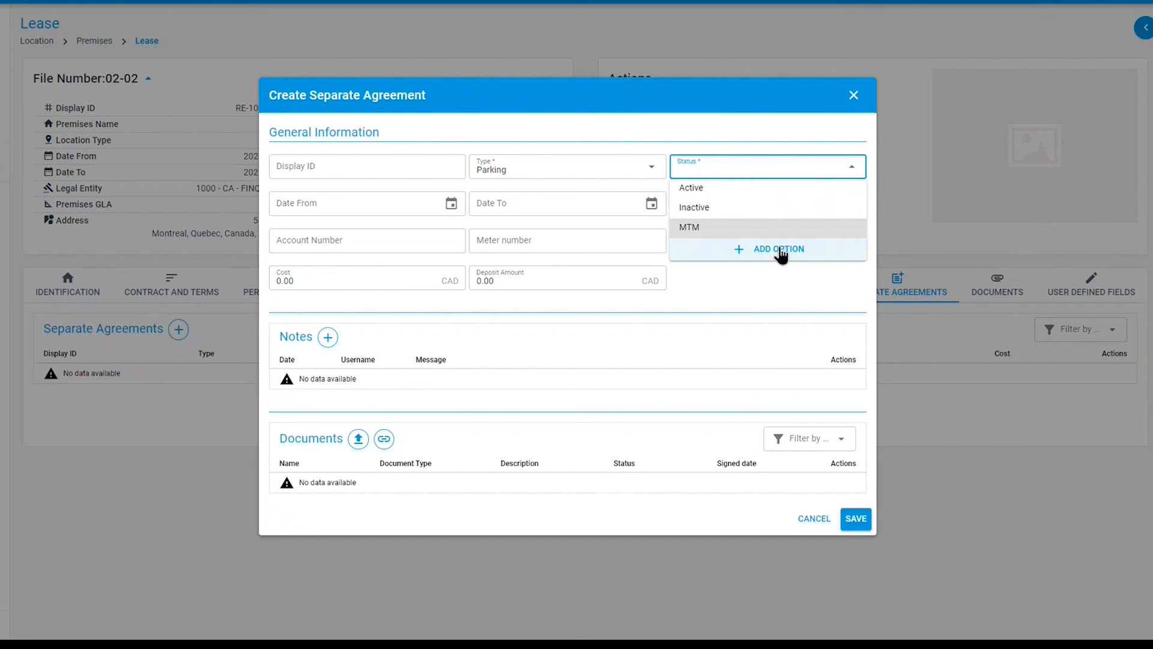
pyautogui.click(735, 198)
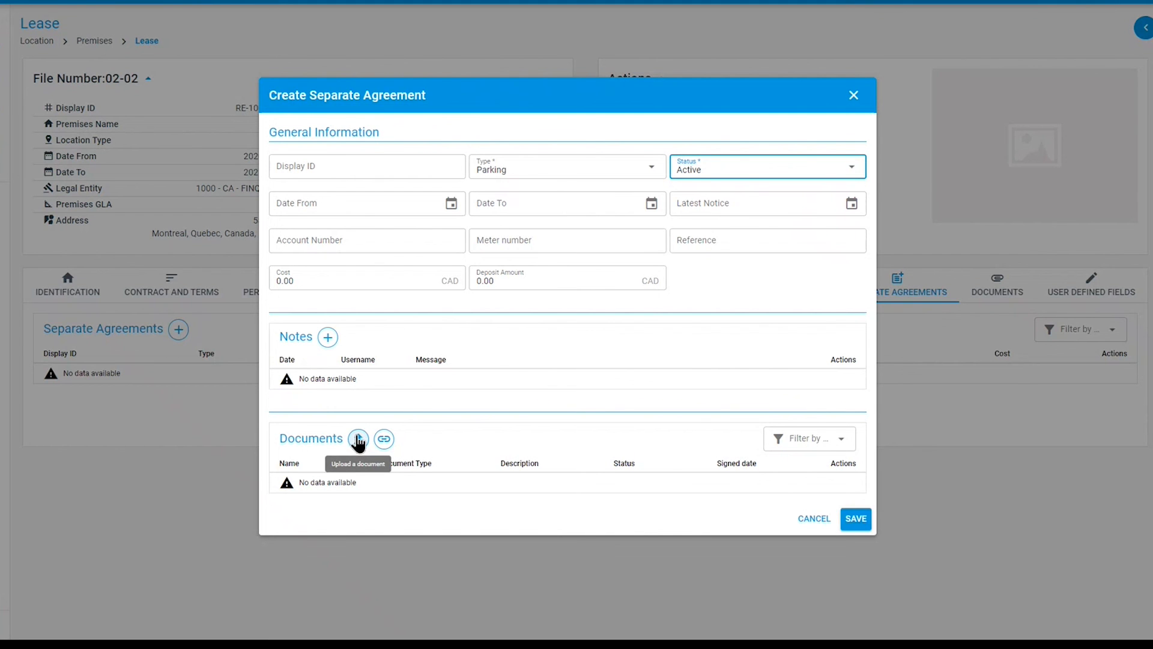
pyautogui.click(856, 520)
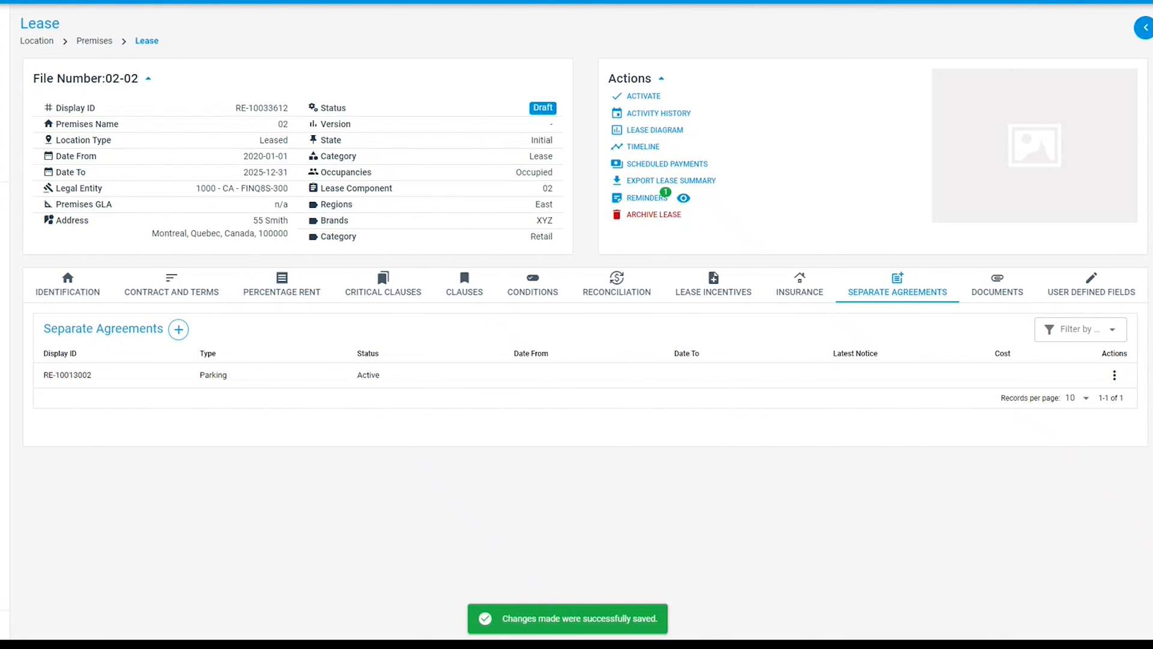
pyautogui.click(1013, 295)
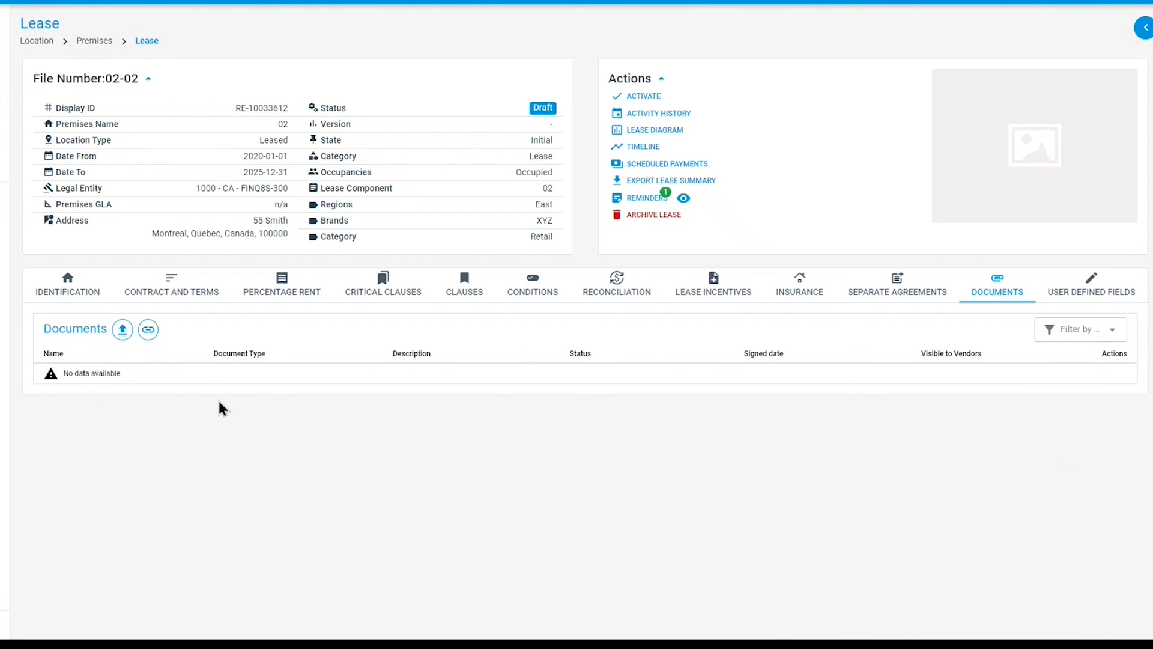
pyautogui.click(123, 340)
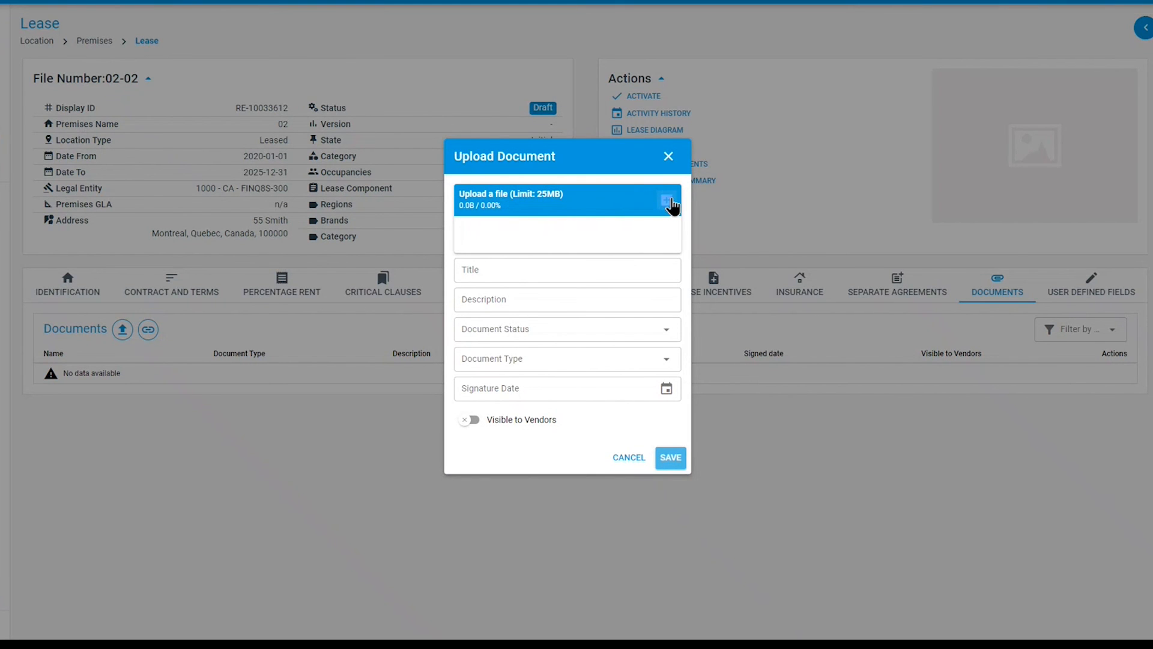
pyautogui.click(516, 266)
pyautogui.click(508, 331)
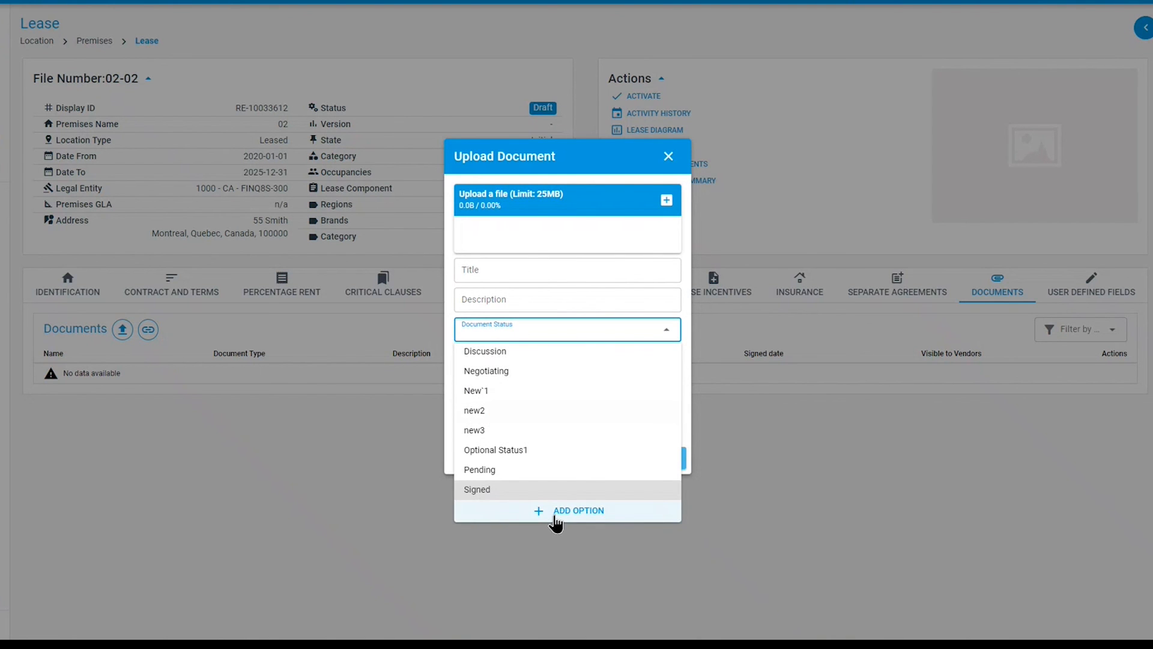
pyautogui.click(528, 335)
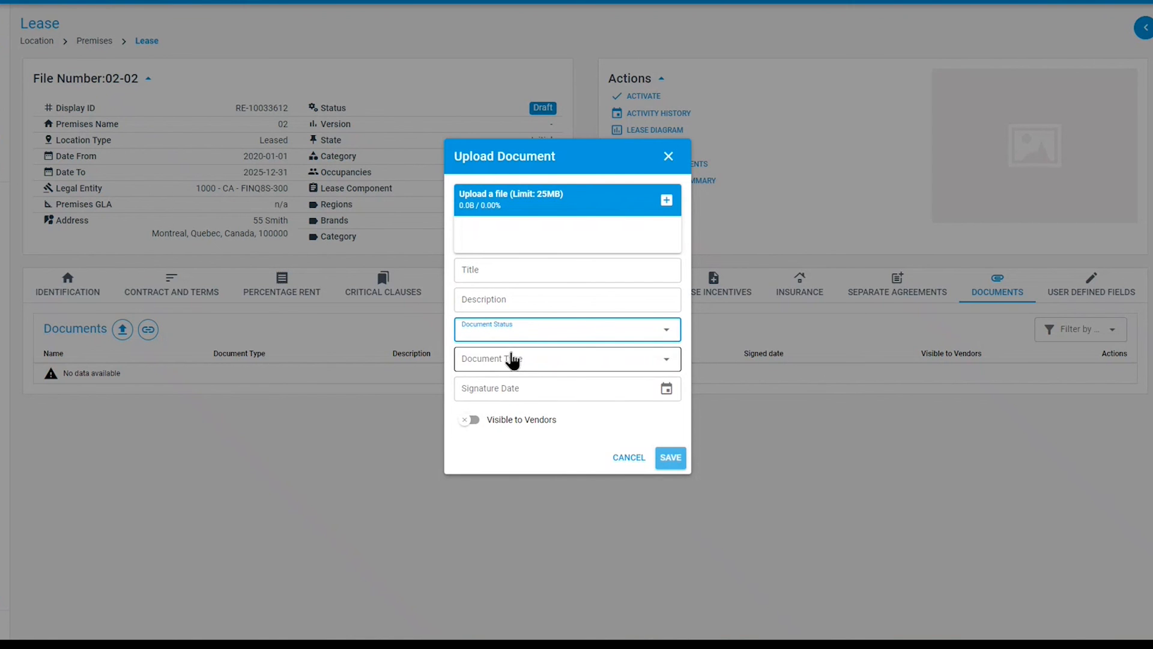
pyautogui.click(534, 363)
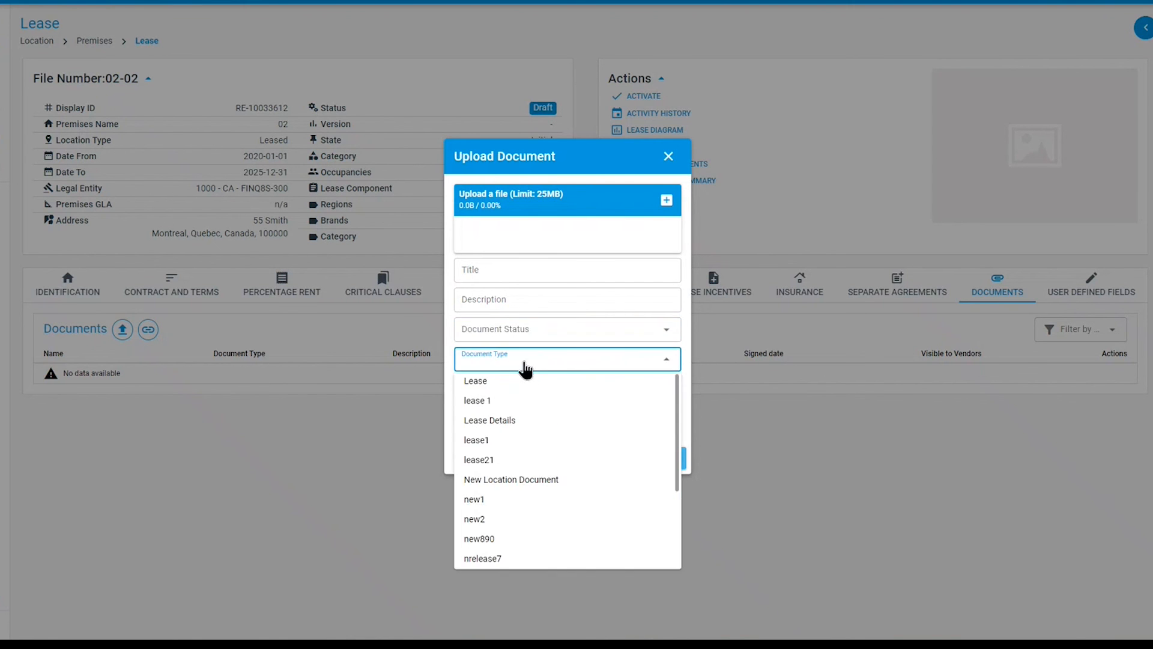
pyautogui.click(520, 366)
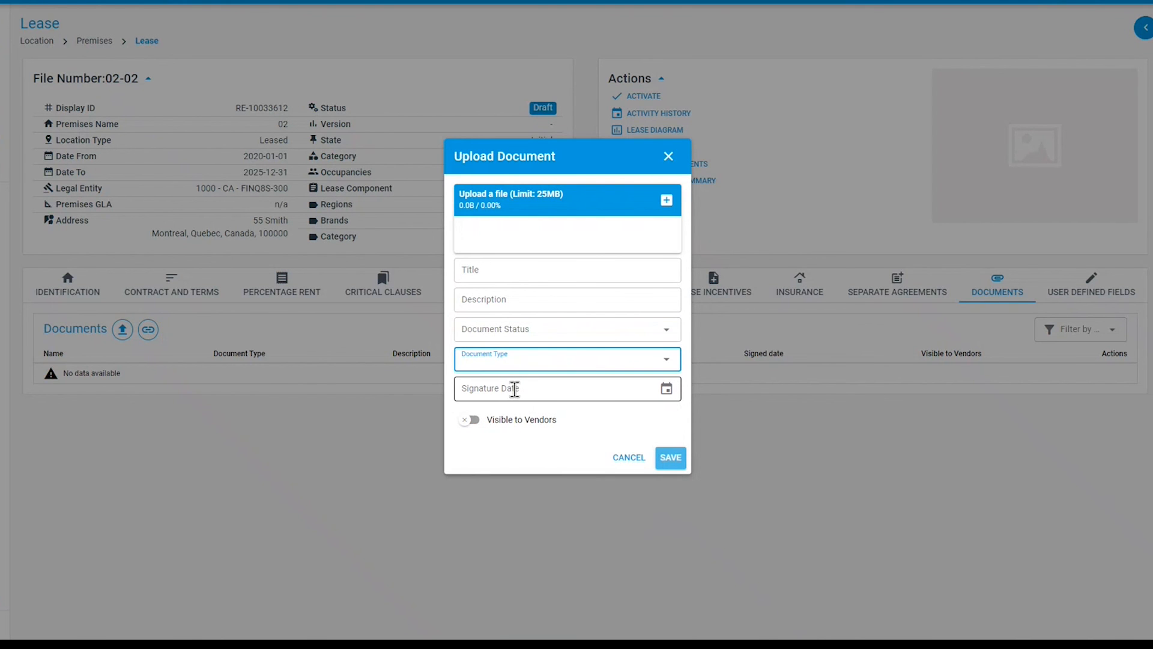
pyautogui.click(467, 424)
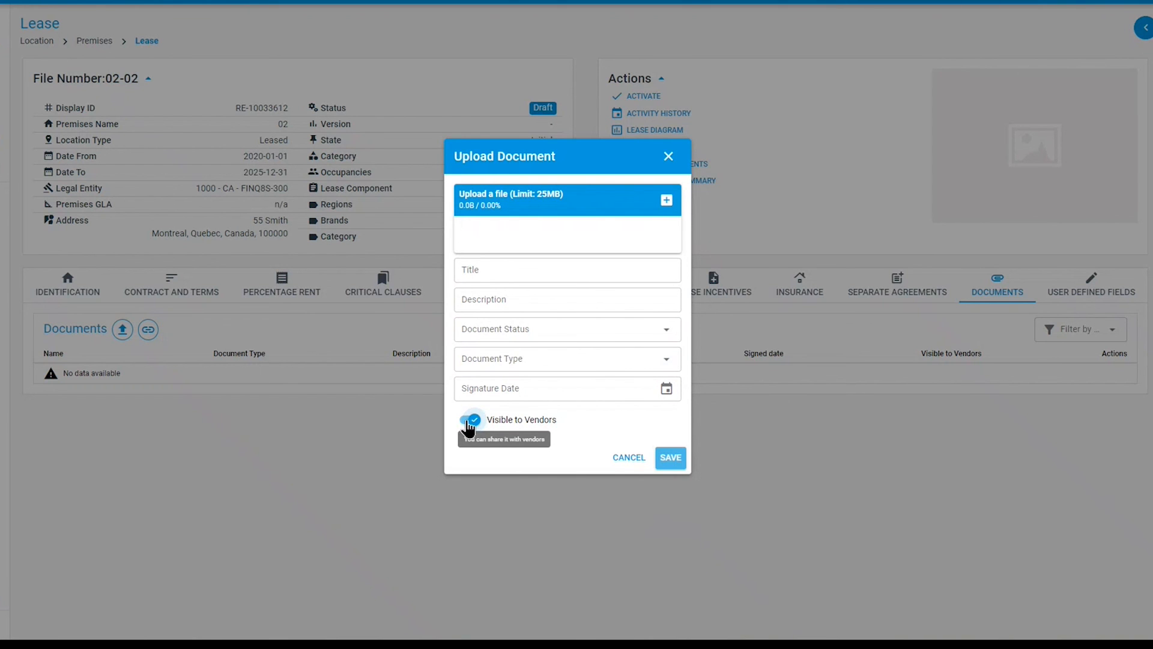
pyautogui.click(468, 423)
pyautogui.click(670, 458)
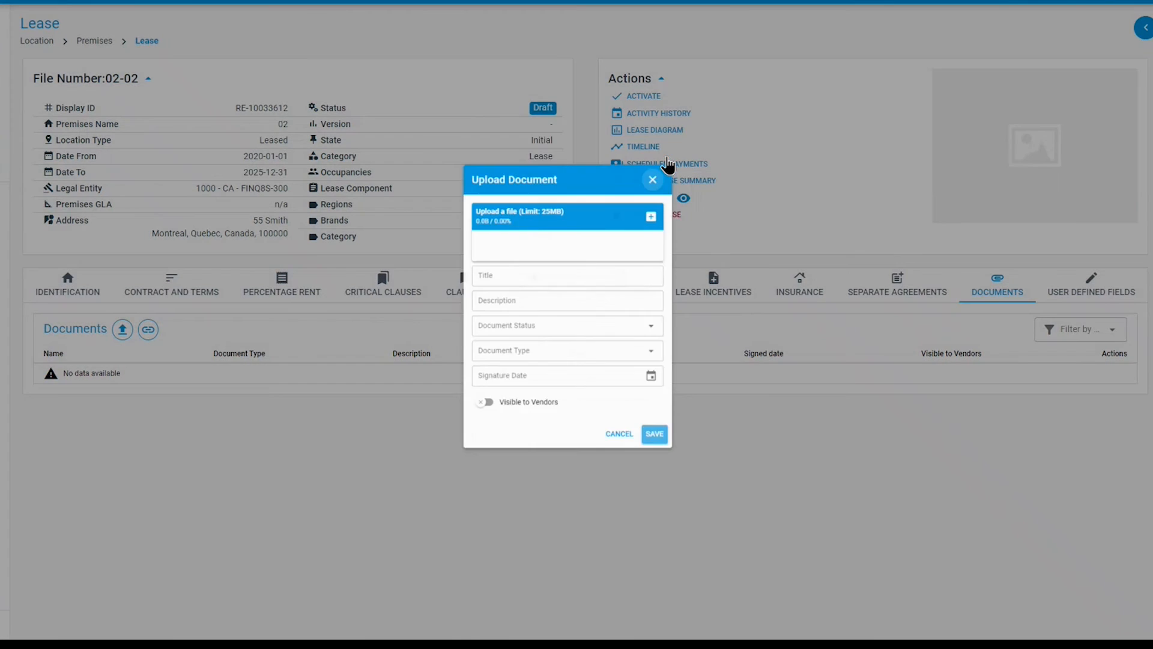
pyautogui.click(668, 159)
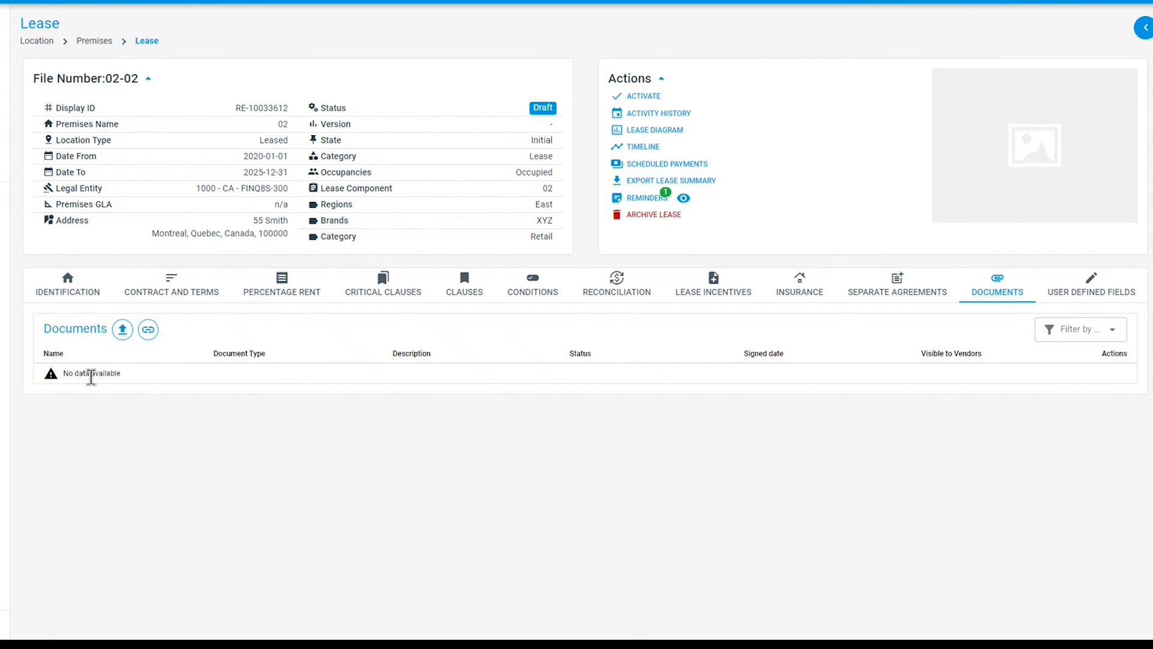
# - Open the lease's user-defined fields and expand the General Information group
pyautogui.click(1080, 294)
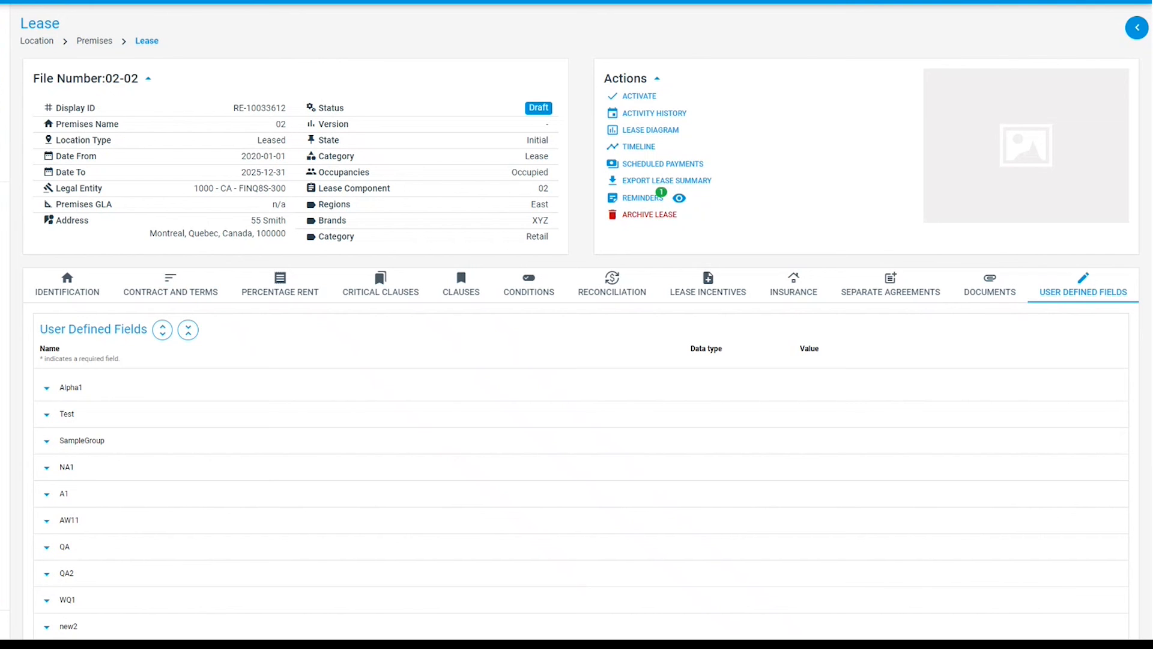
pyautogui.scroll(-4, 135, 427)
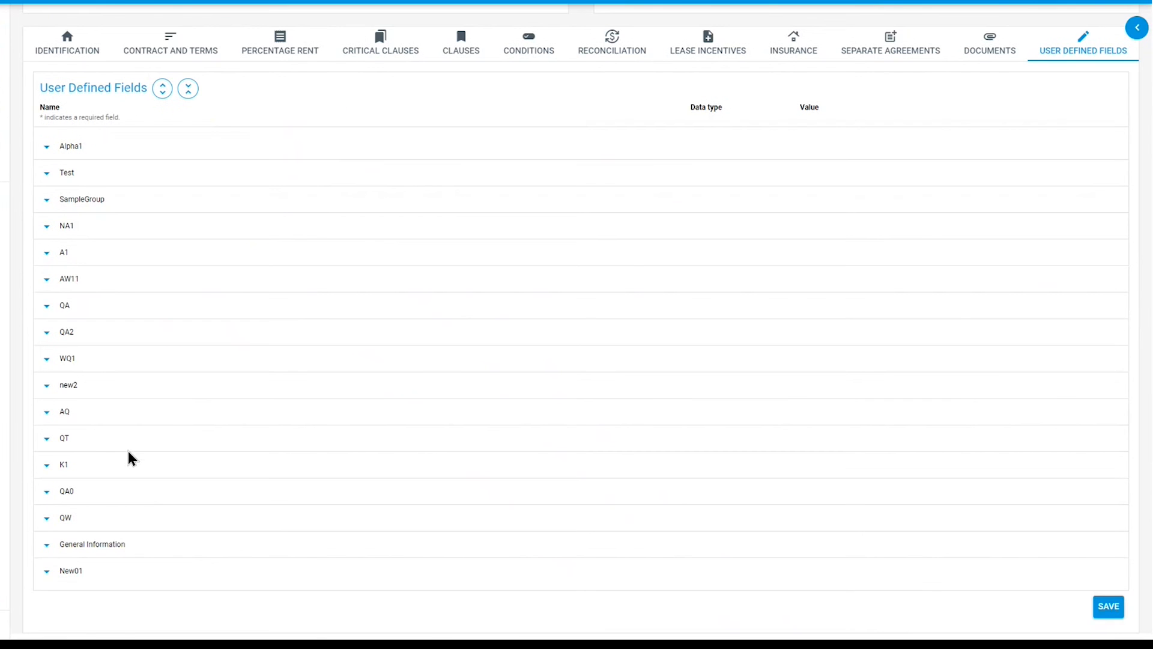
pyautogui.click(47, 548)
pyautogui.scroll(-1, 157, 516)
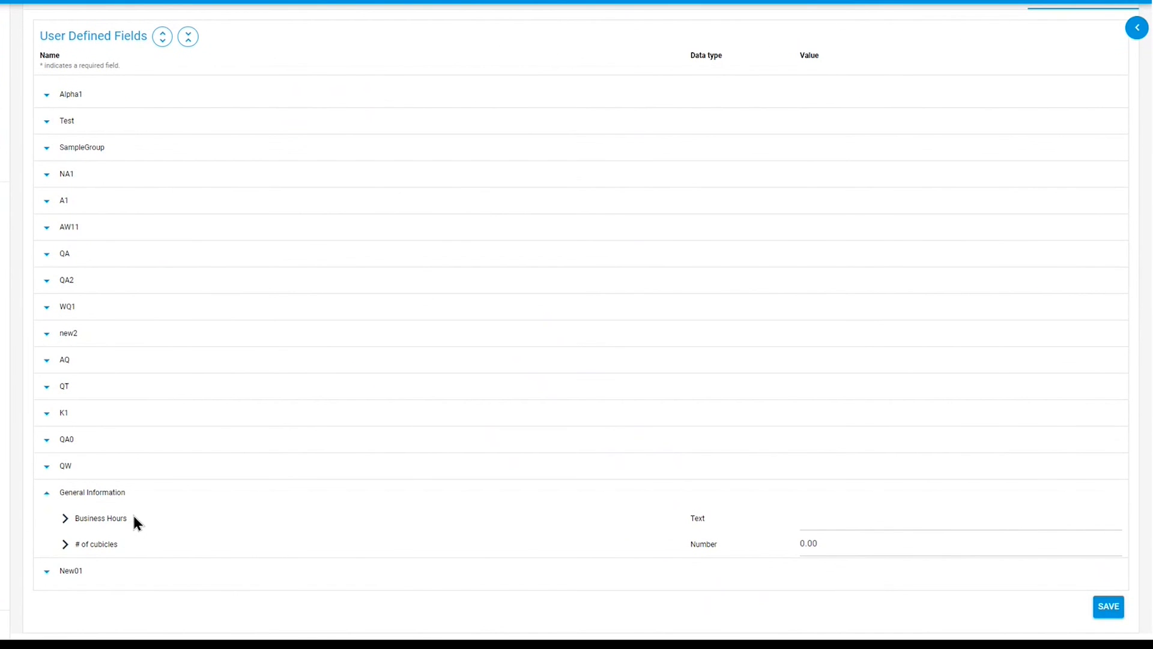